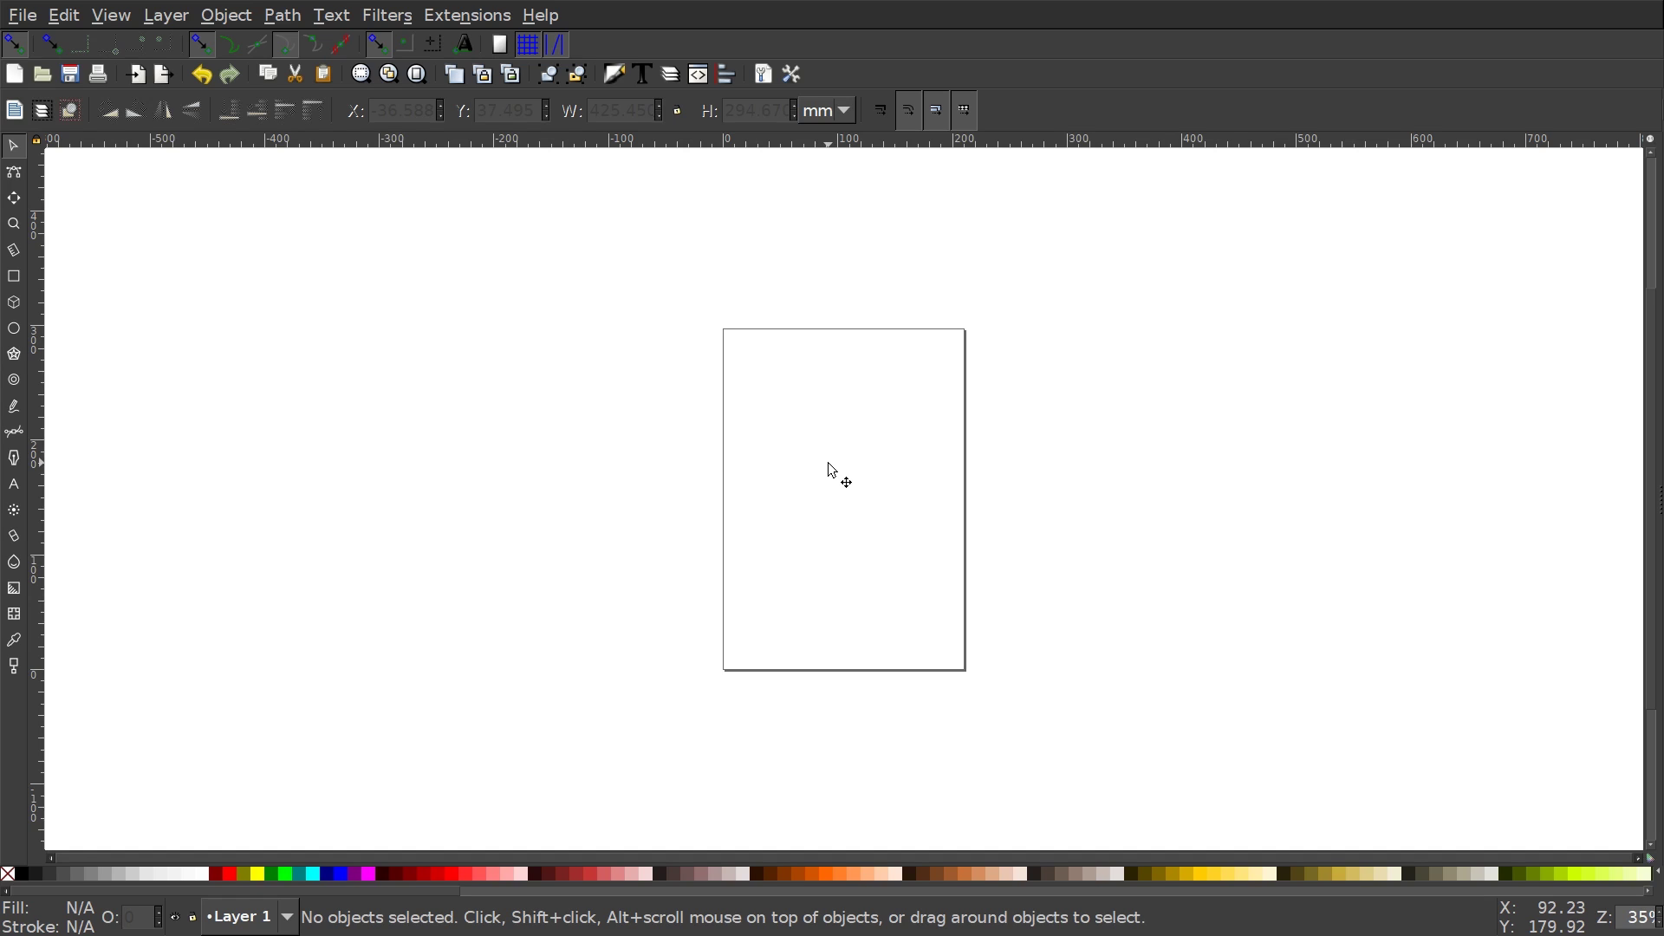
- Set the document's display units to px and turn off the page border in the document properties
left_click(22, 14)
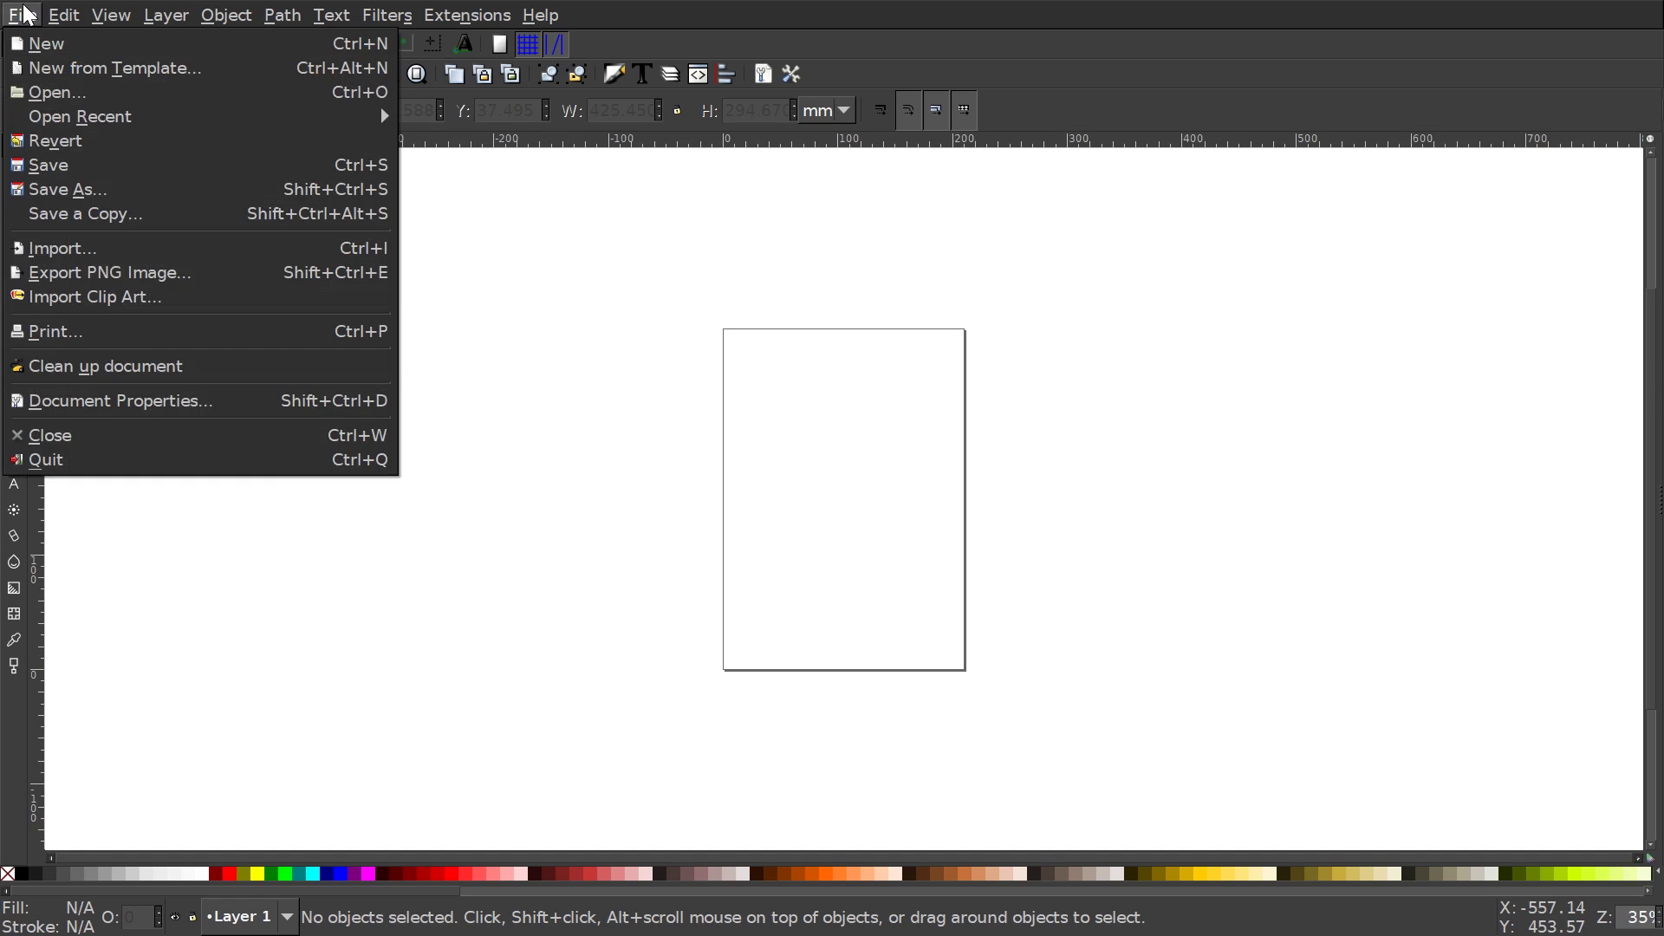
left_click(115, 404)
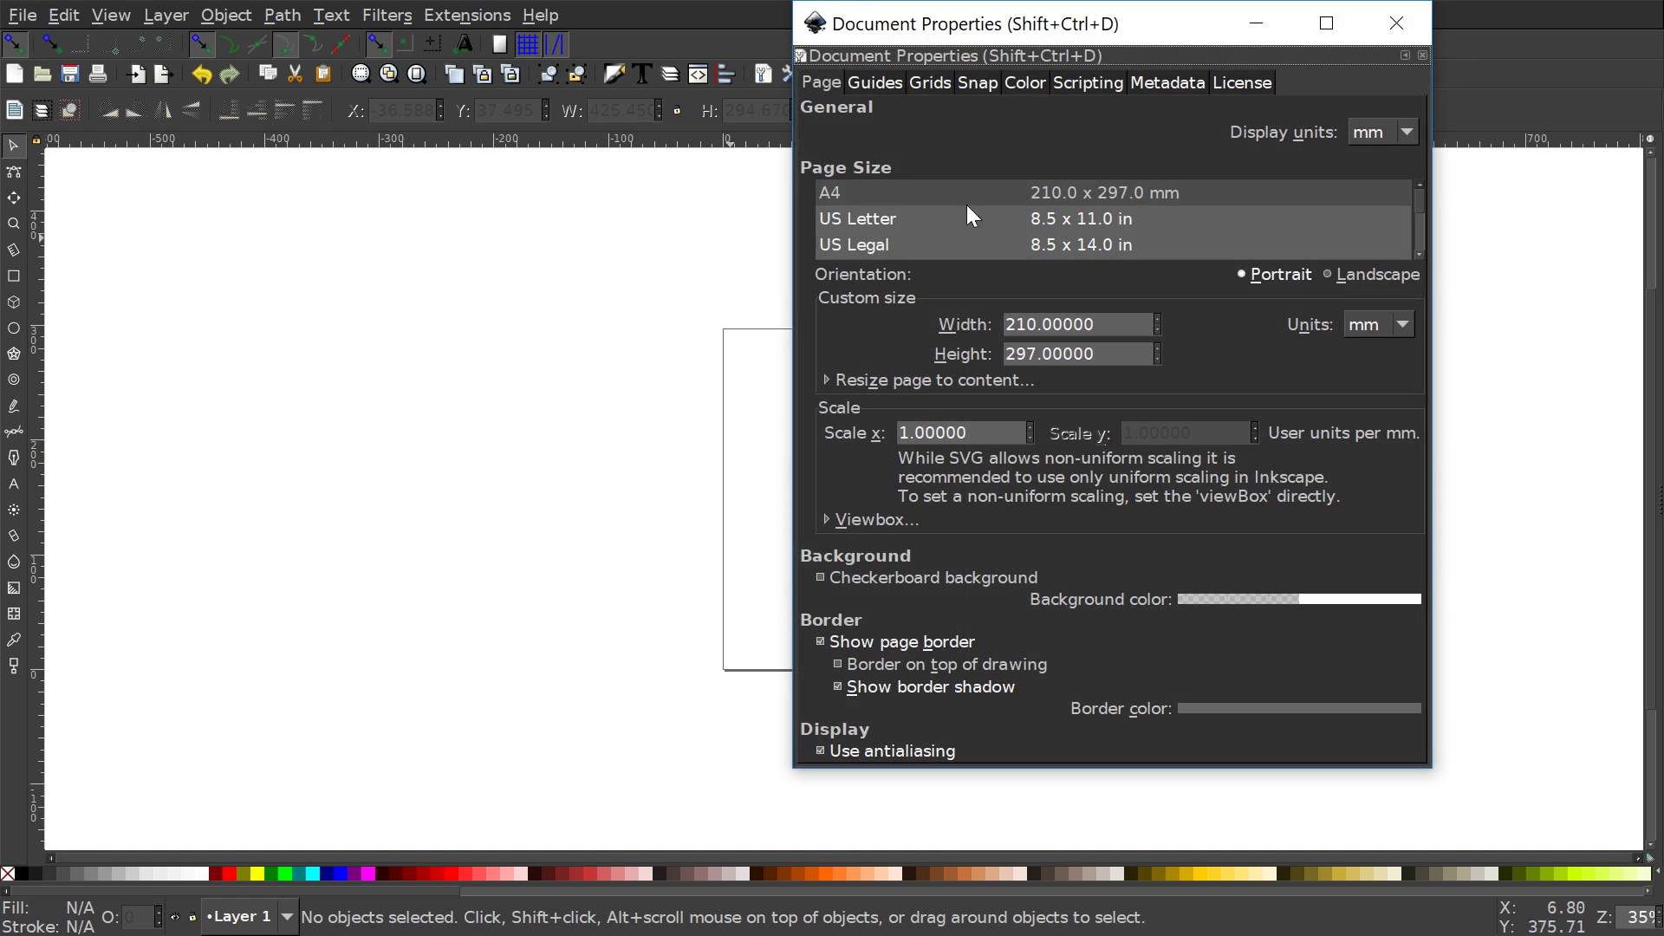
left_click(1402, 130)
left_click(1384, 89)
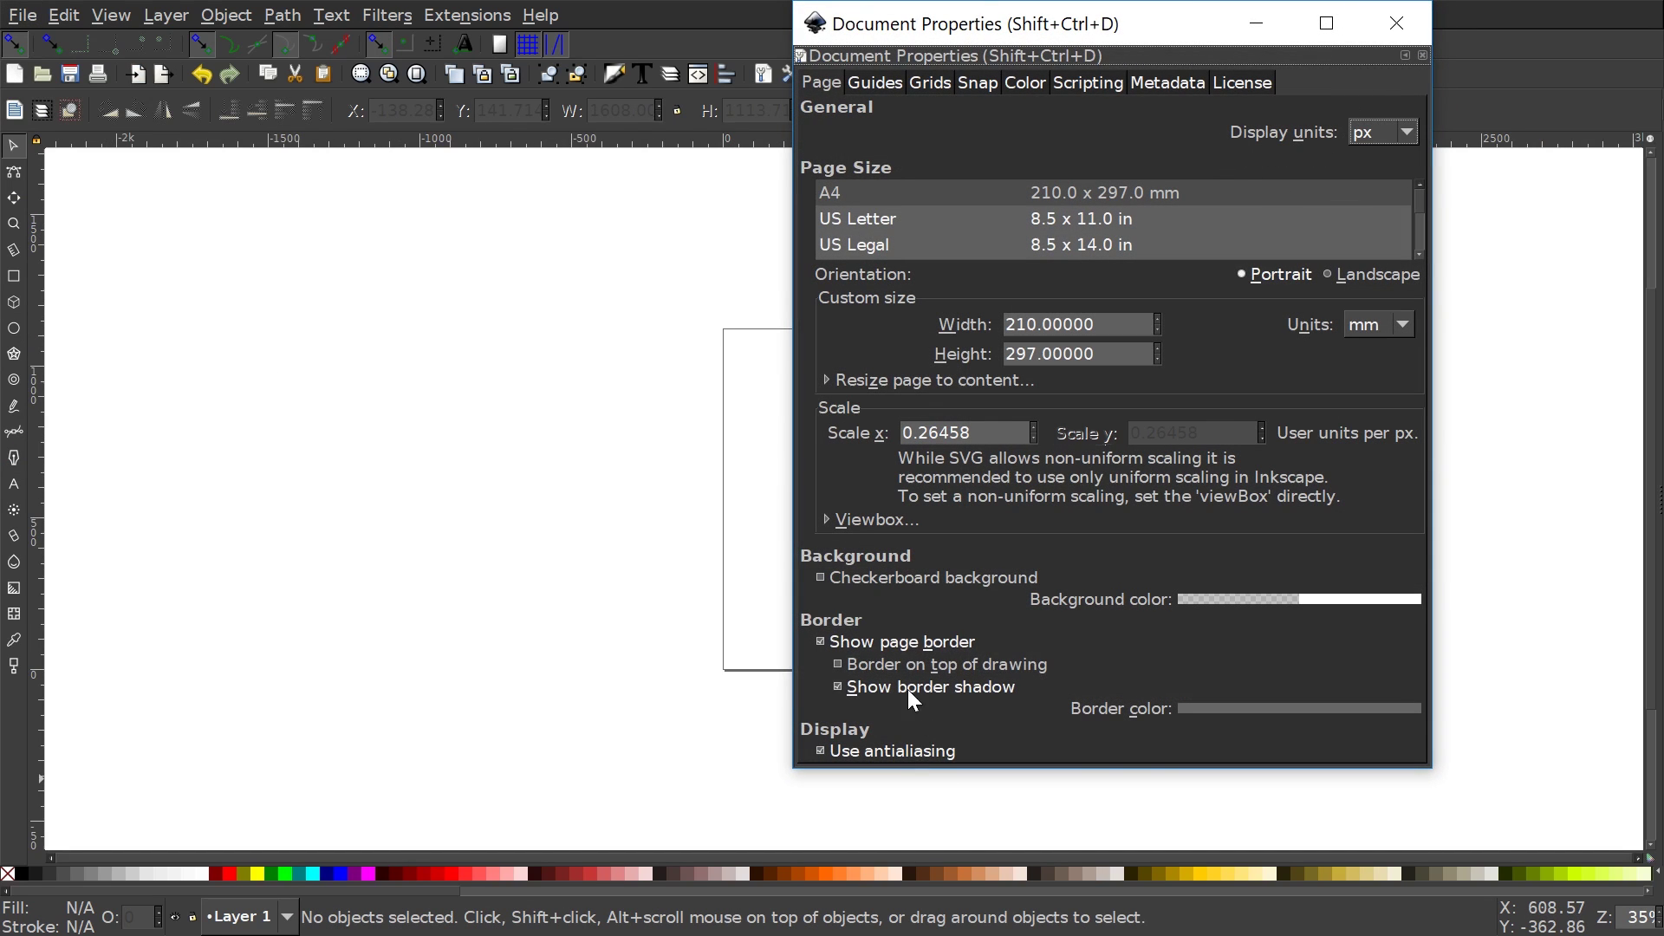
left_click(896, 642)
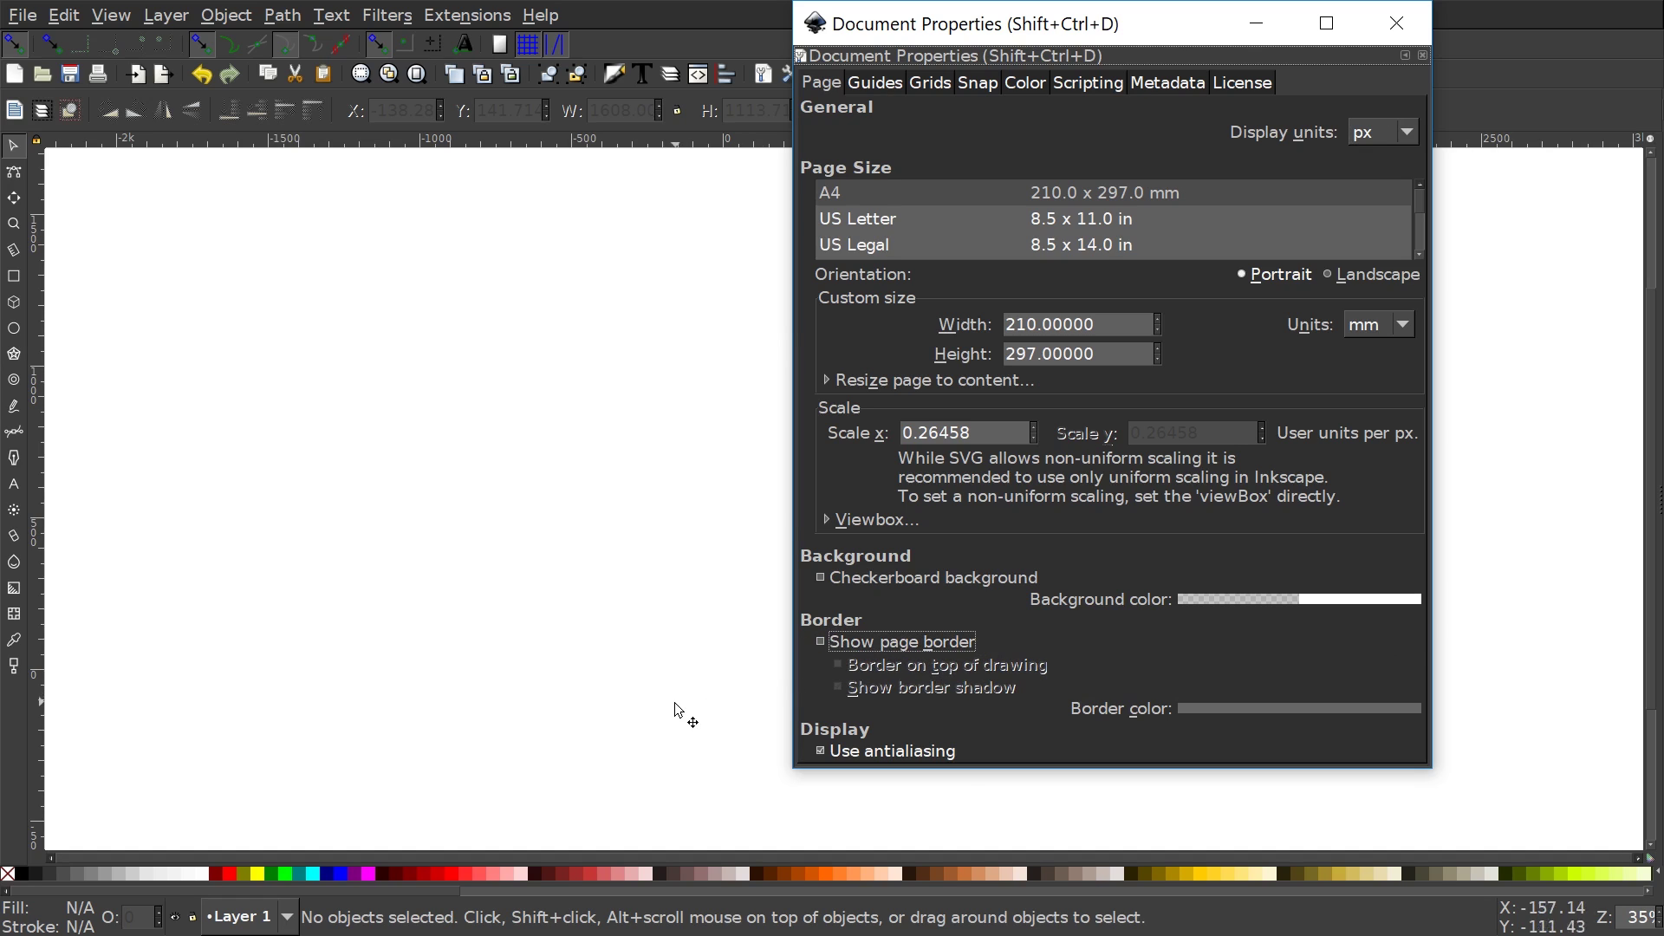
left_click(1396, 18)
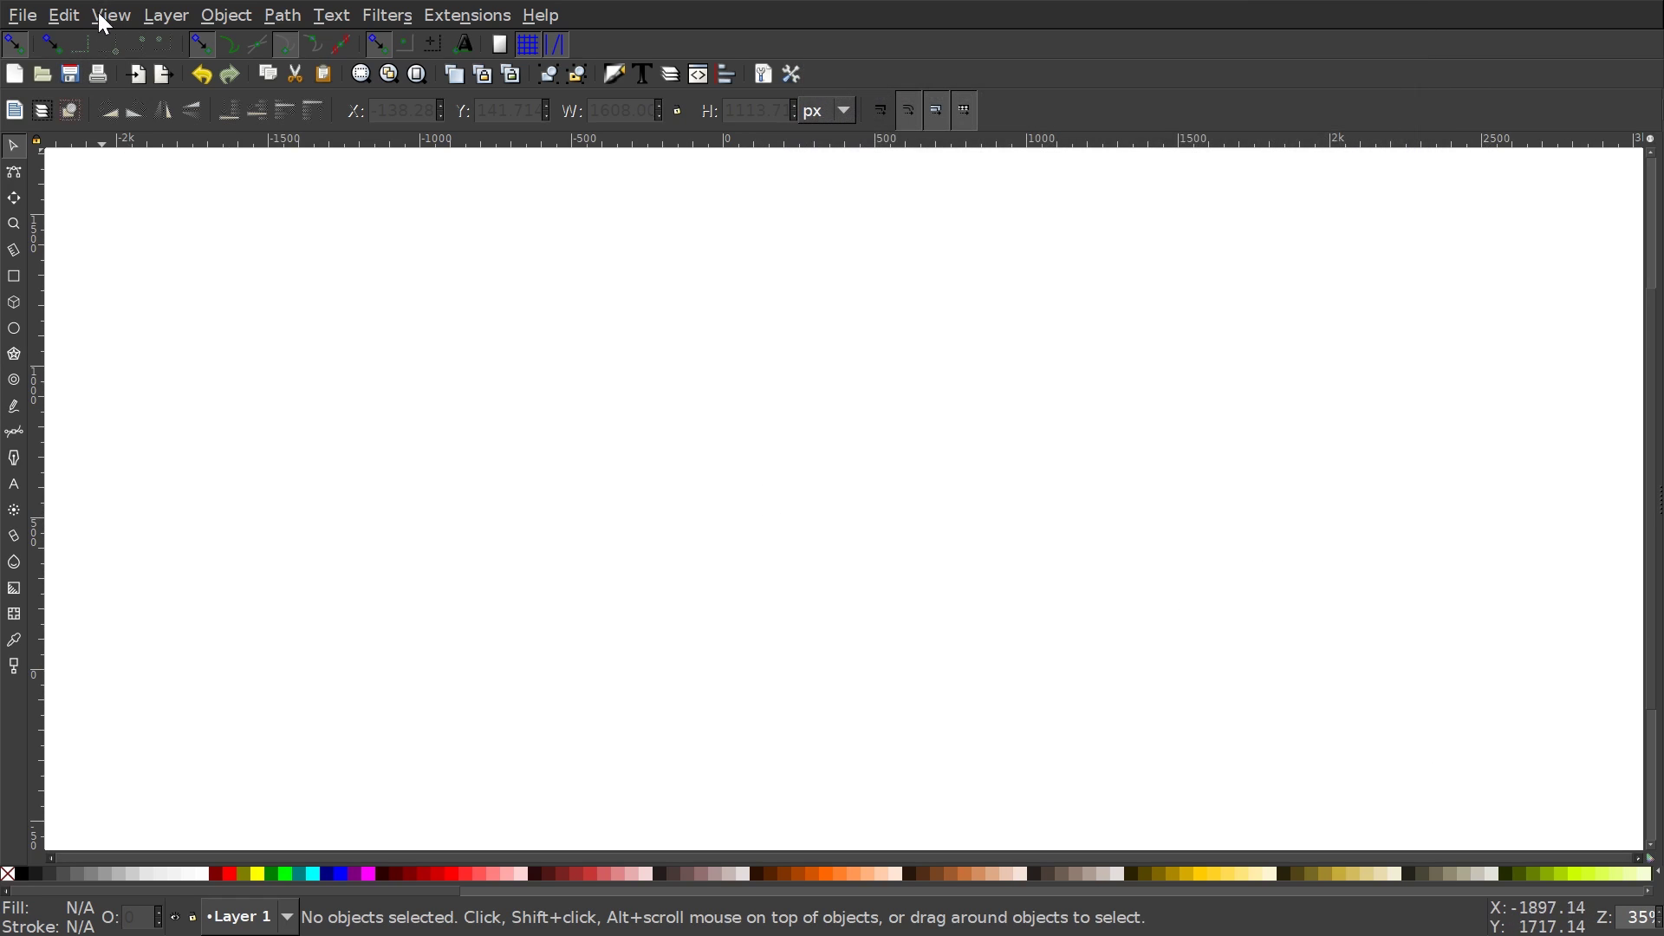
- Set the canvas zoom to 1:1
left_click(103, 20)
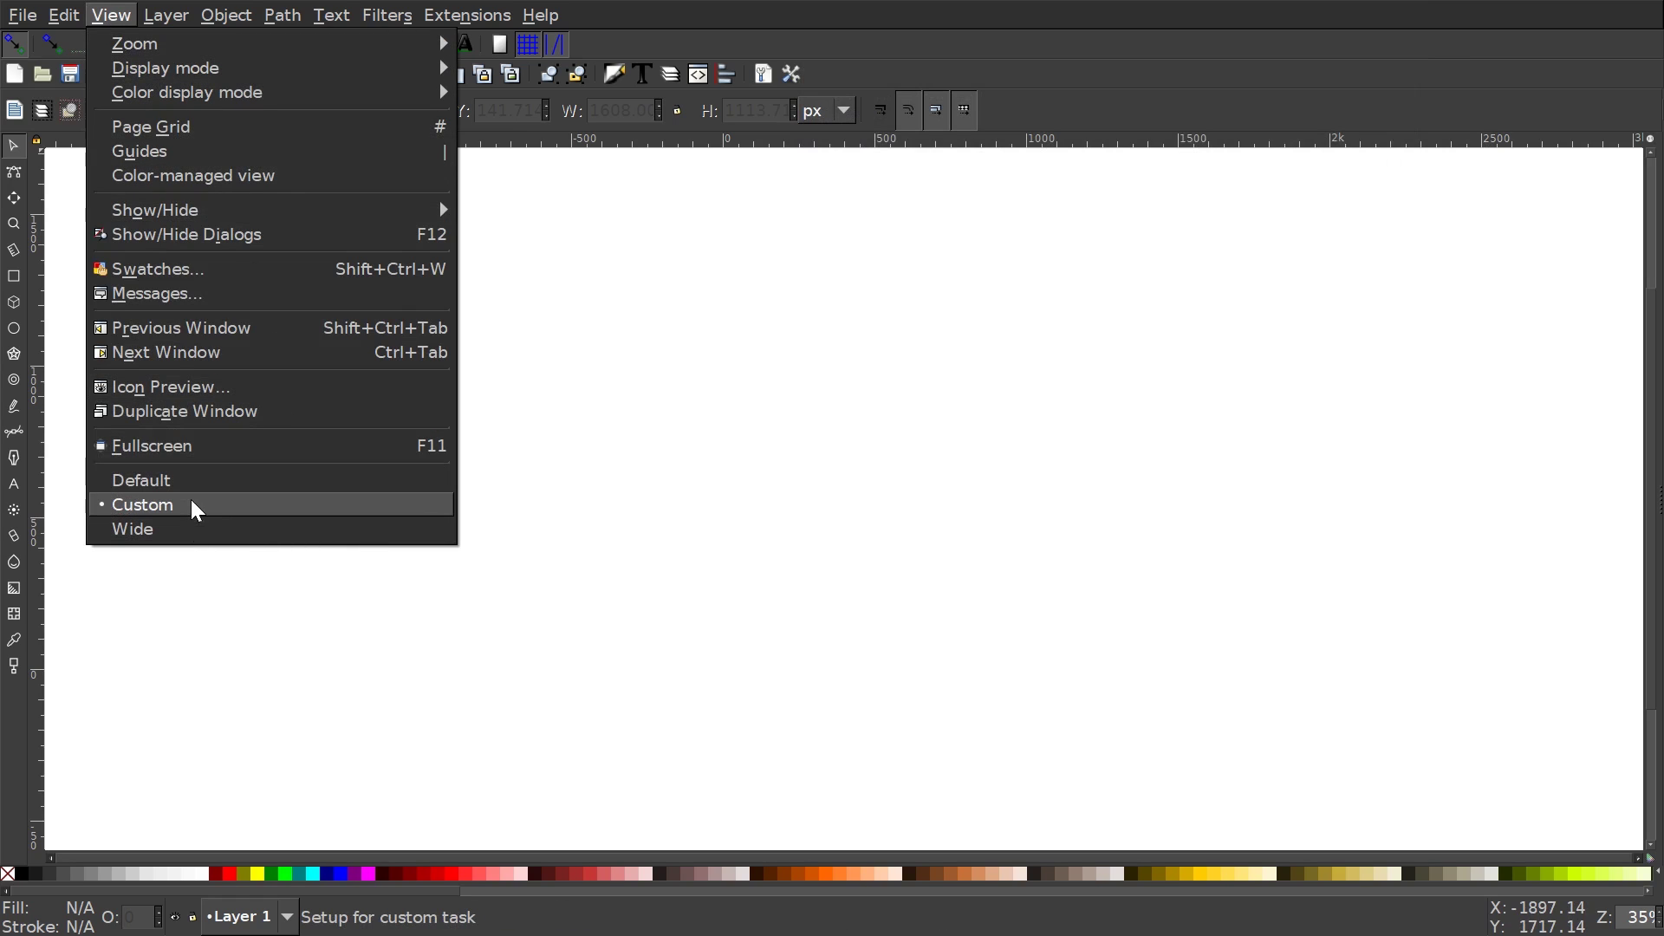
mouse_move(165, 45)
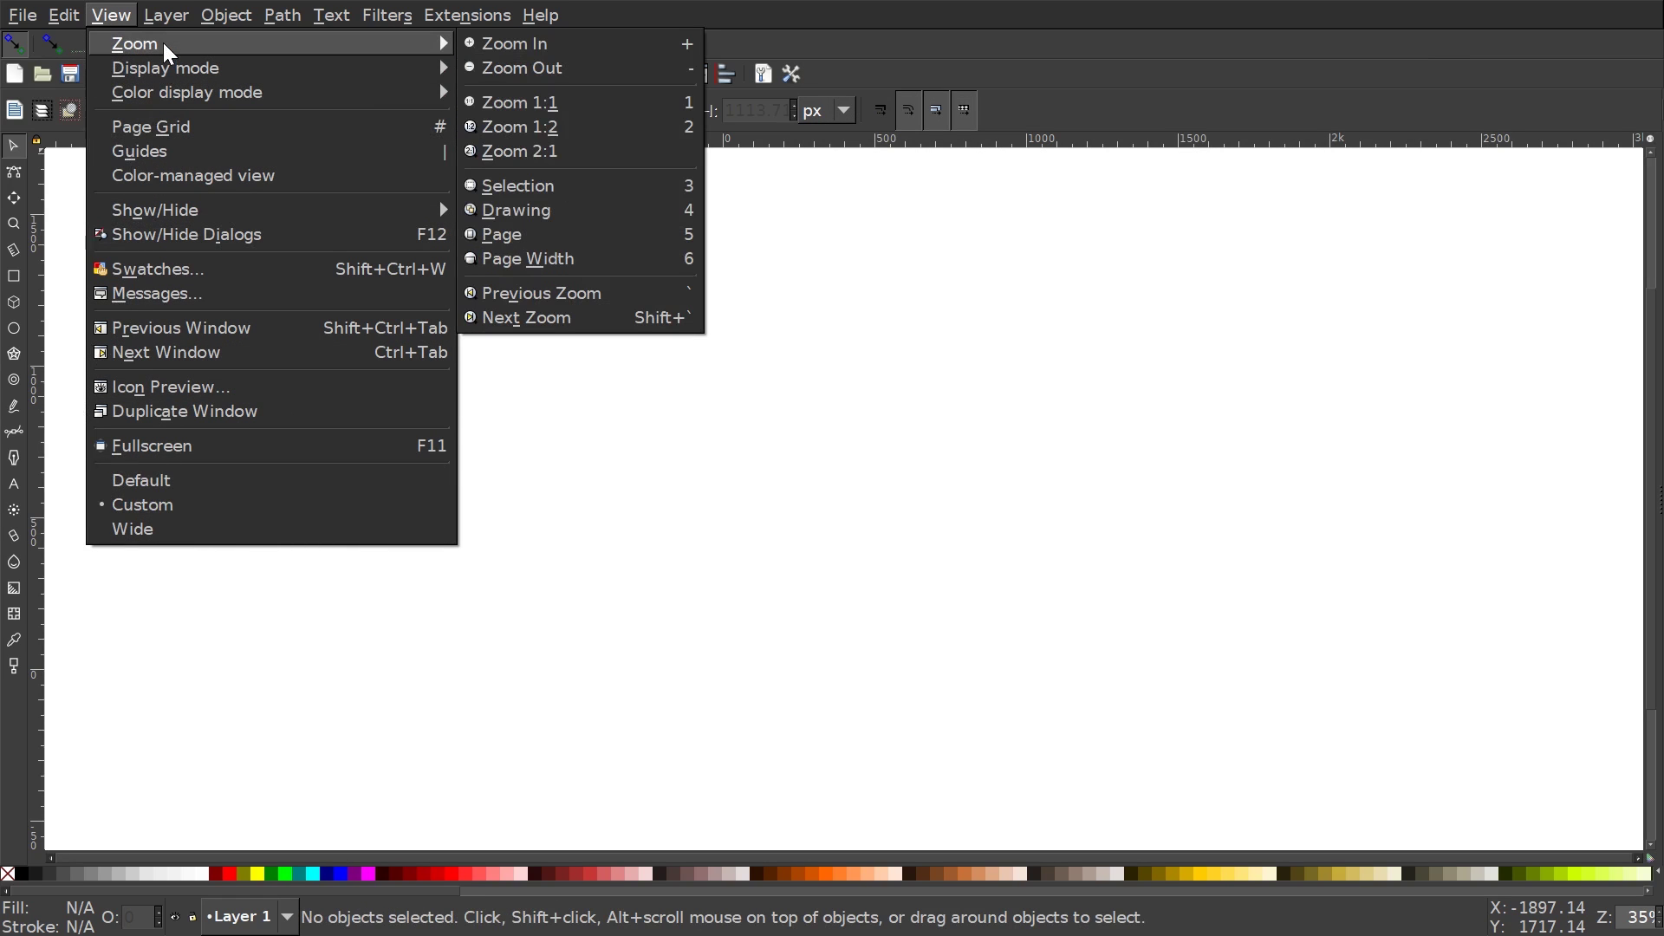
left_click(576, 102)
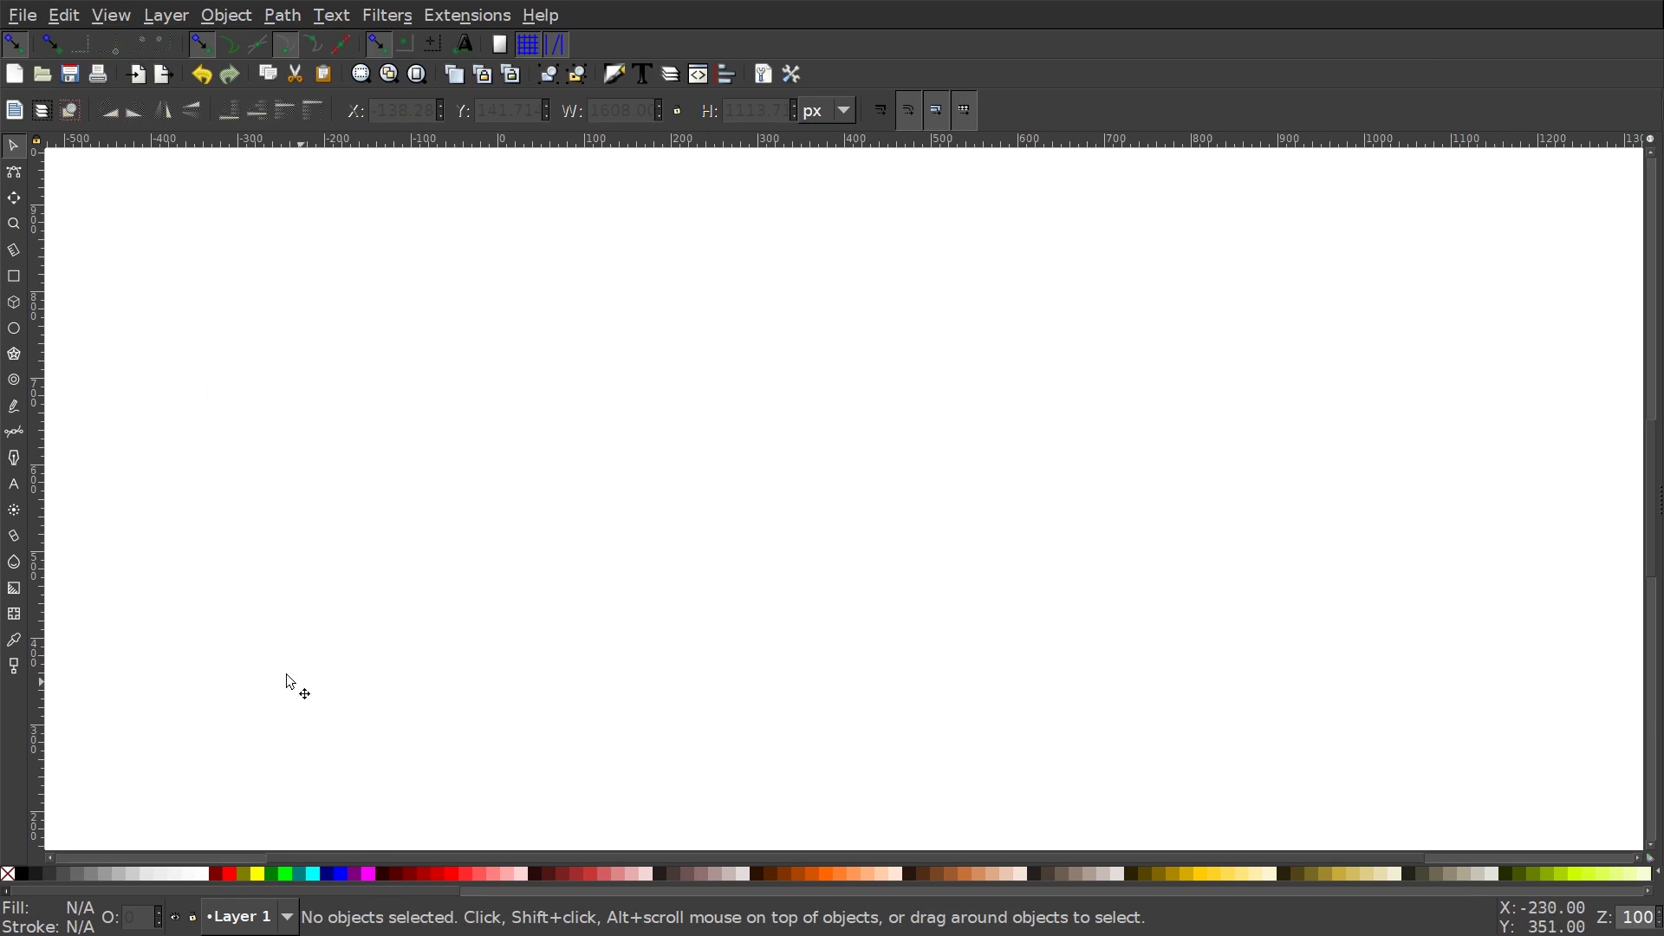
left_click(290, 45)
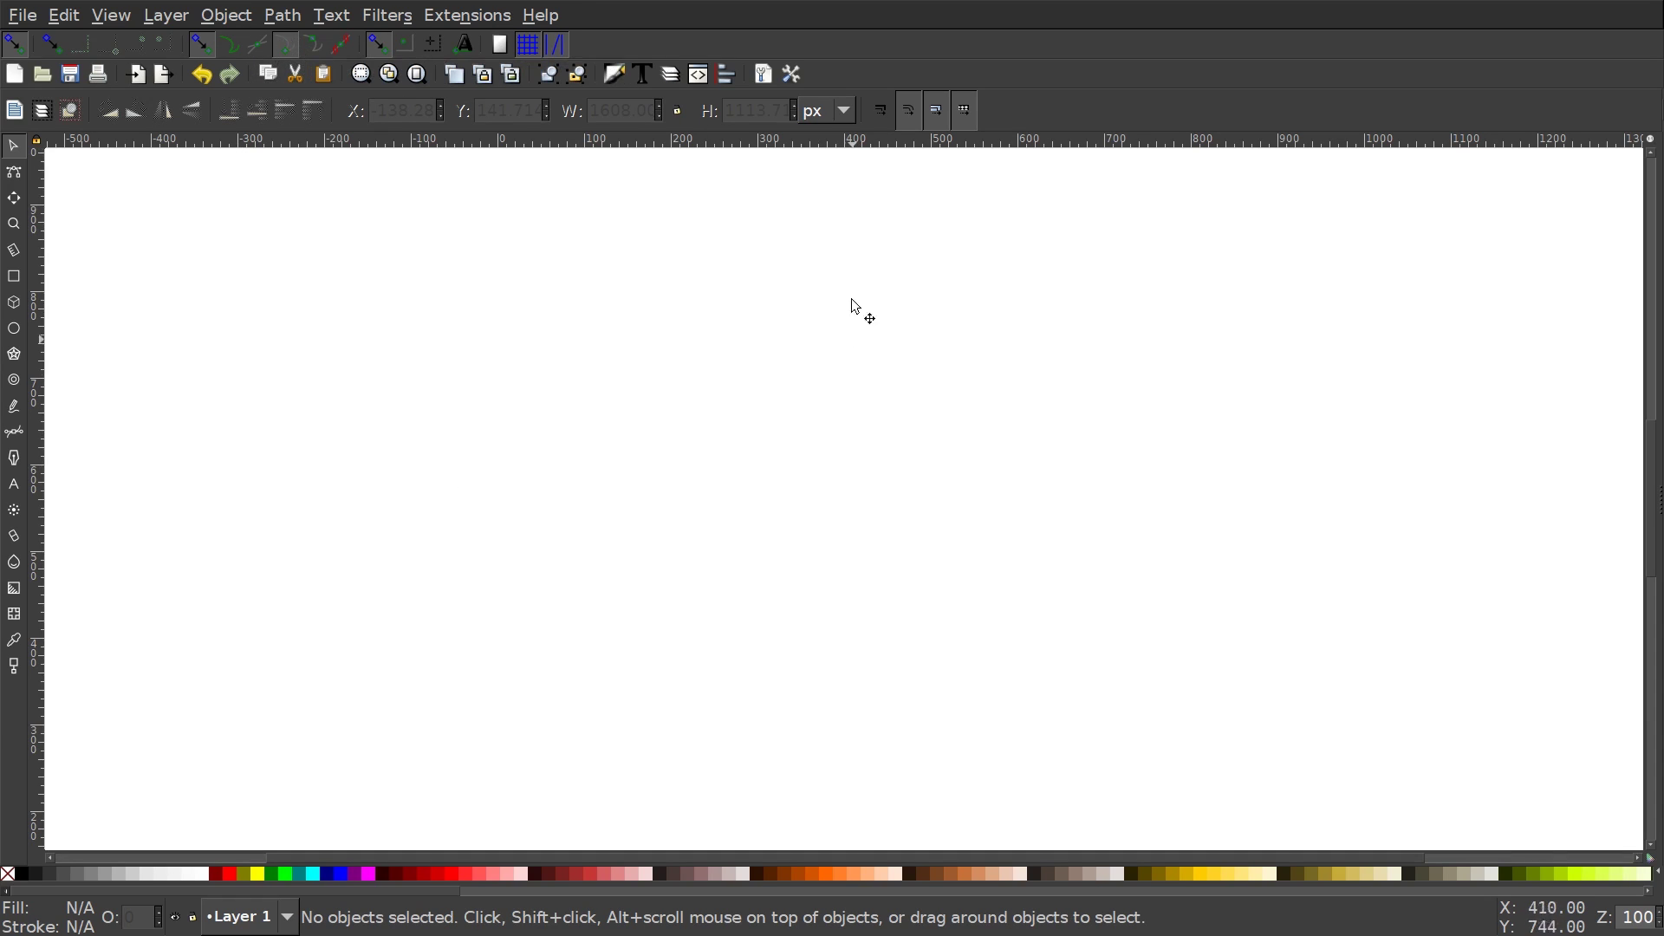
- Open the Align and Distribute and Fill and Stroke dialogs, with alignment relative to Last selected
left_click(726, 75)
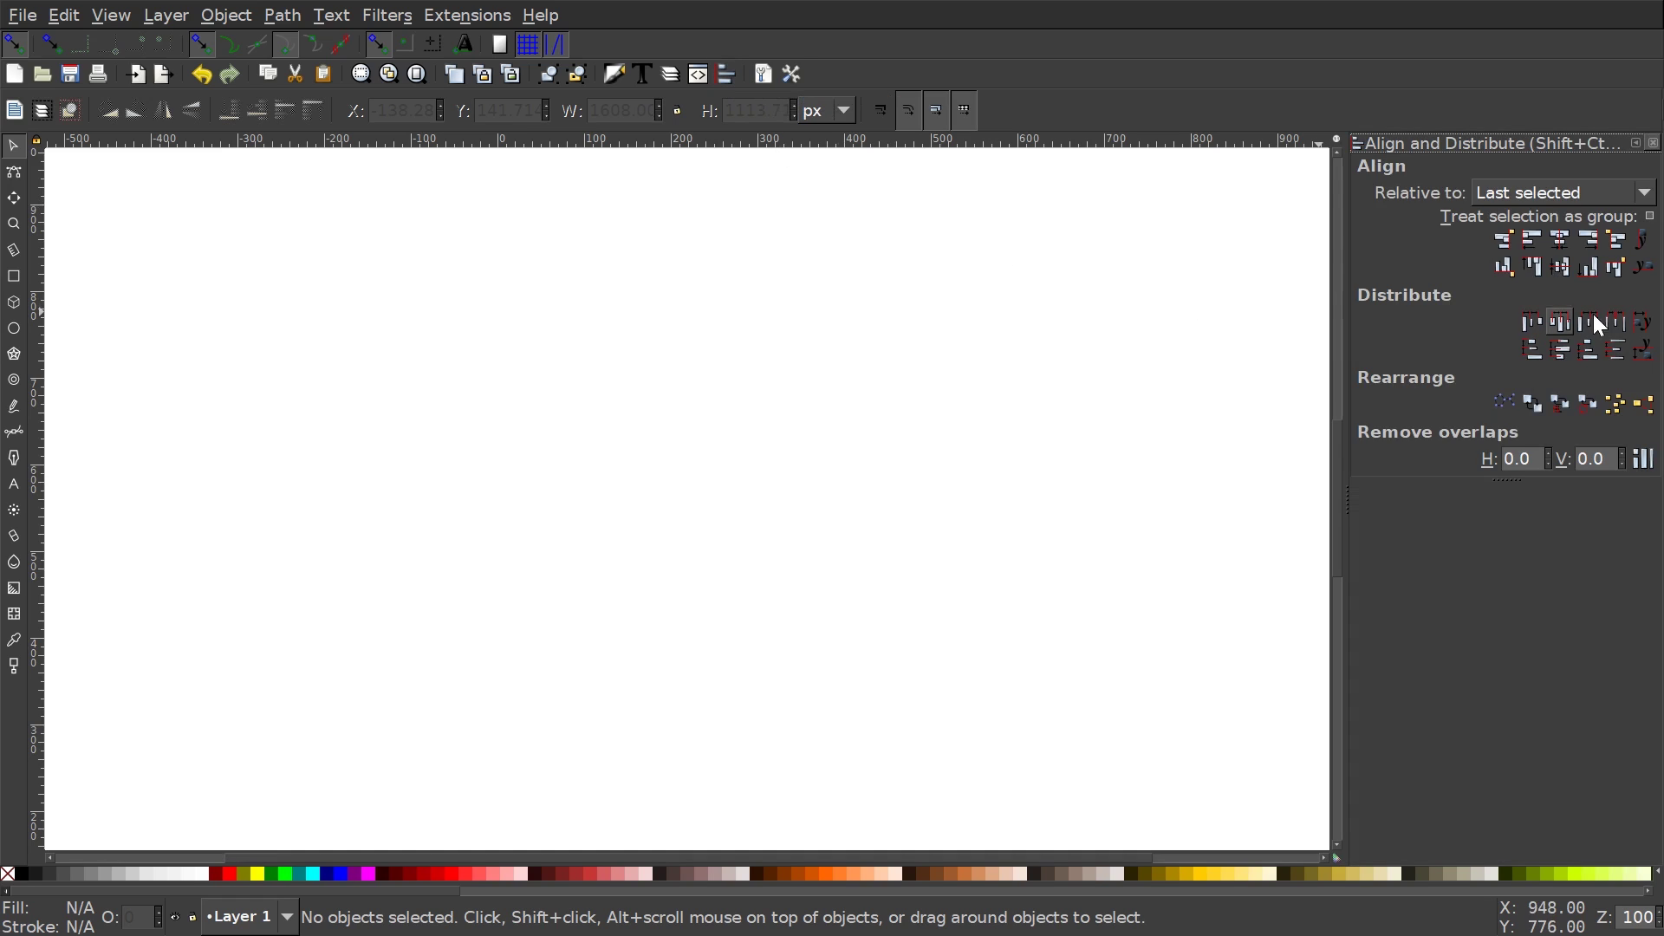
left_click(1557, 189)
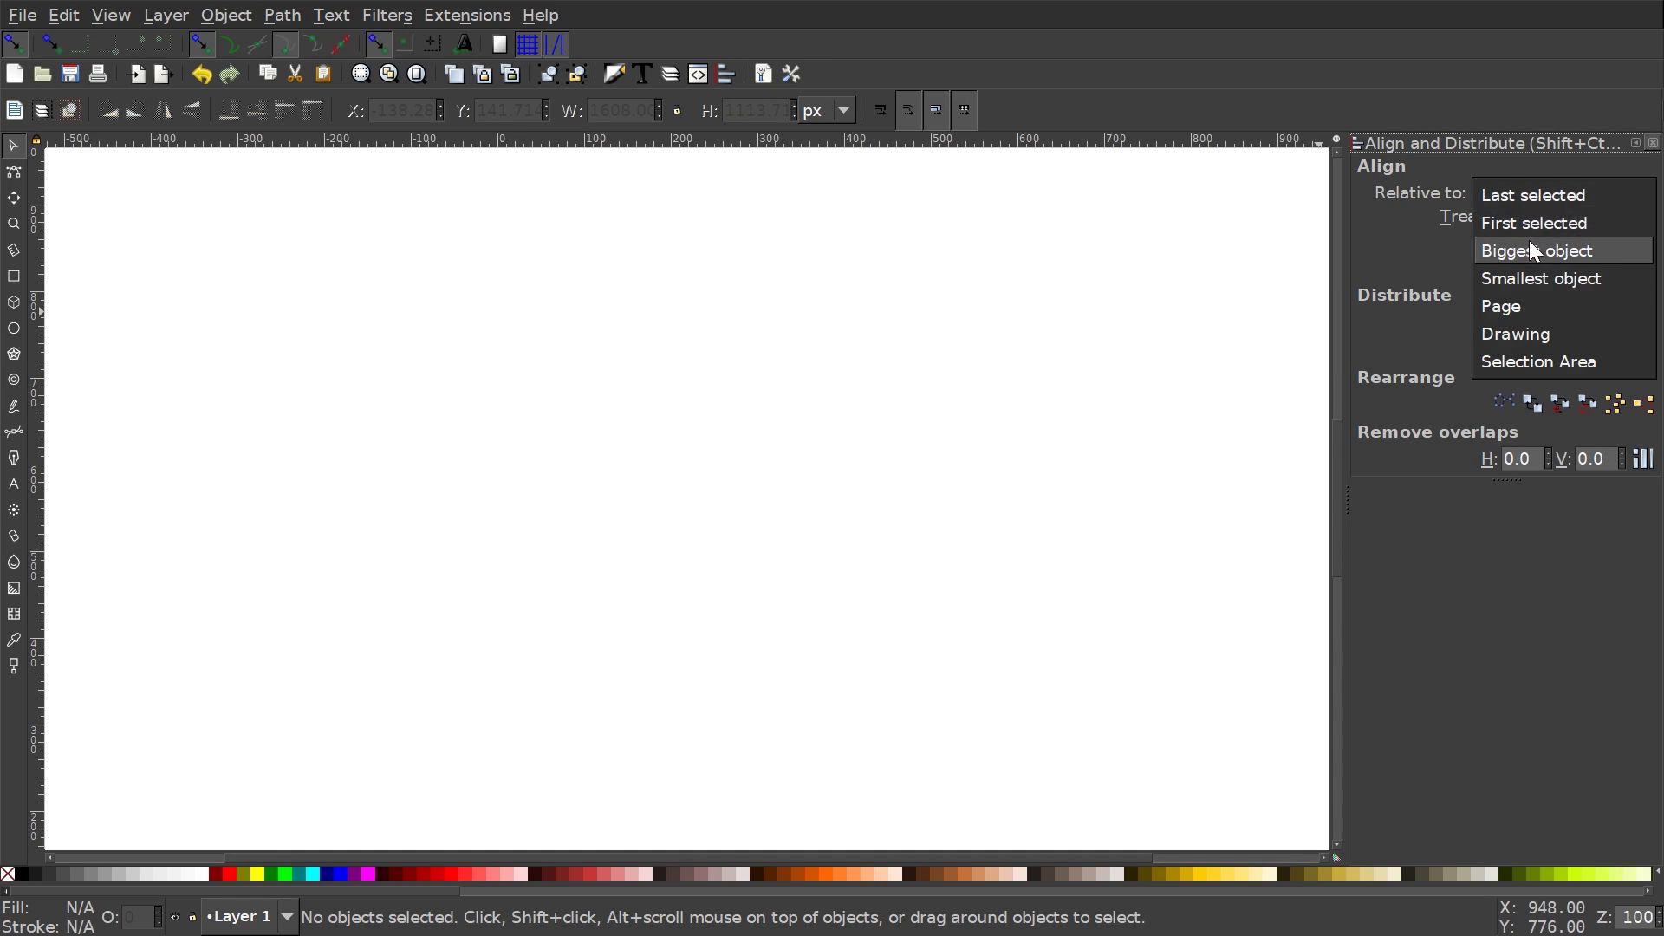
left_click(1536, 190)
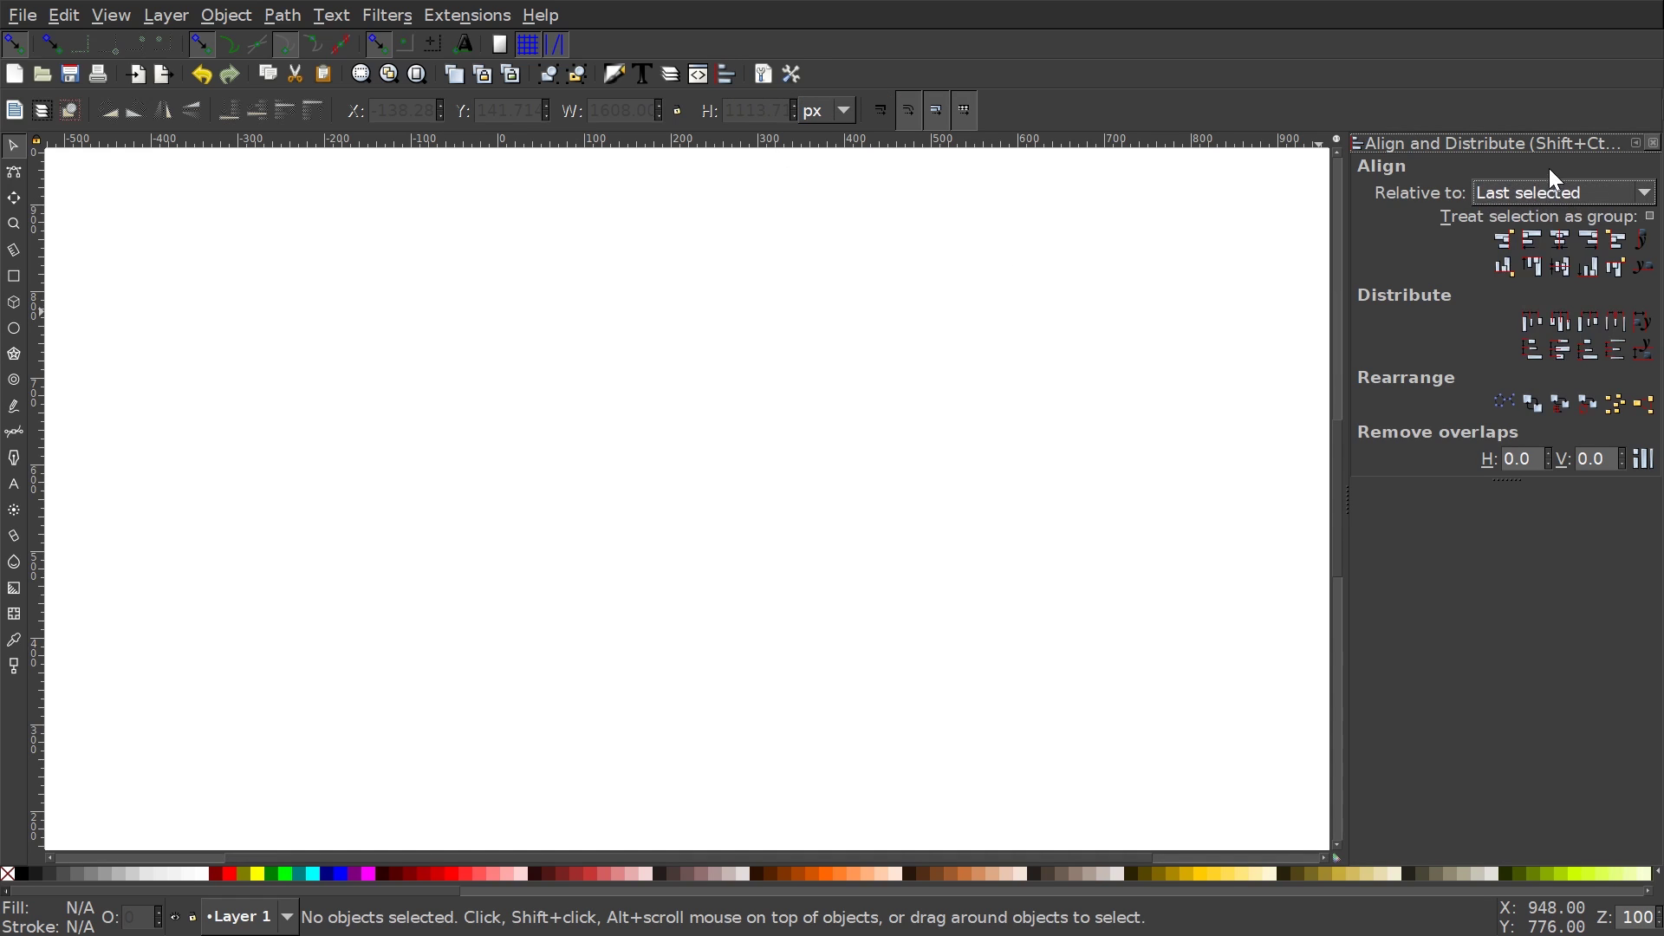
left_click(612, 73)
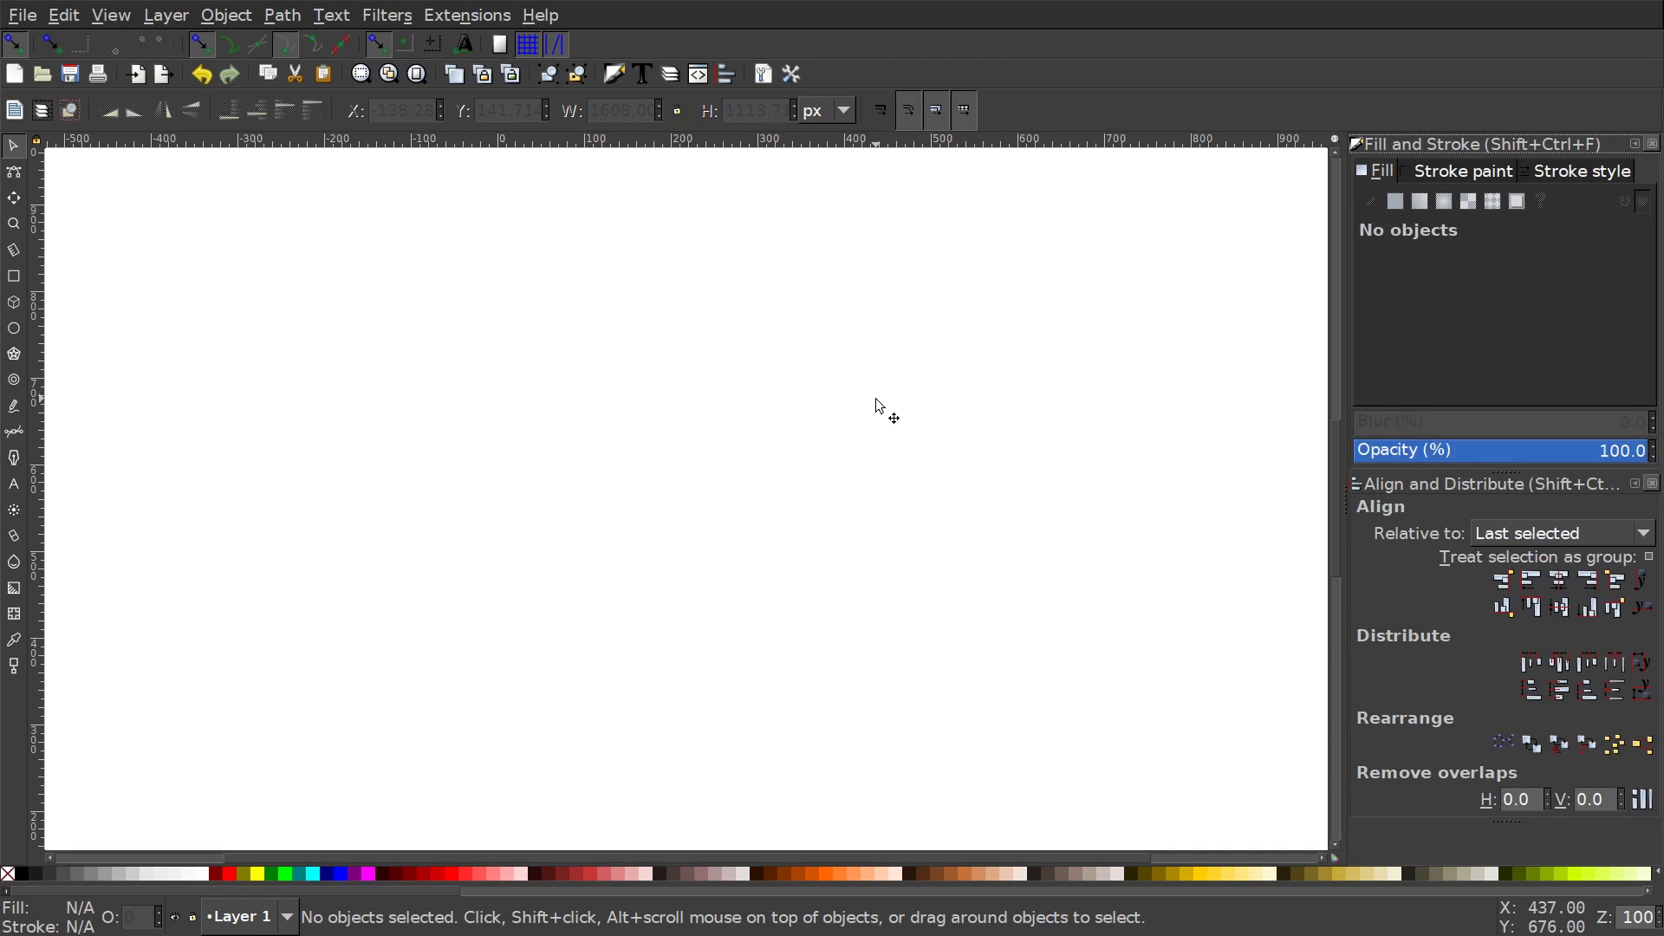
- Draw a black square about 270 px wide with no stroke and an opacity of about 49%
left_click(13, 278)
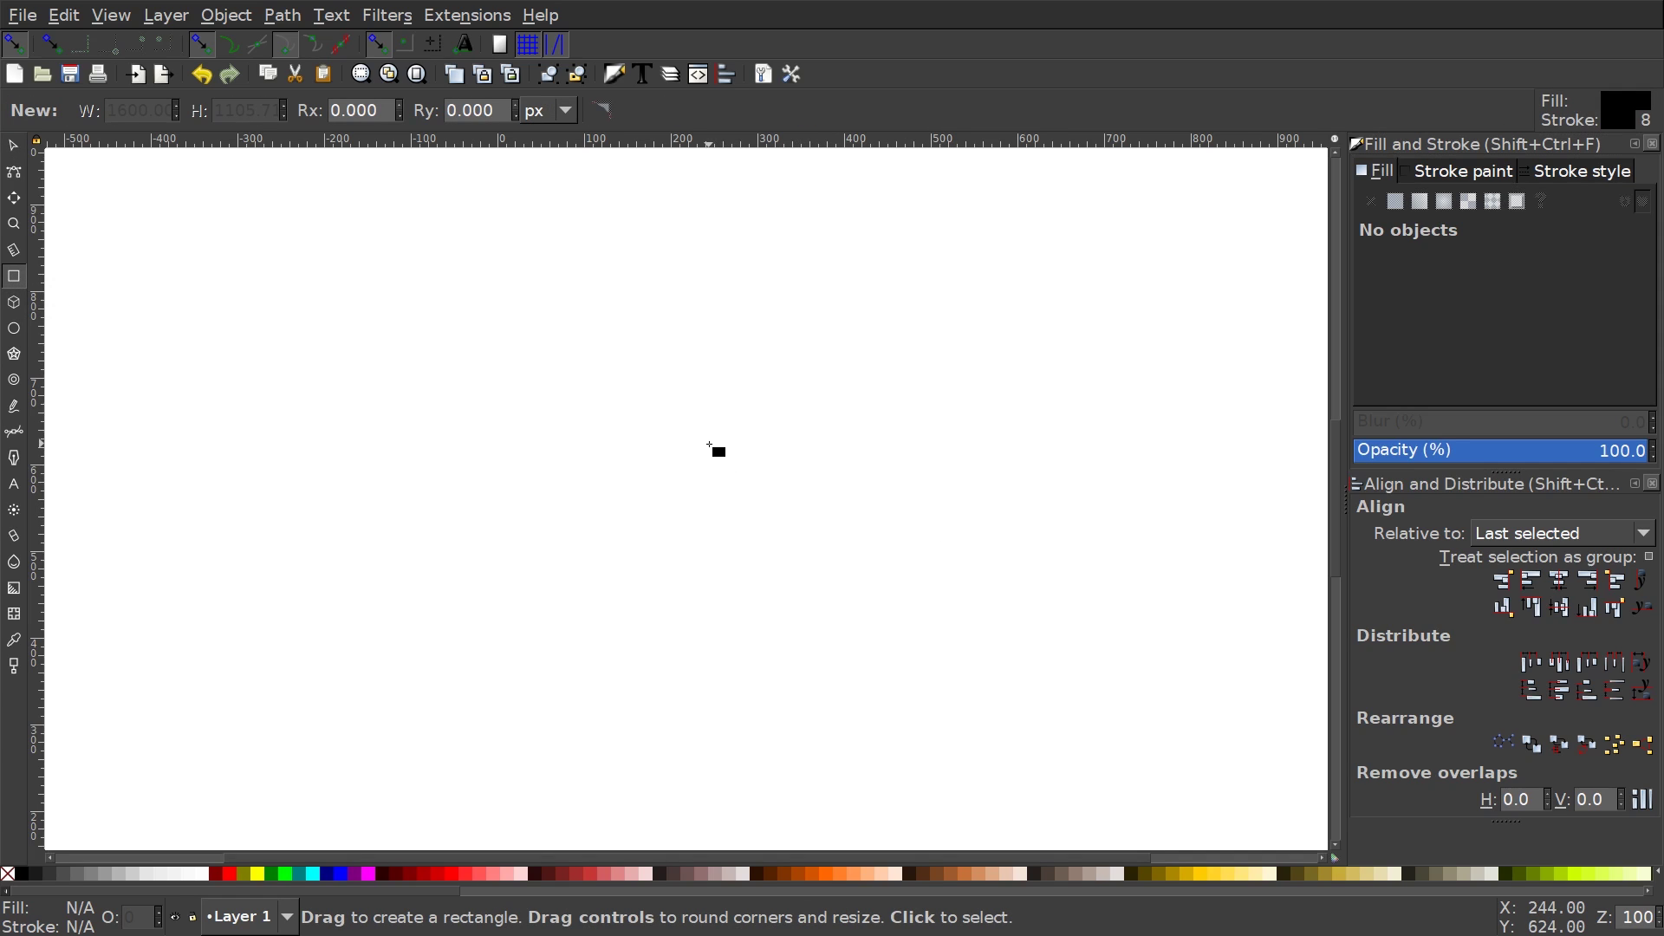
left_click_drag(709, 444, 832, 563)
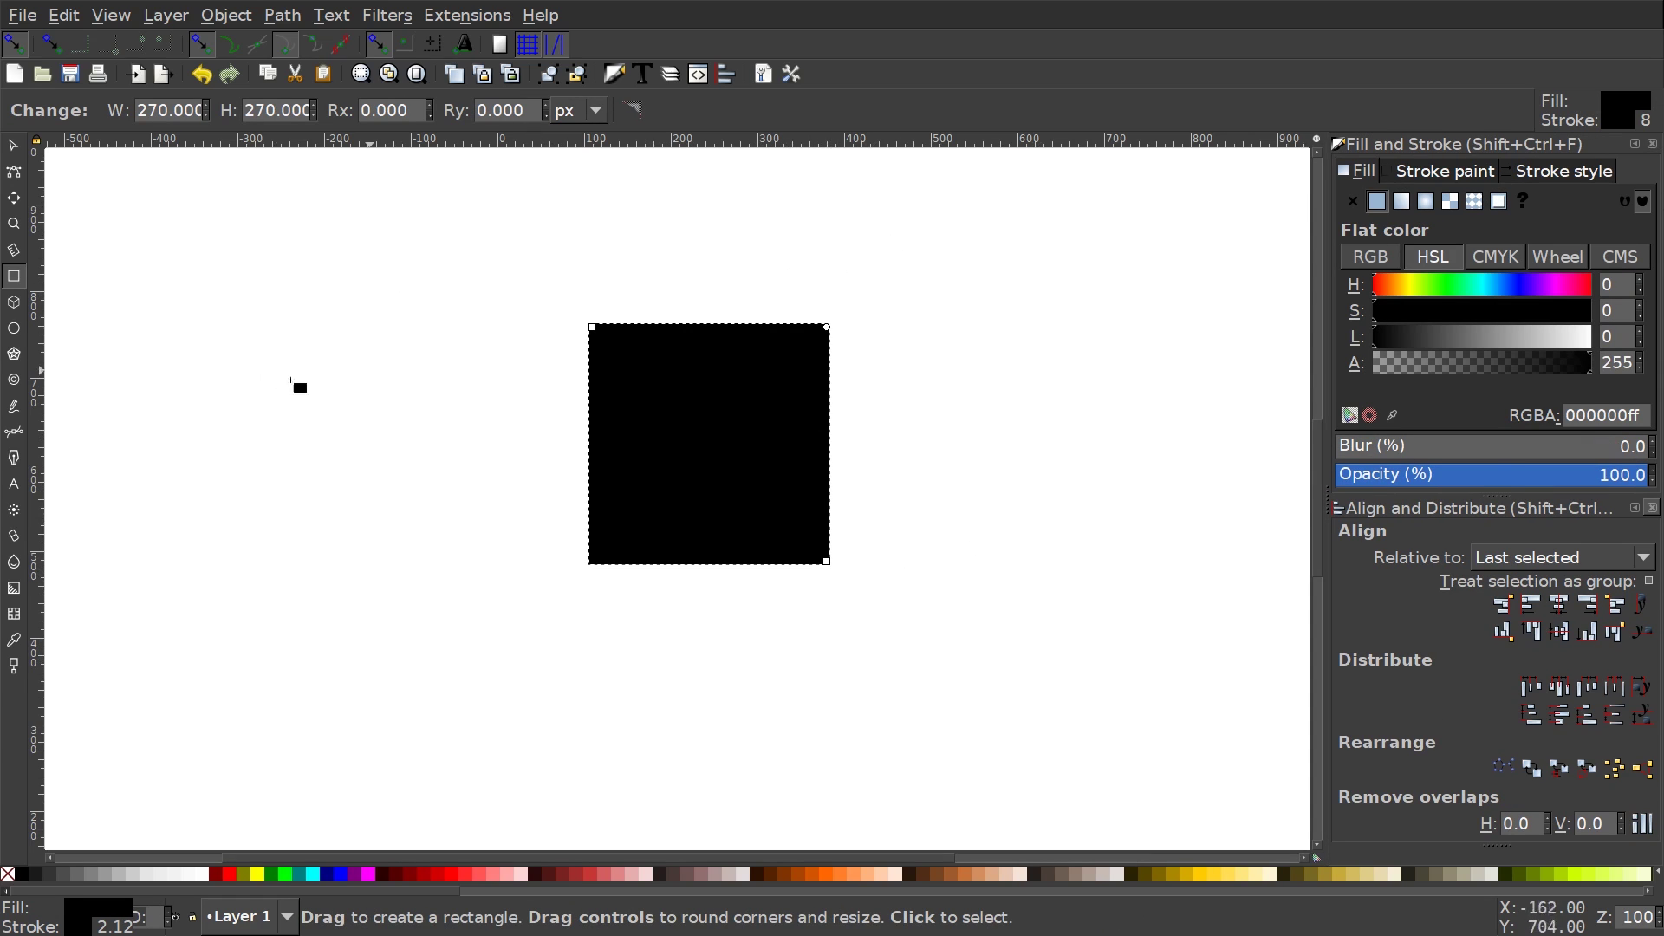
left_click(7, 875, "shift")
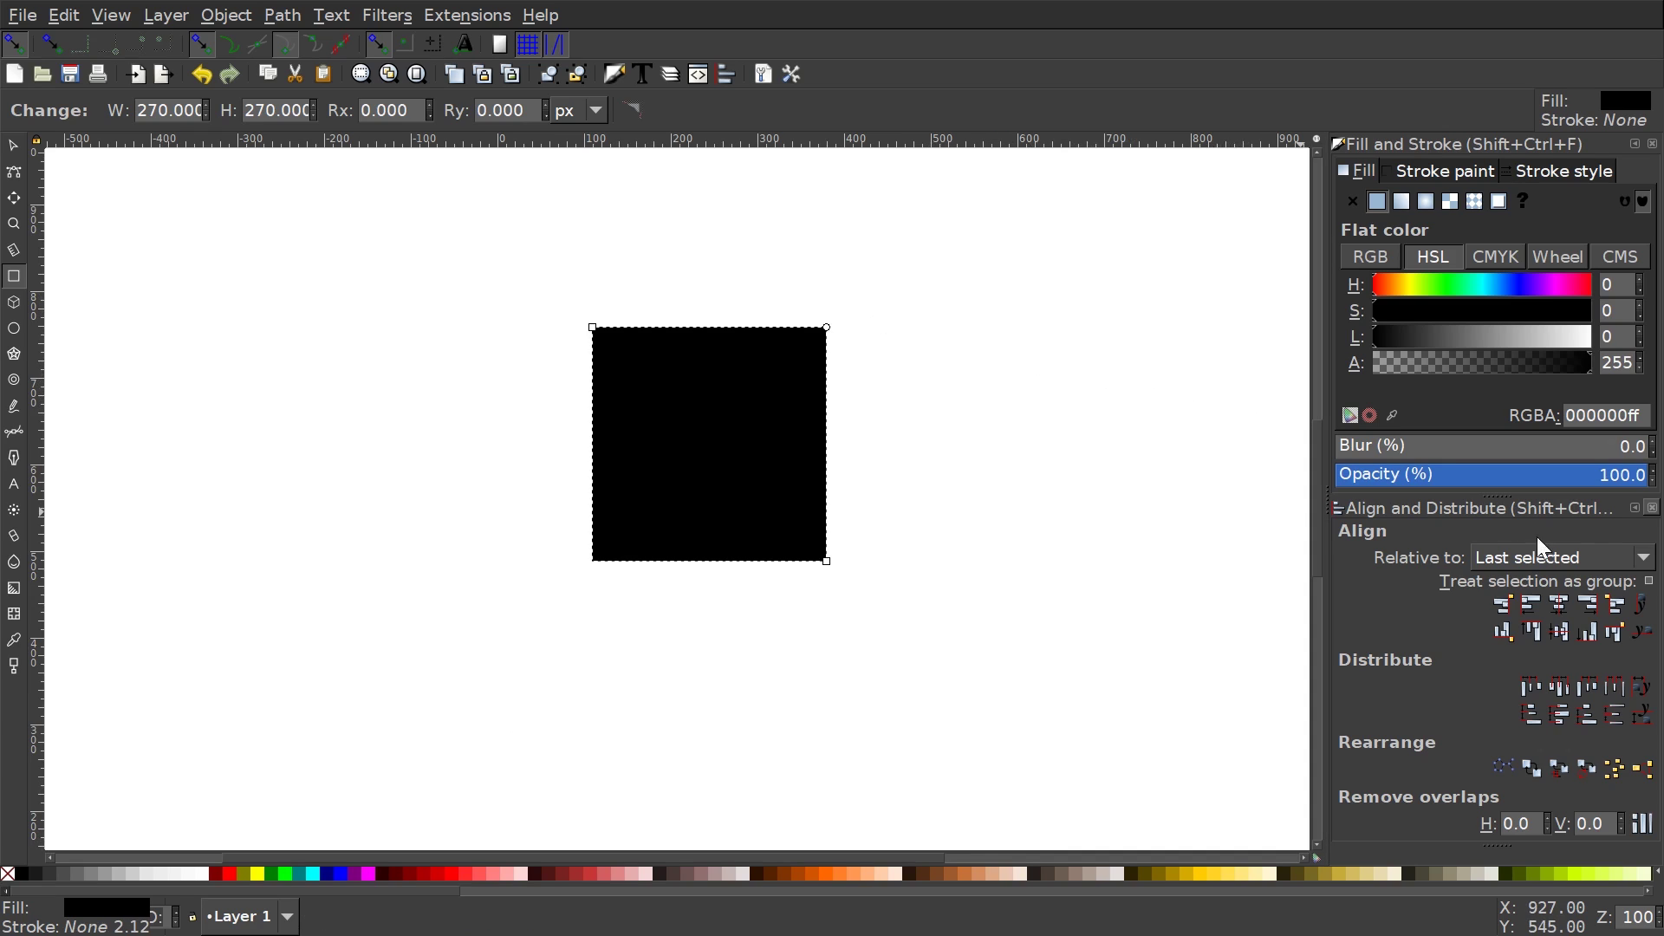
left_click_drag(1488, 479, 1489, 482)
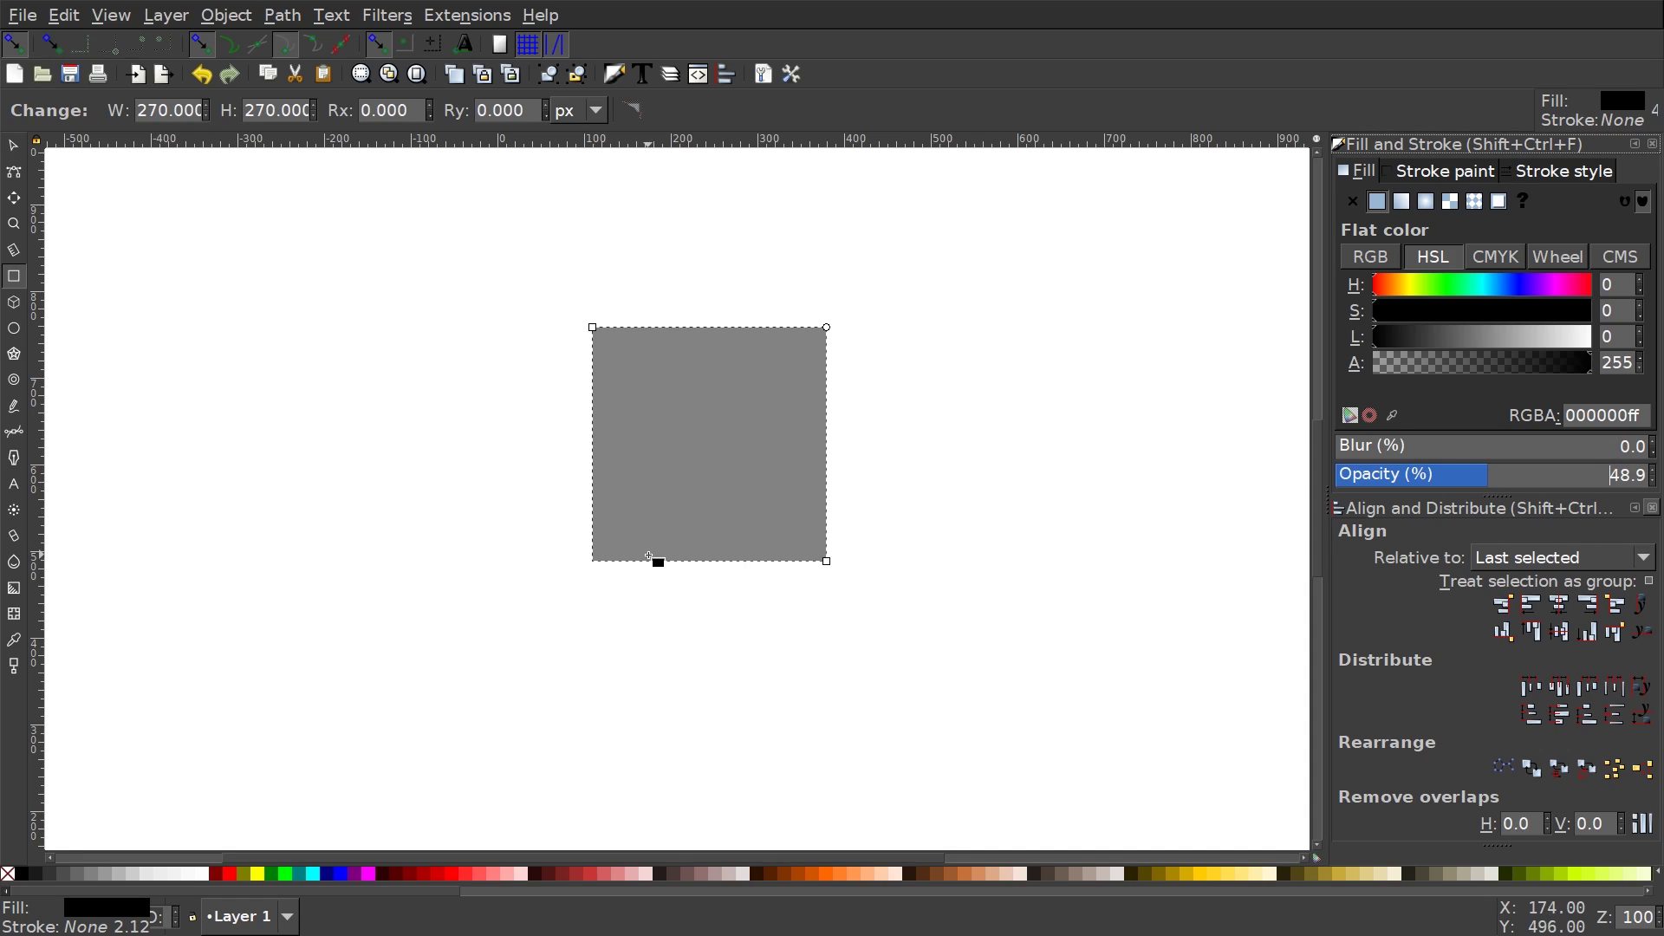
- Rotate the square 45° so it stands on one corner as a diamond
left_click(13, 146)
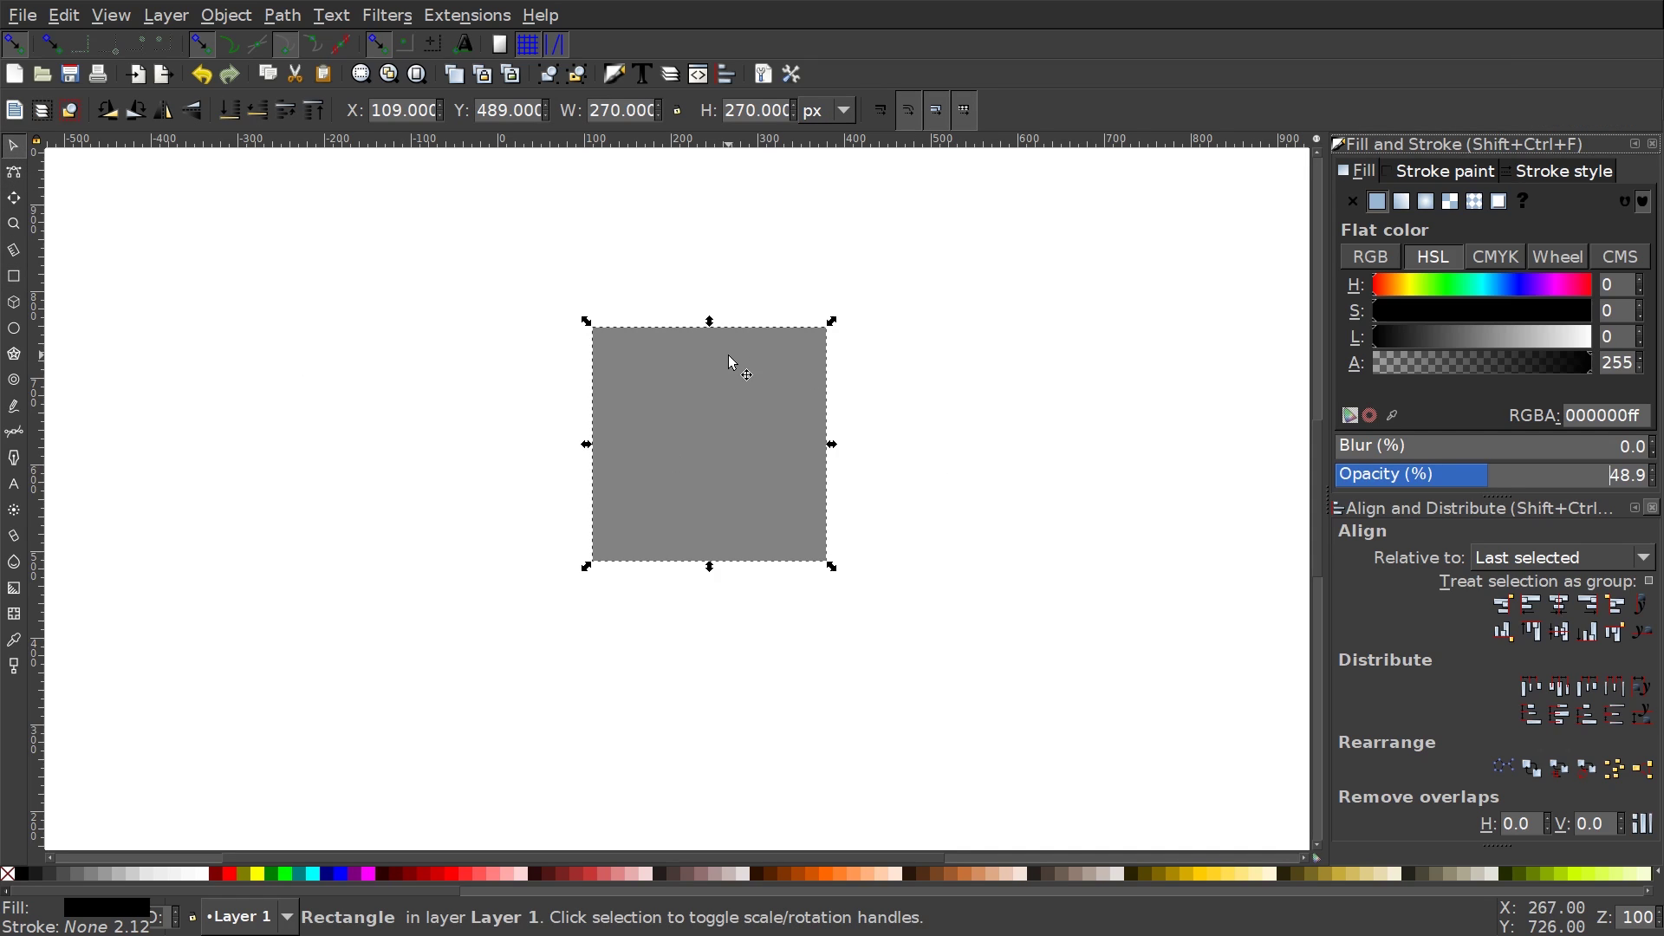
left_click(681, 391)
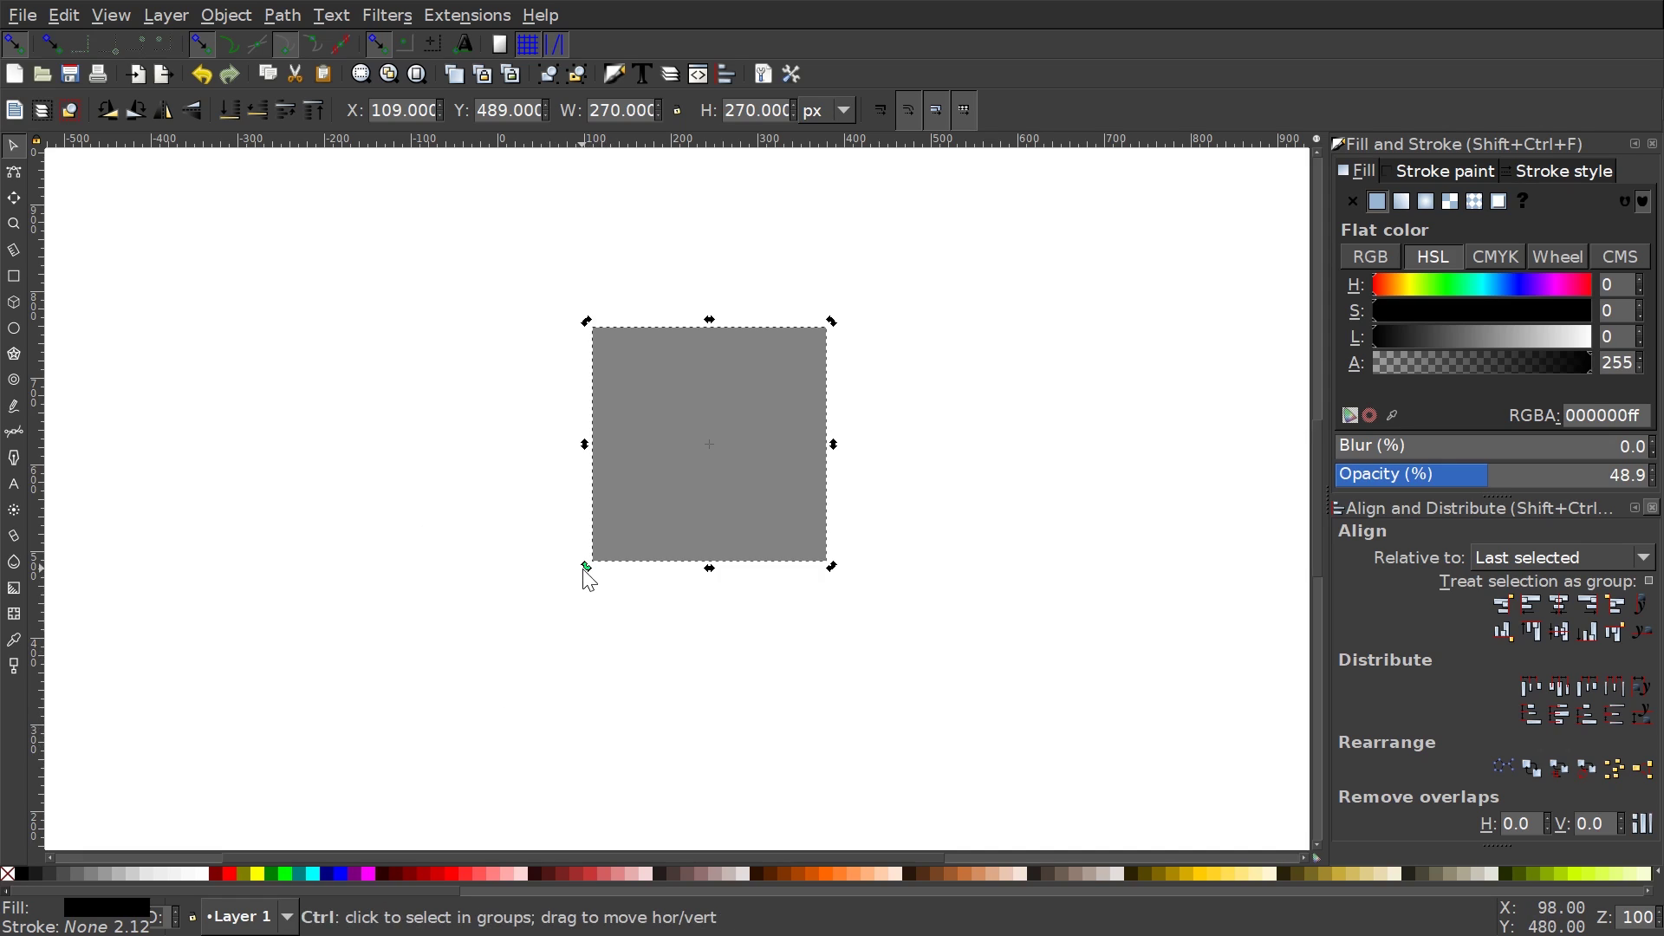
left_click_drag(587, 572, 698, 607)
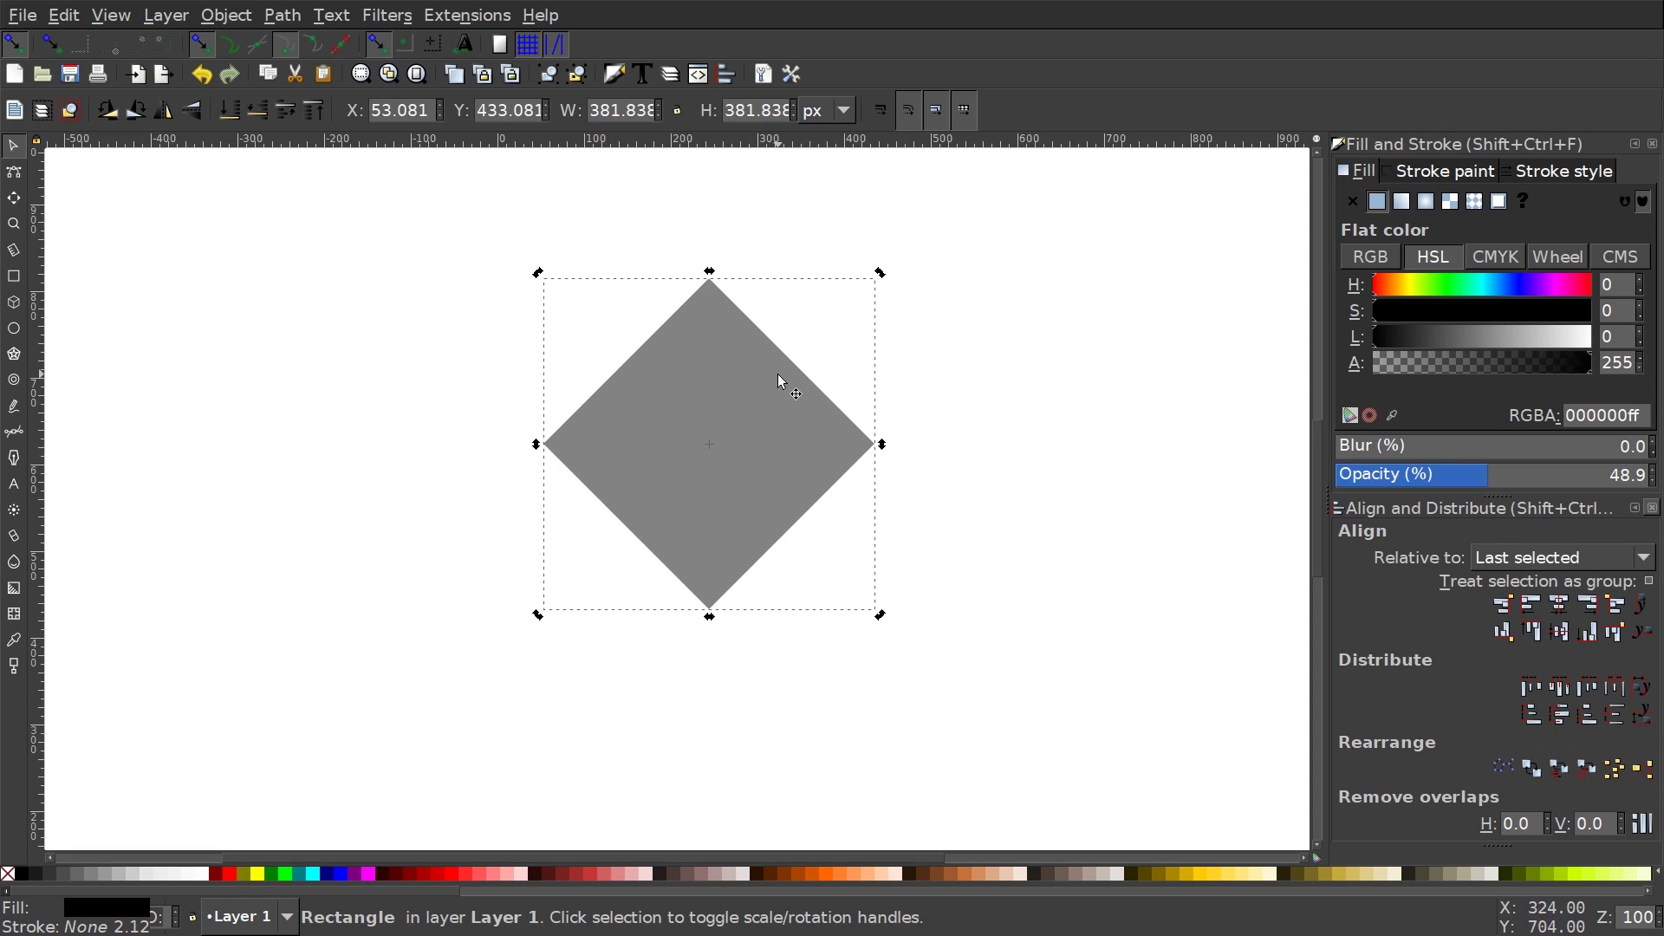
- Flatten the diamond vertically to a height of about 168 px, keeping its width
left_click(724, 379)
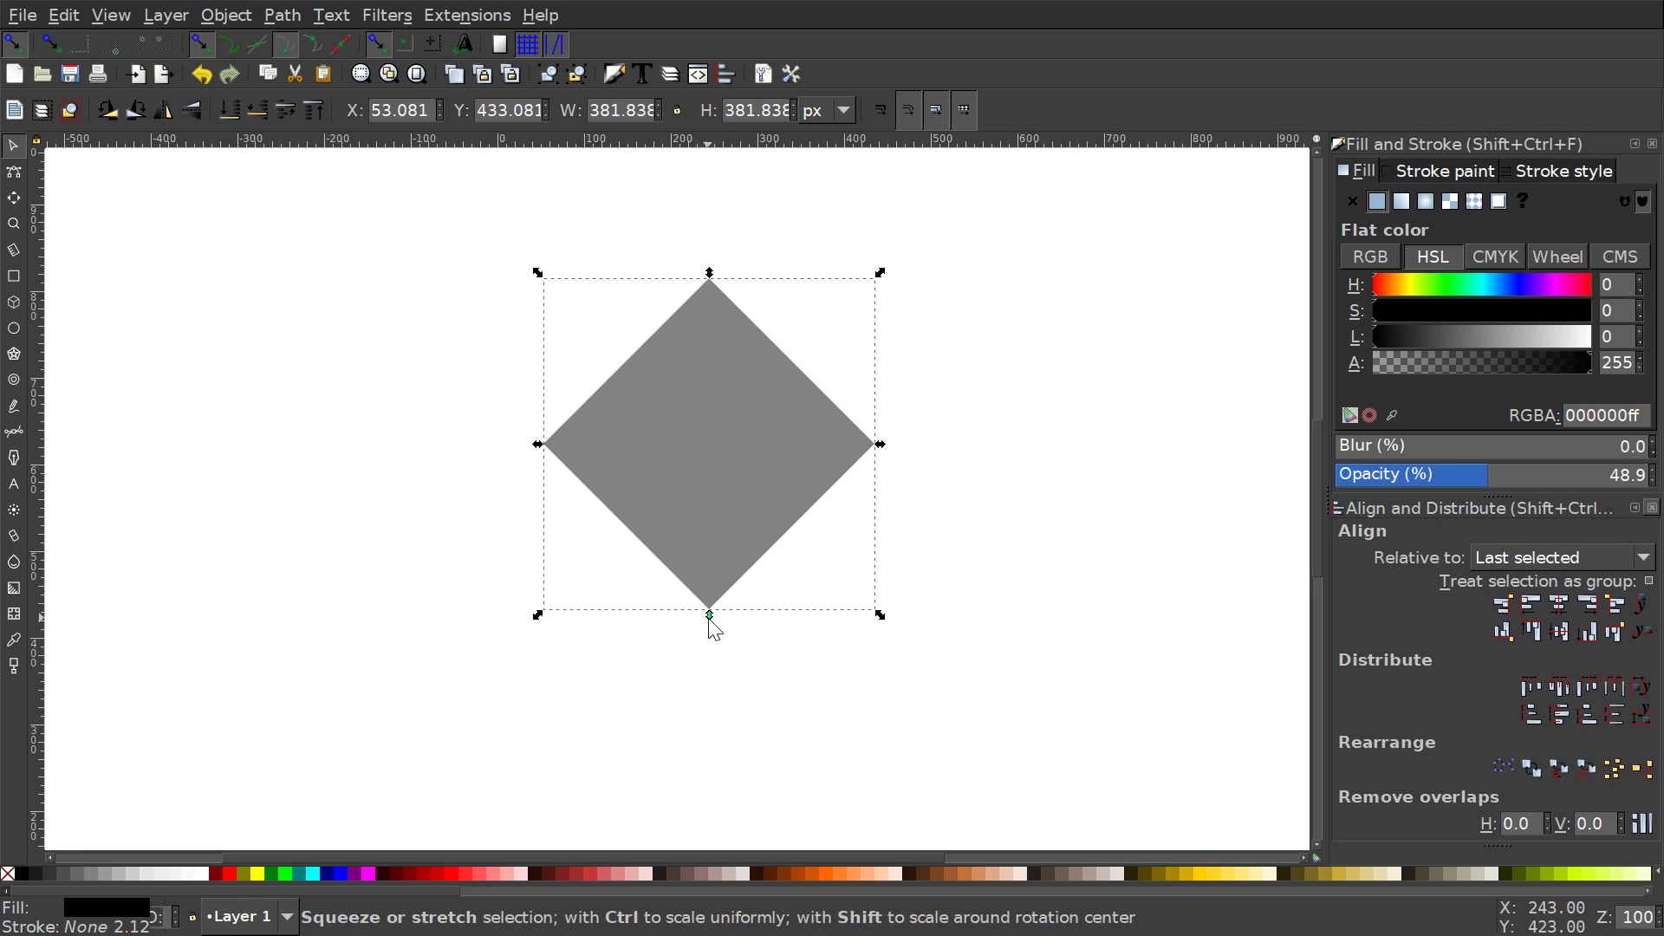
left_click_drag(712, 619, 799, 450)
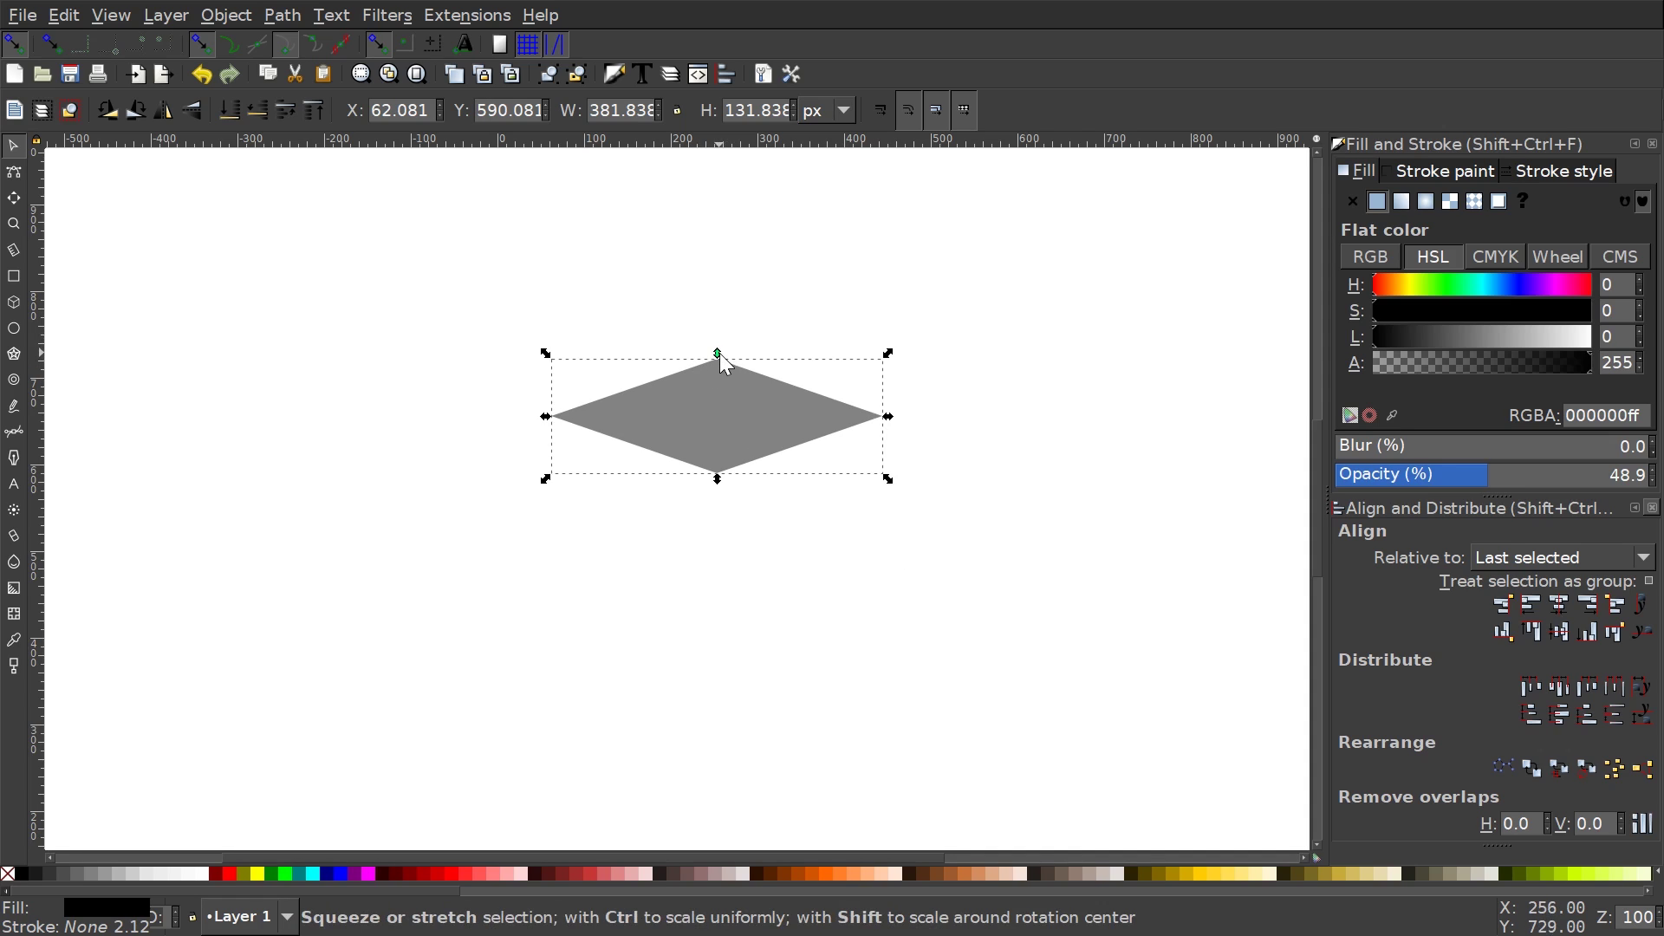
left_click_drag(720, 352, 723, 321)
left_click_drag(737, 395, 741, 414)
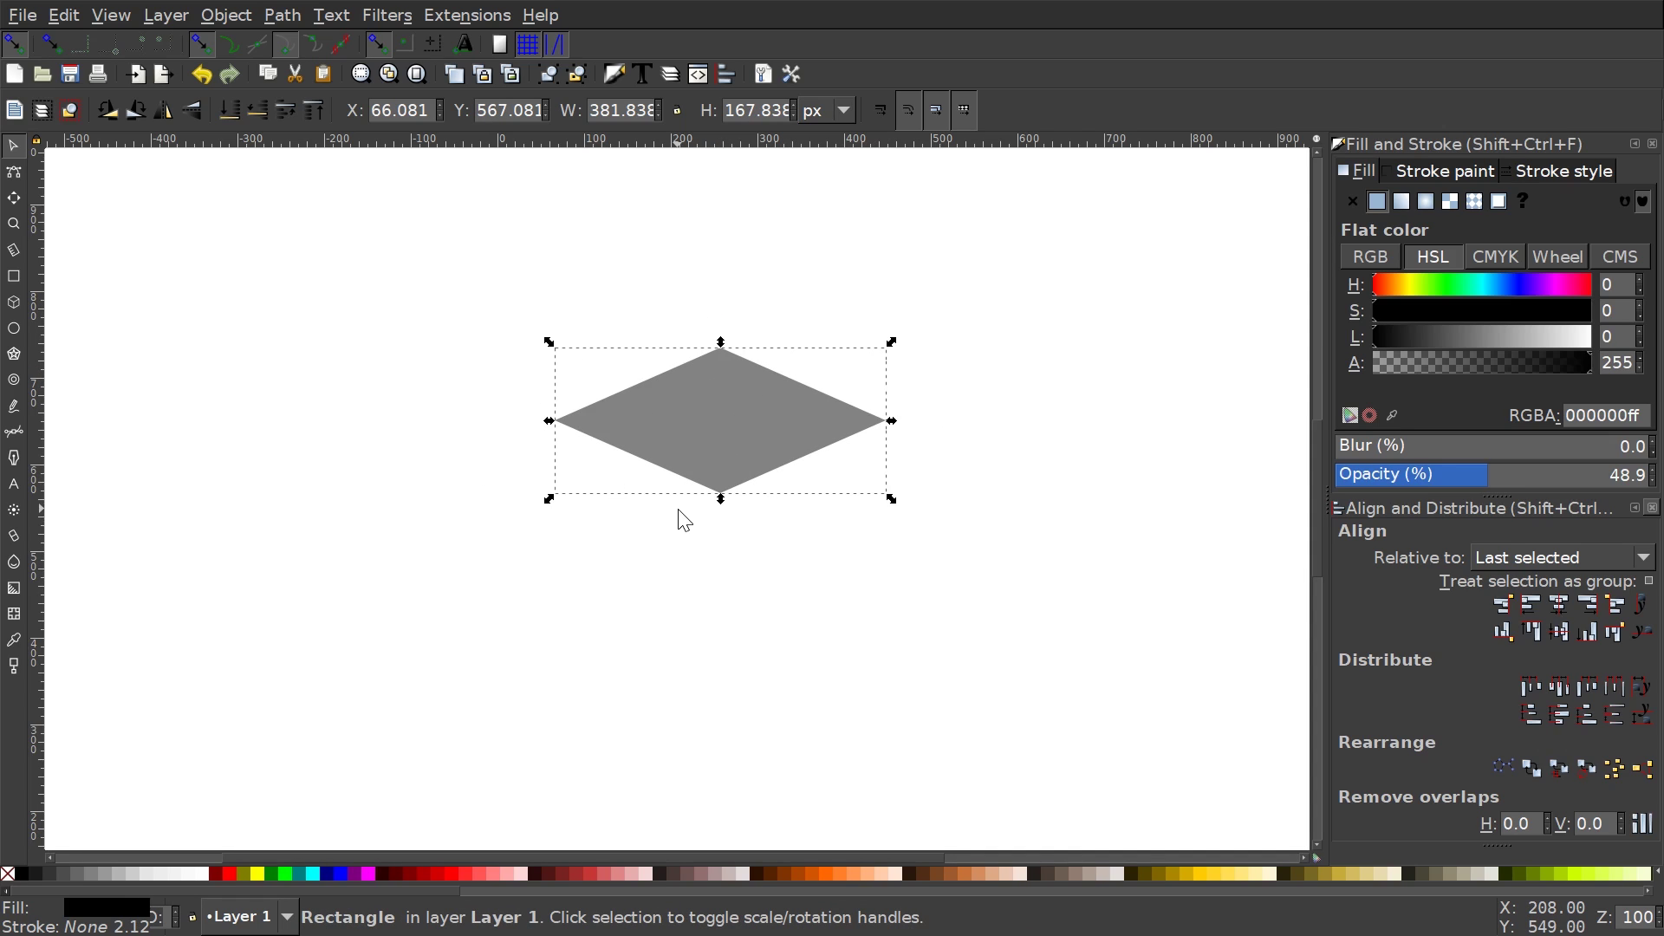
- Cut a centred diamond hole about 226 × 99 px out of the diamond, using a scaled-down duplicate and Difference
key("ctrl+d")
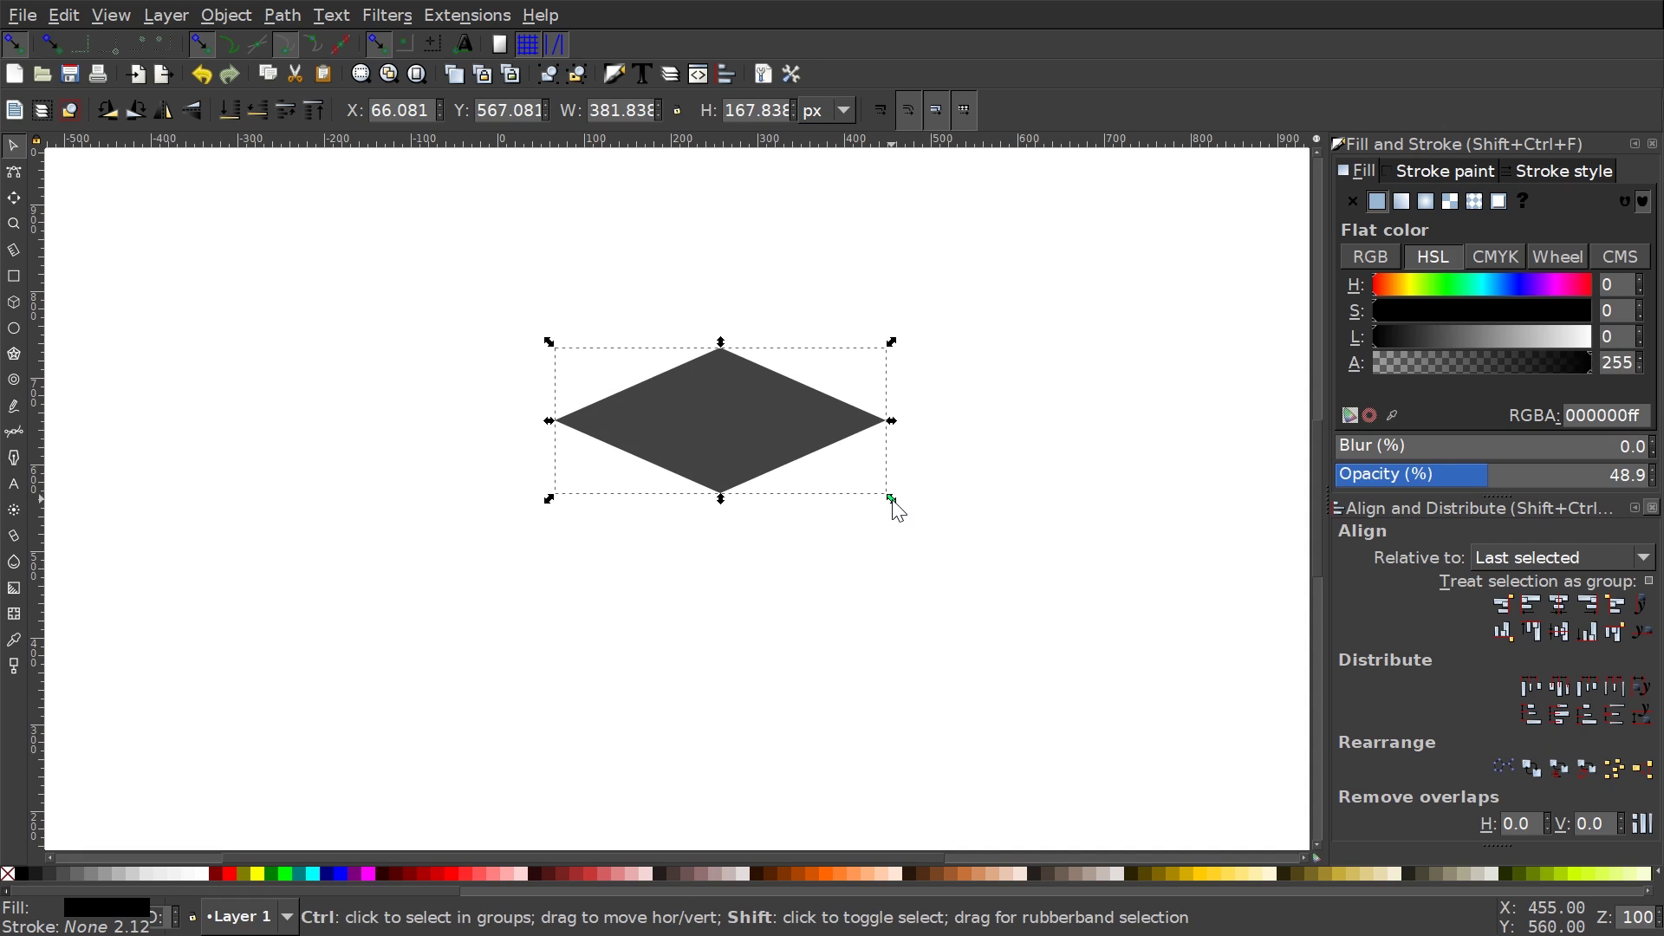
left_click_drag(886, 498, 824, 482)
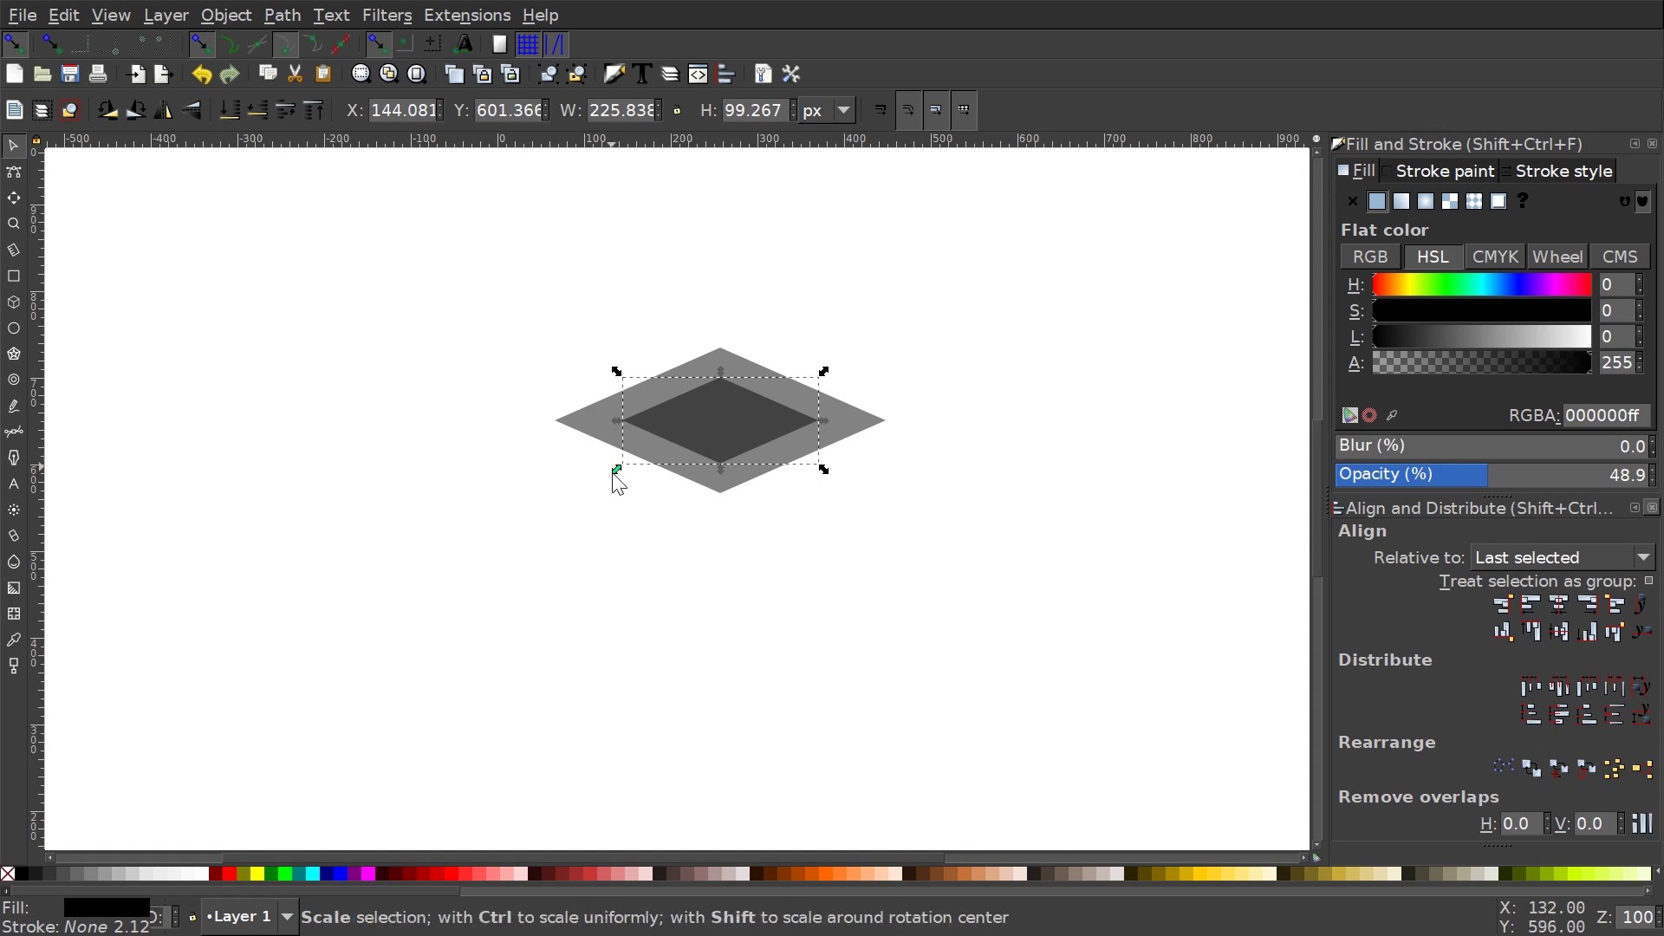
left_click_drag(1096, 626, 241, 254)
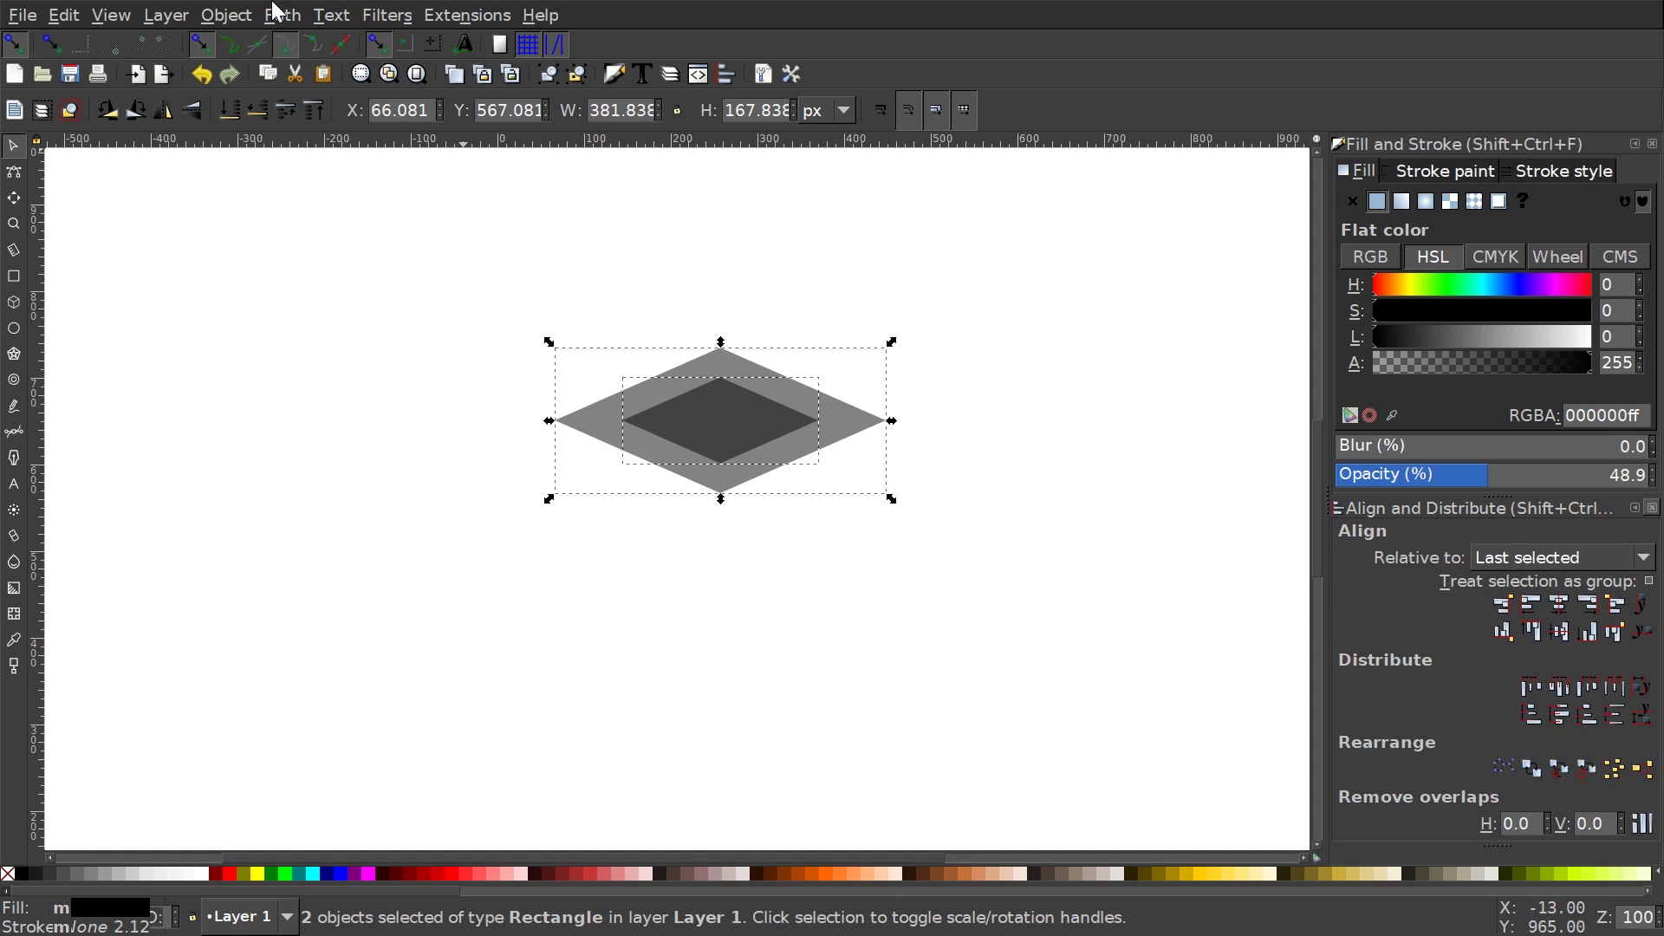
left_click(295, 23)
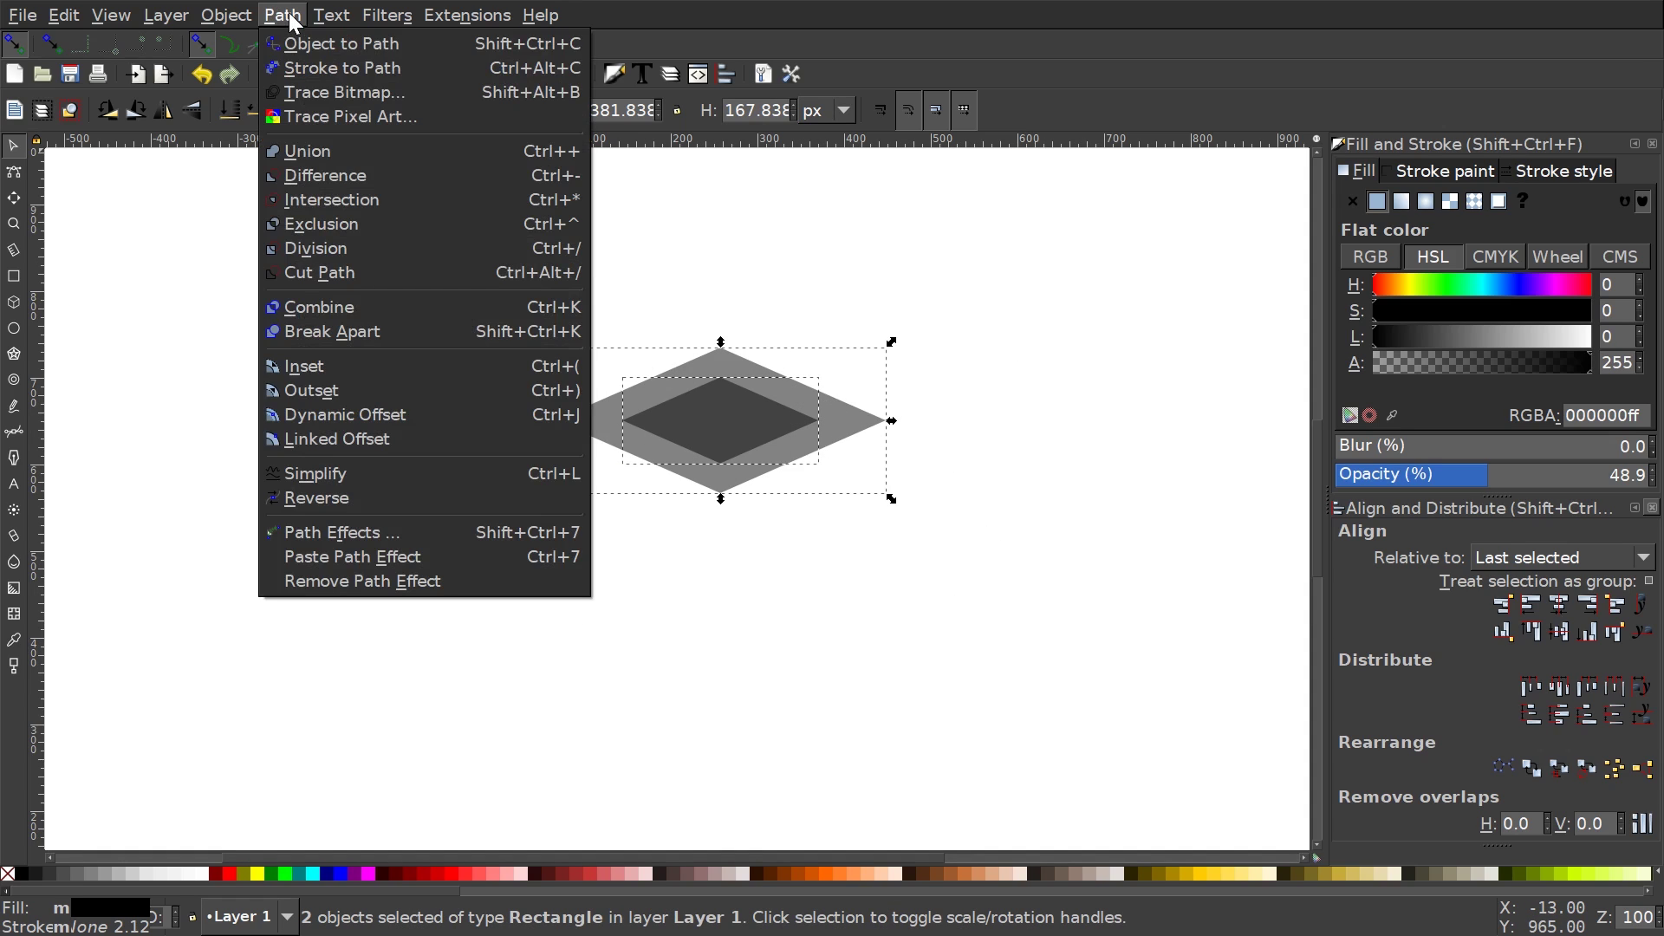
left_click(379, 172)
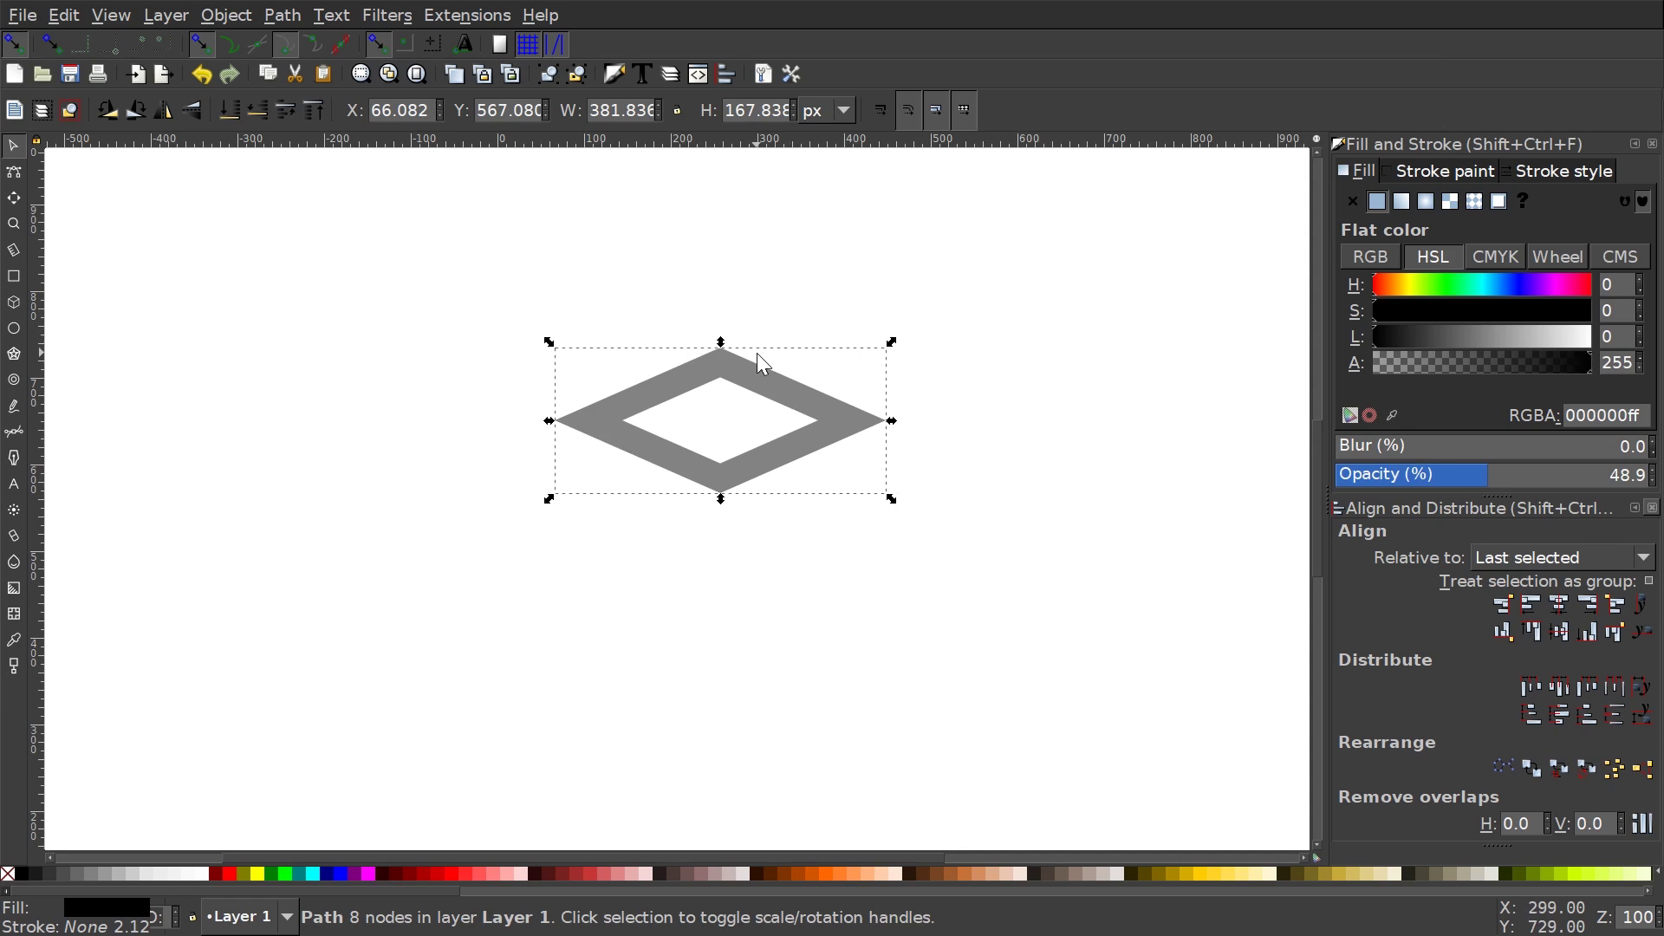
- Duplicate the diamond frame, fill the copy with red (ff0000) and move it straight down by about 34 px
key("ctrl+d")
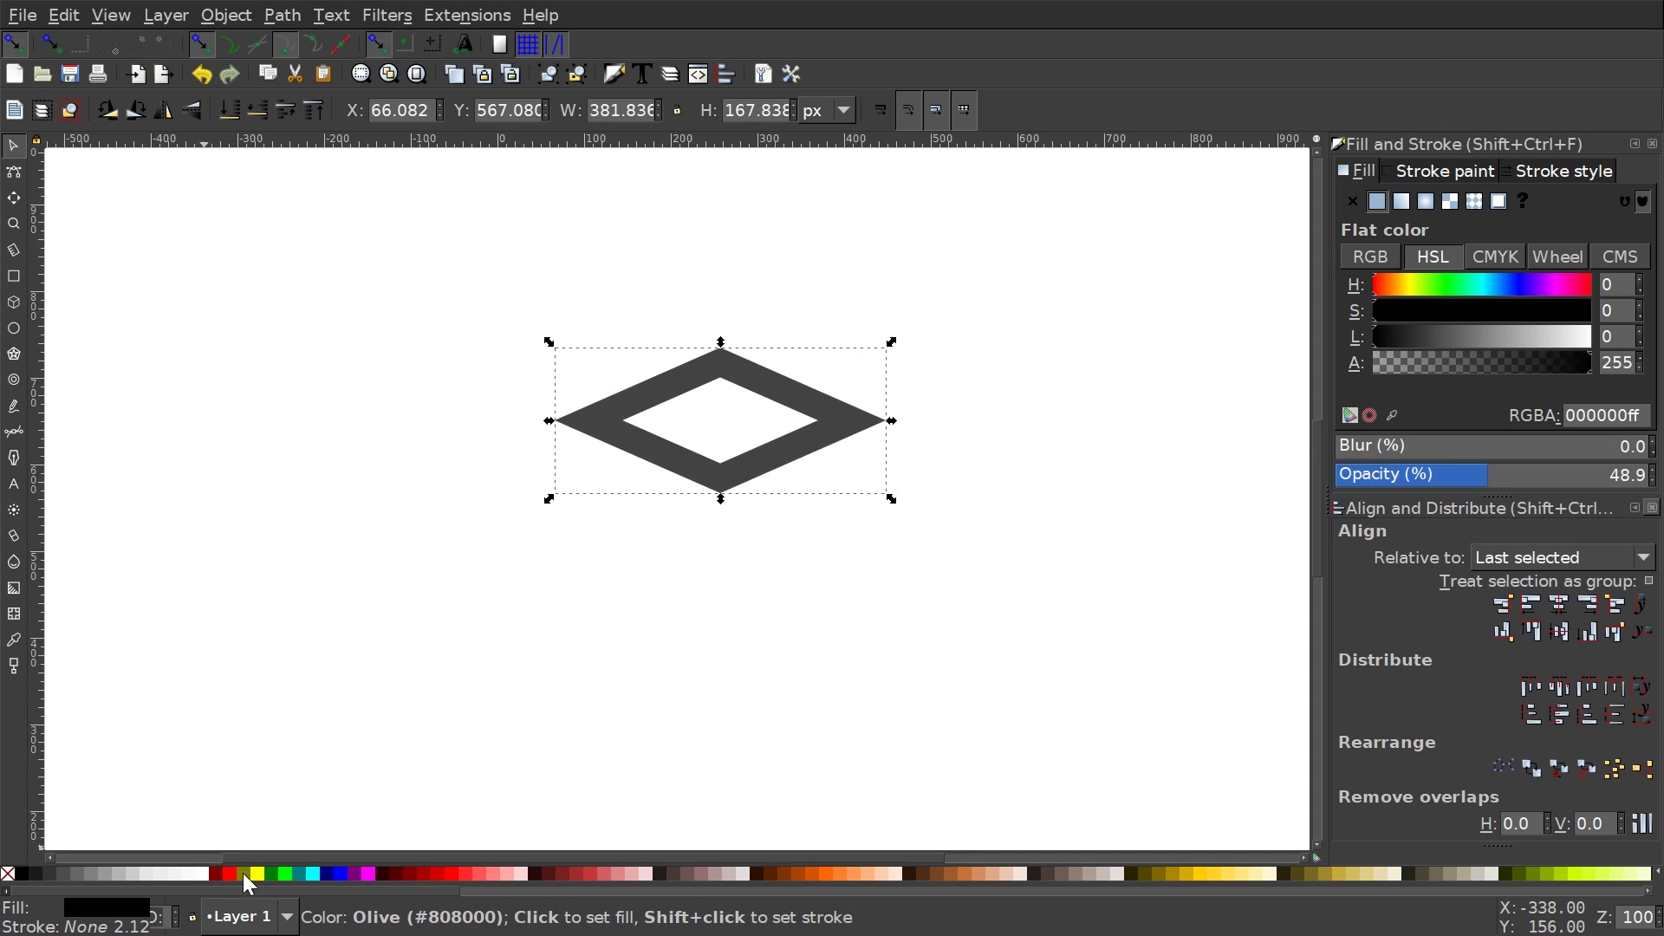
left_click(229, 873)
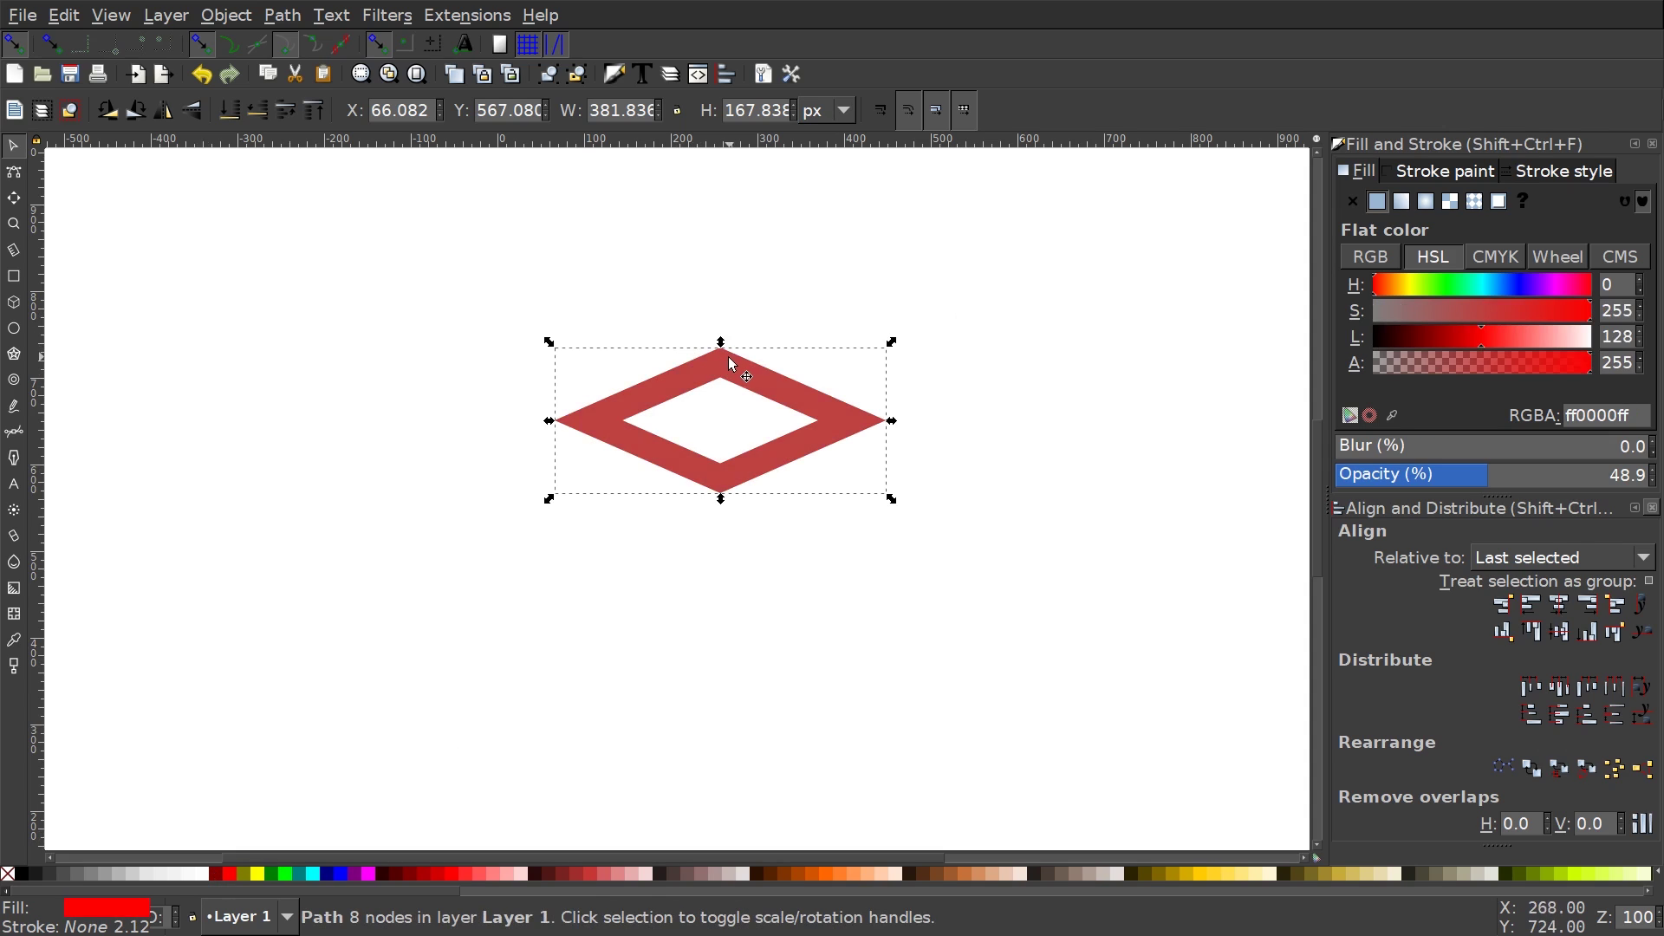
mouse_move(730, 364)
left_mouse_down()
mouse_move(732, 339)
mouse_move(732, 407)
mouse_move(735, 384)
left_mouse_up()
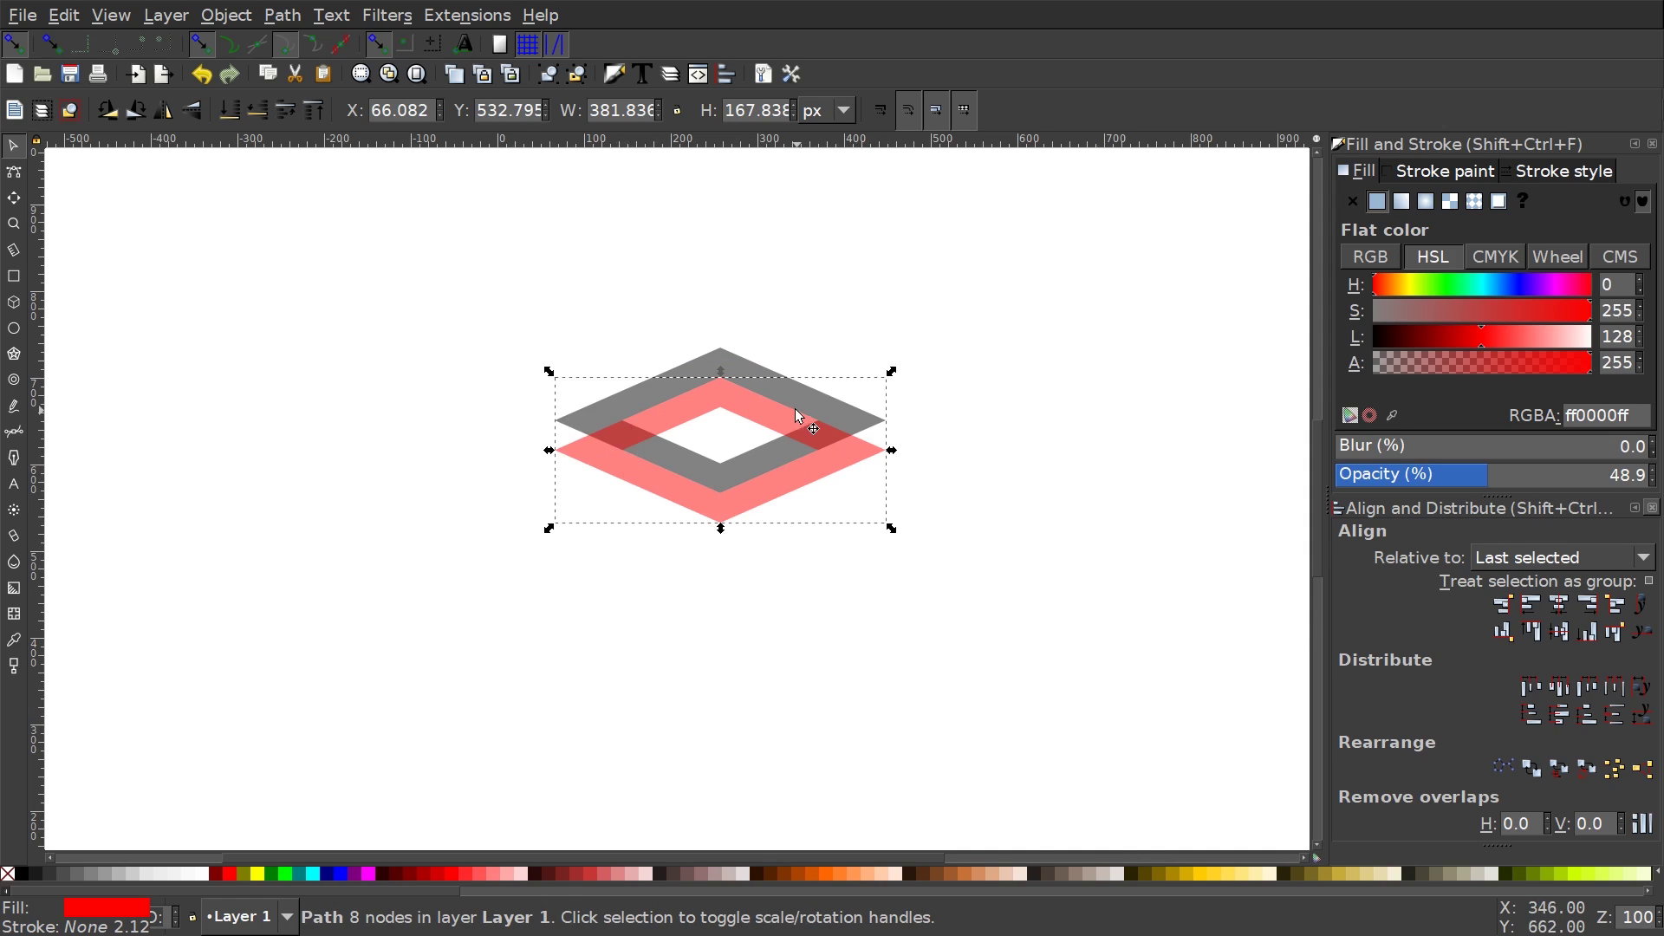
- Trace the right half of the red diamond frame as a closed straight-sided path of six nodes, about 191 × 168 px
left_click(13, 431)
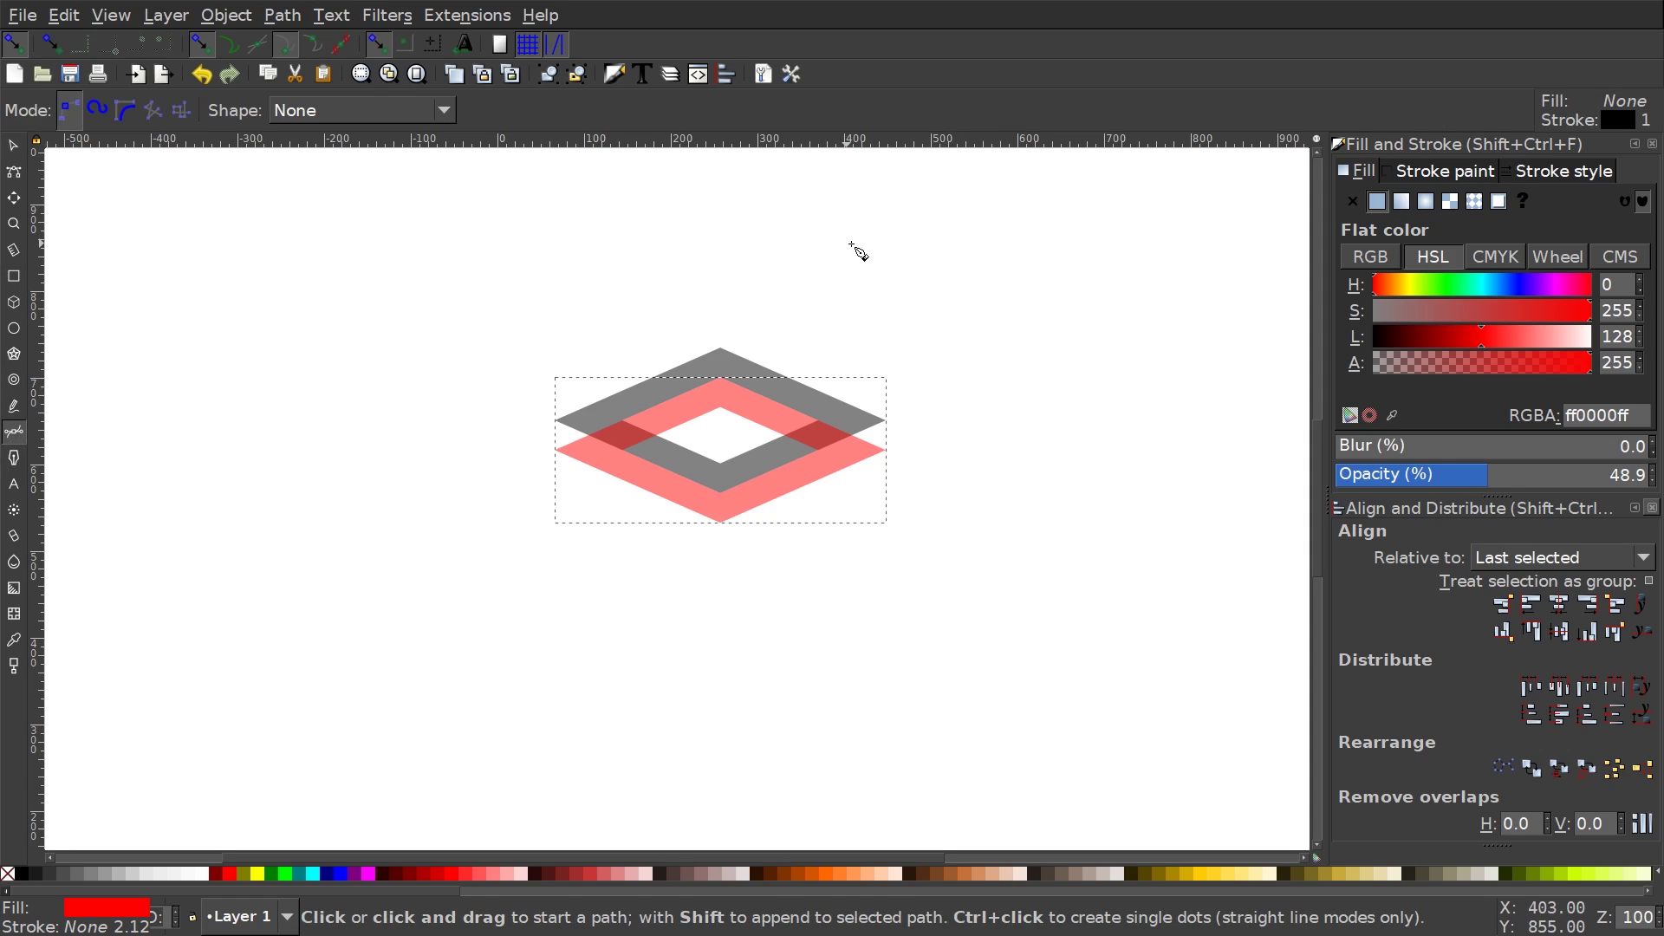
left_click(722, 525)
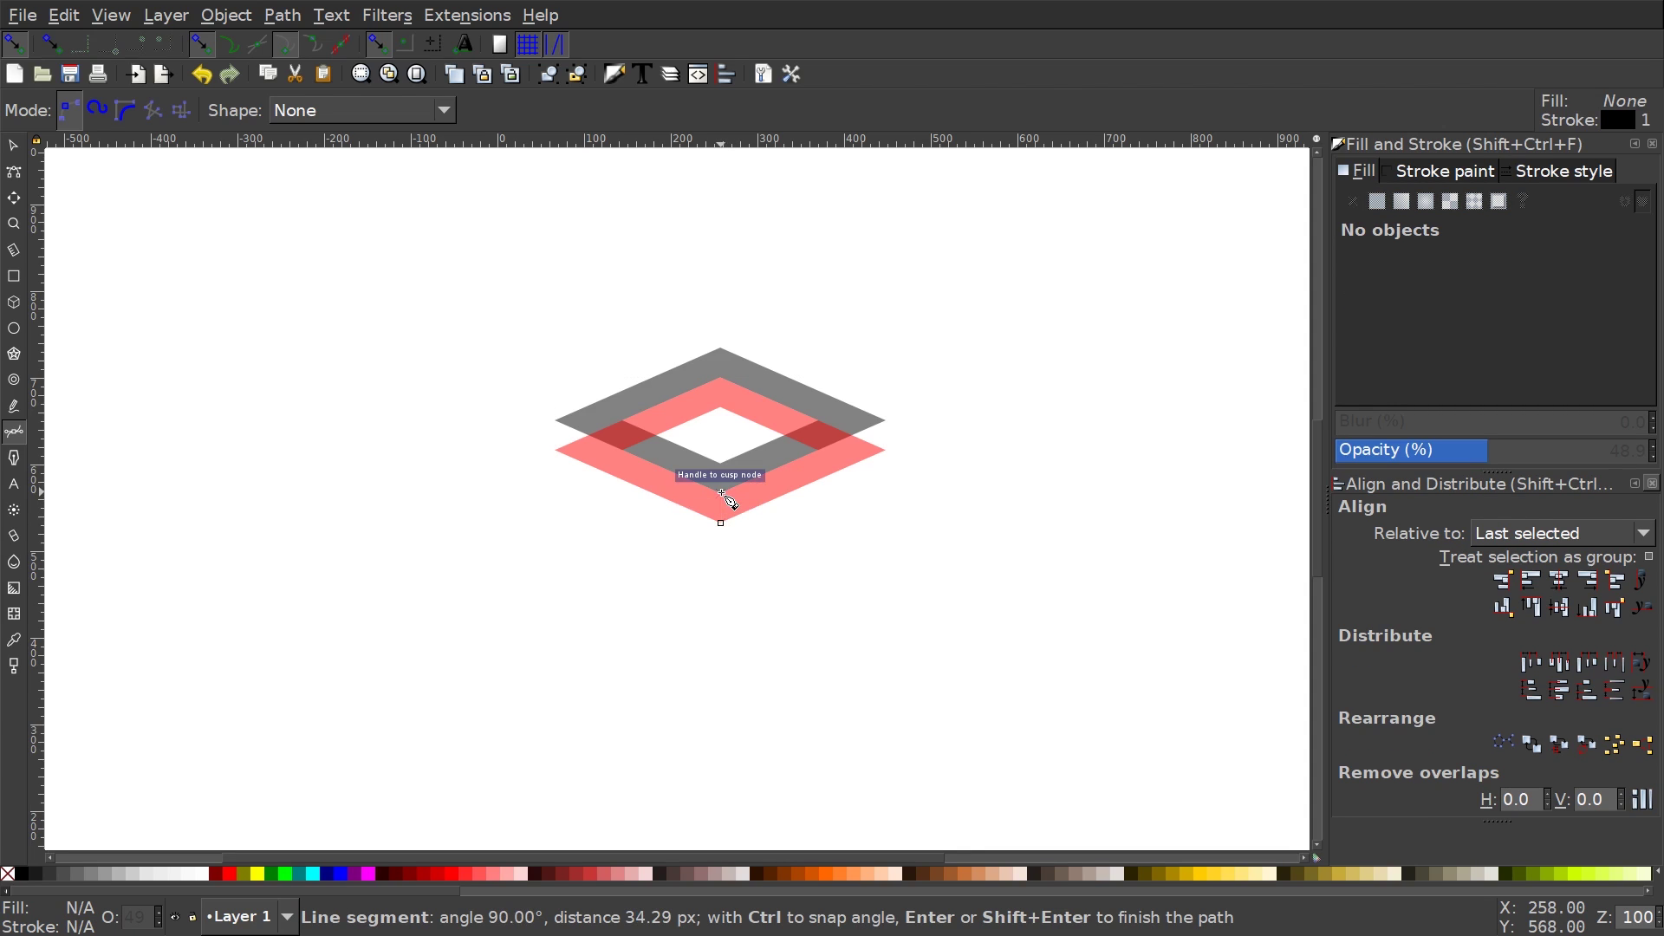
left_click(723, 495)
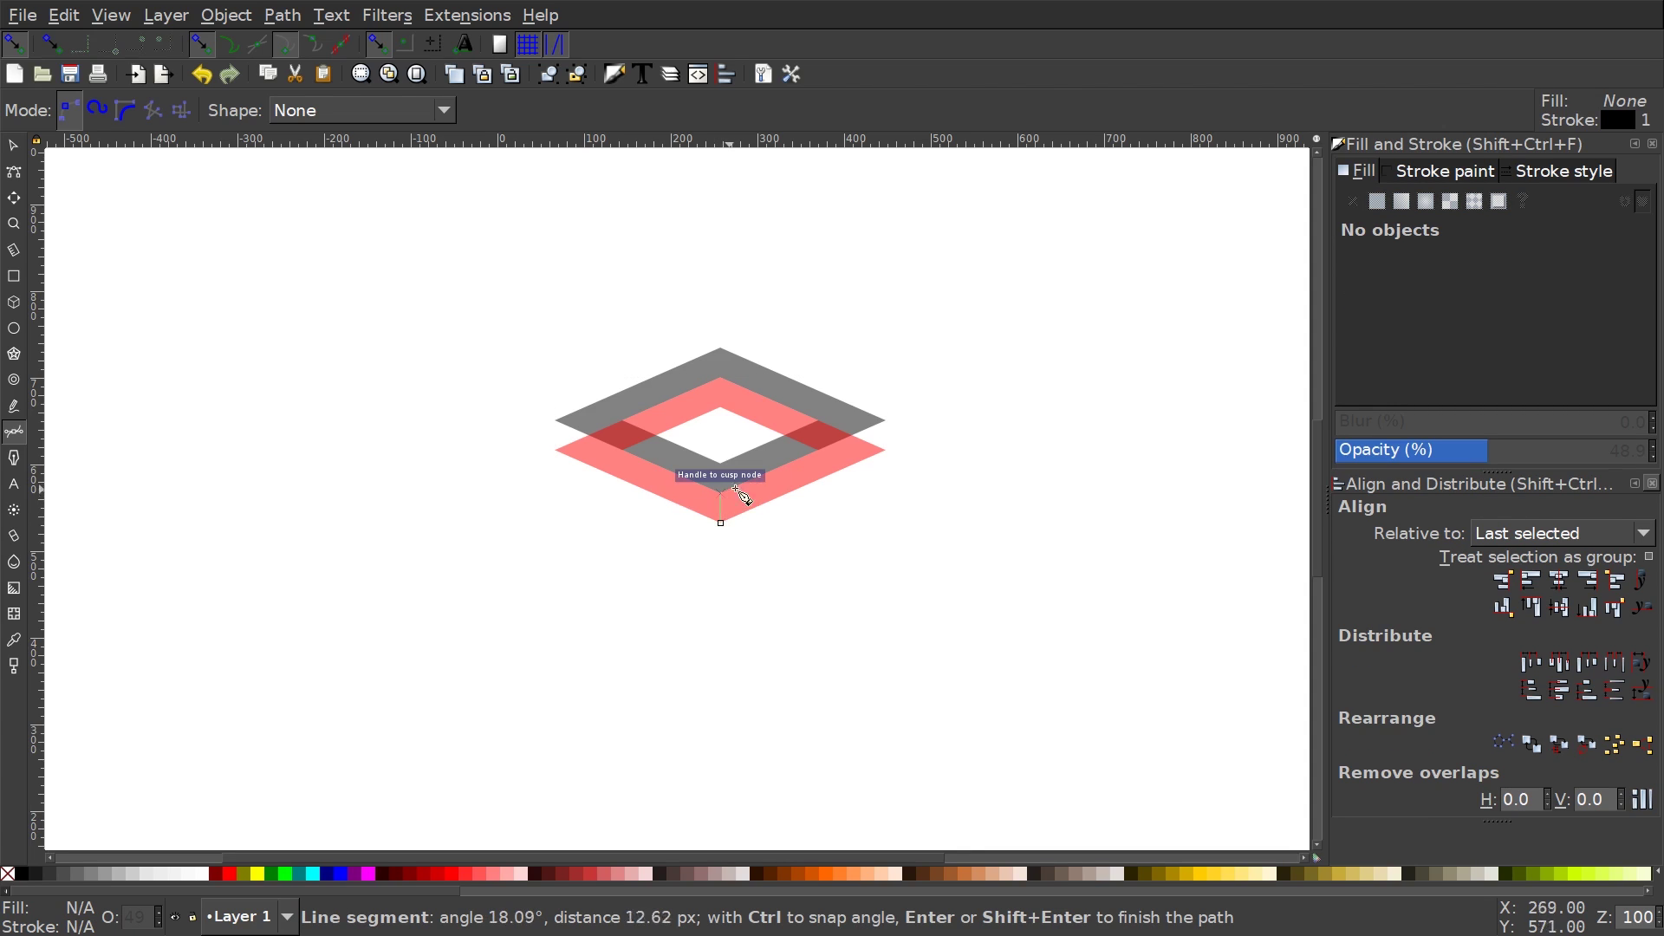
left_click(824, 450)
left_click(723, 409)
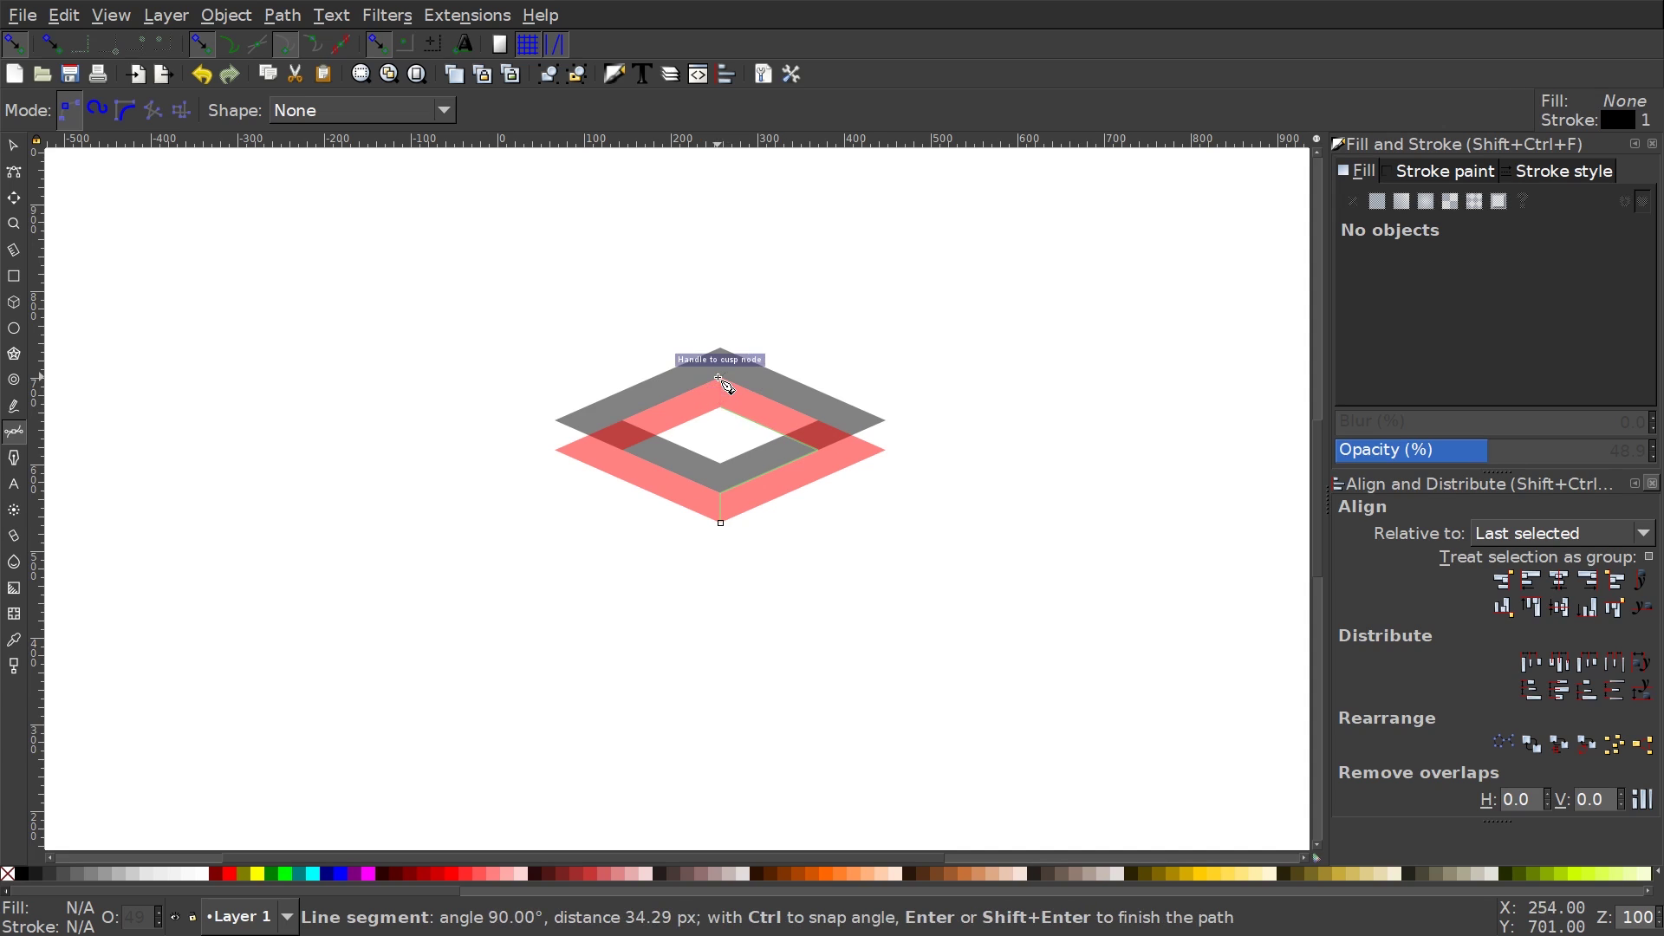
left_click(727, 385)
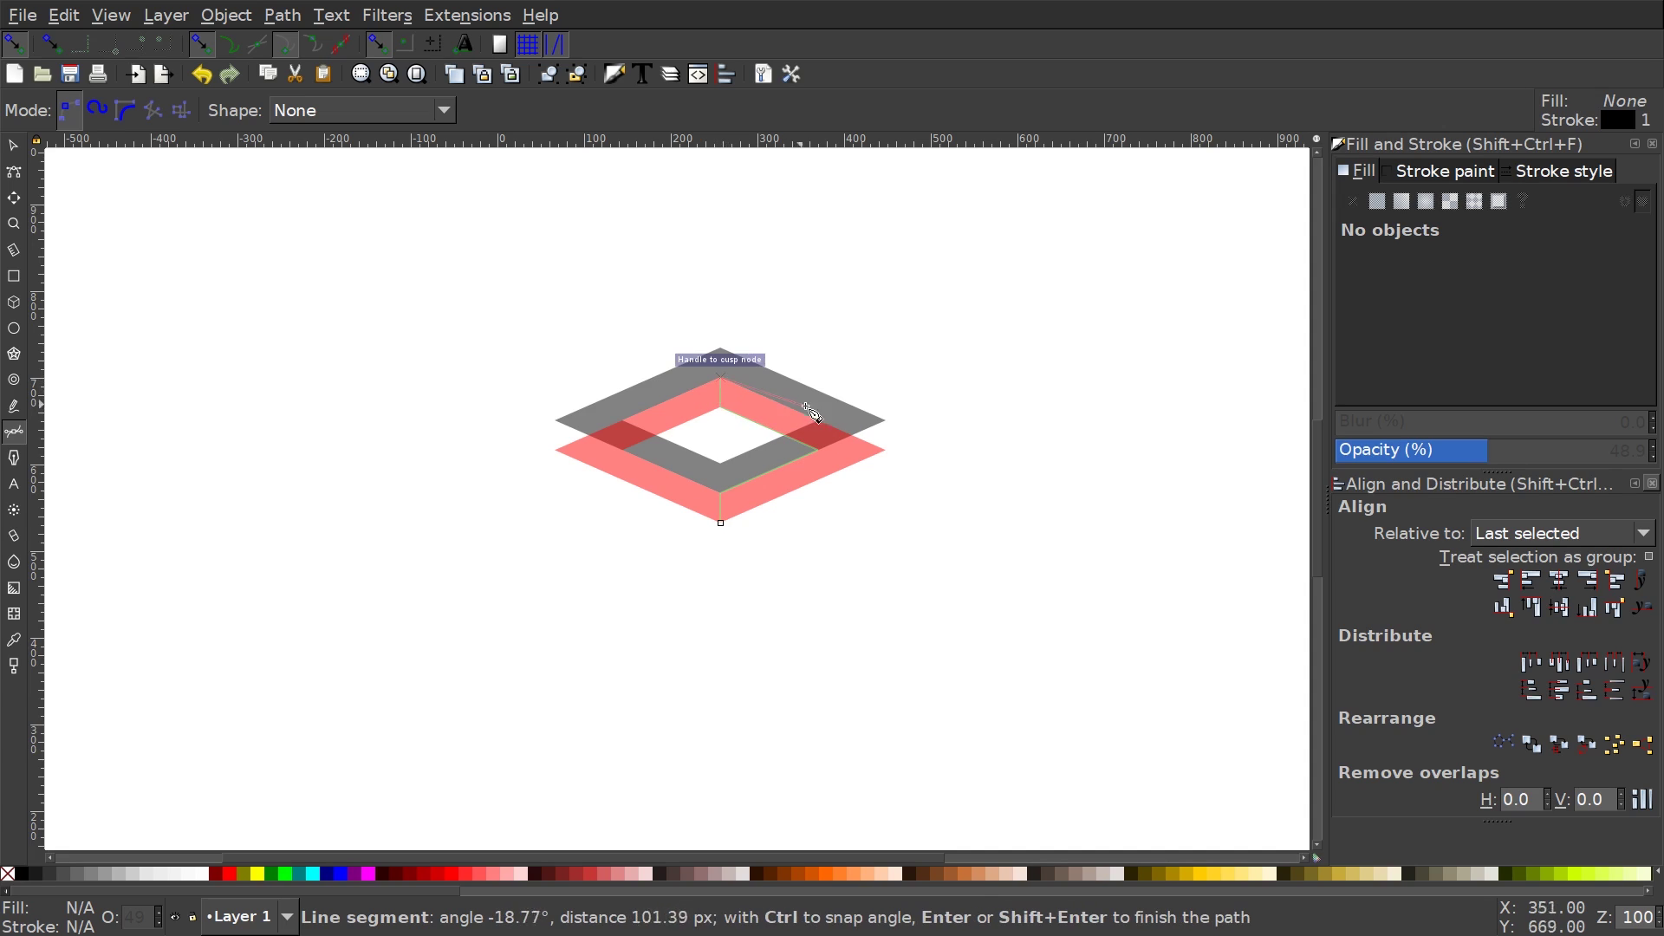
left_click(886, 451)
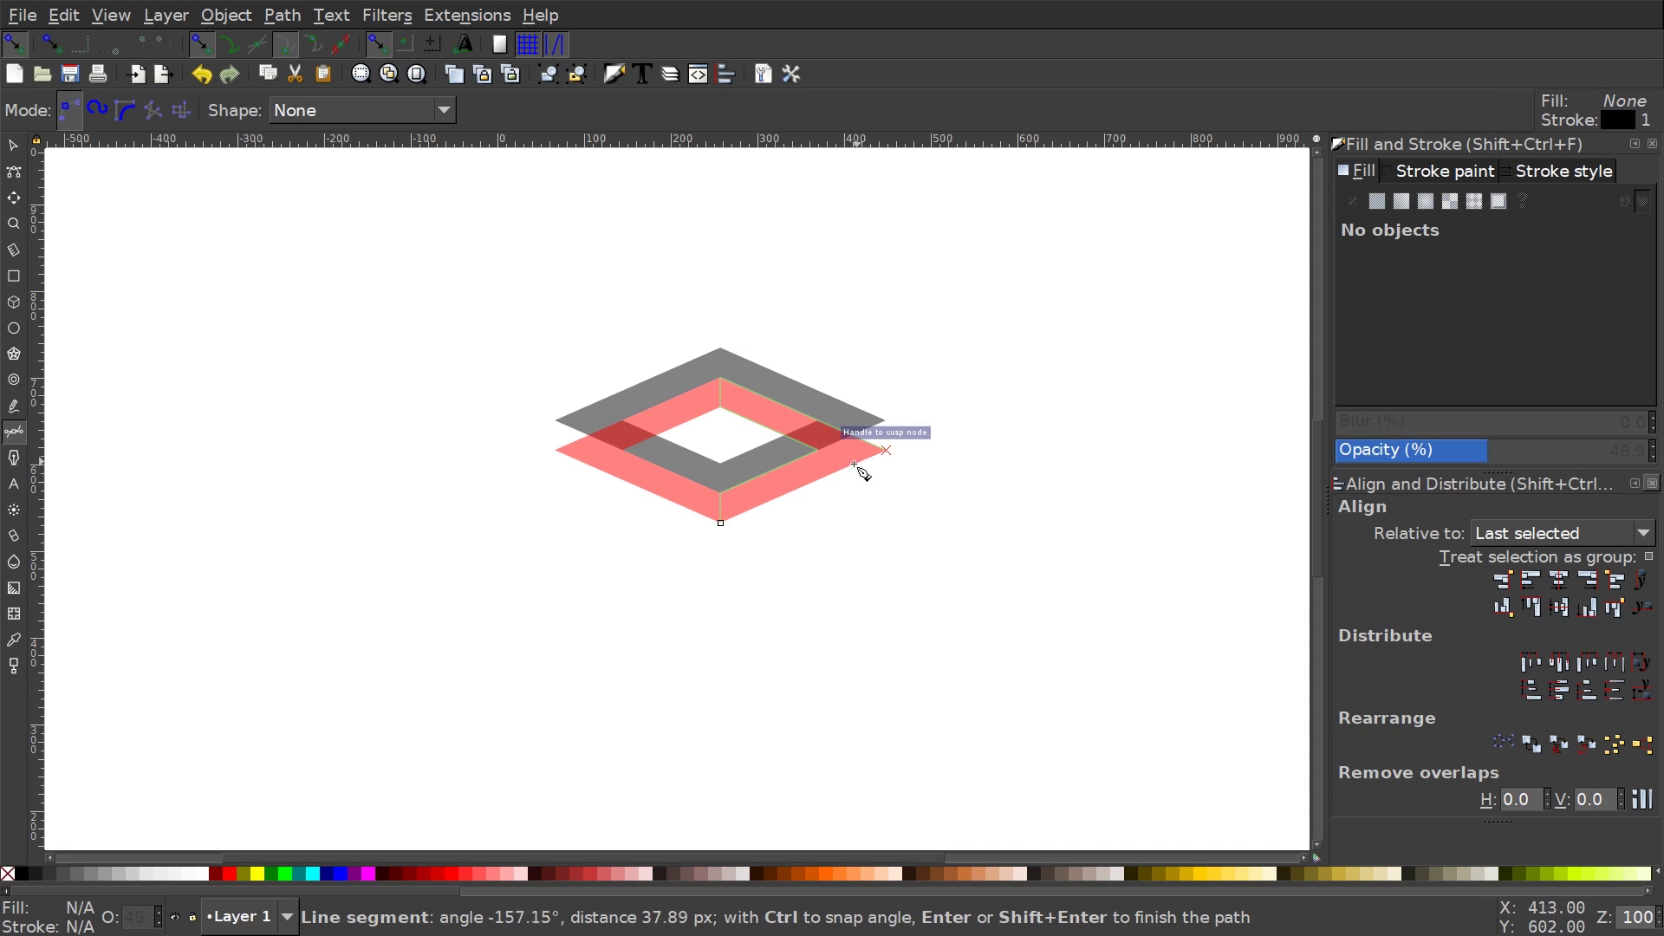
left_click(723, 524)
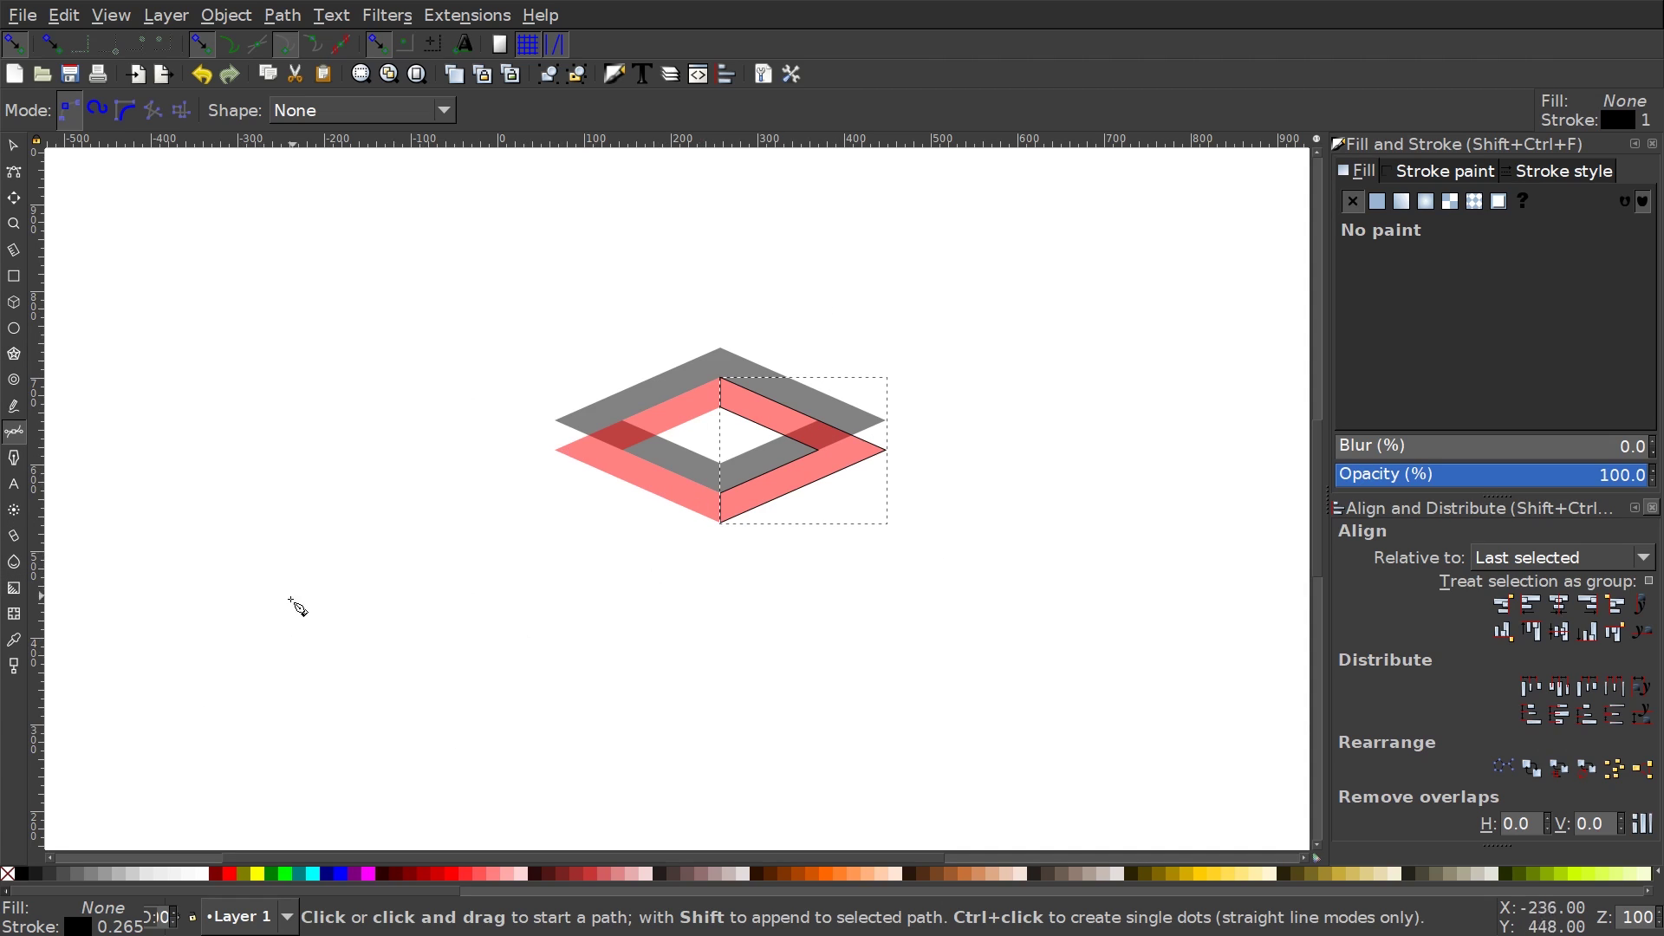
- Fill the traced half frame with green (00ff00), remove its stroke and lower its opacity to about 48%
left_click(278, 874)
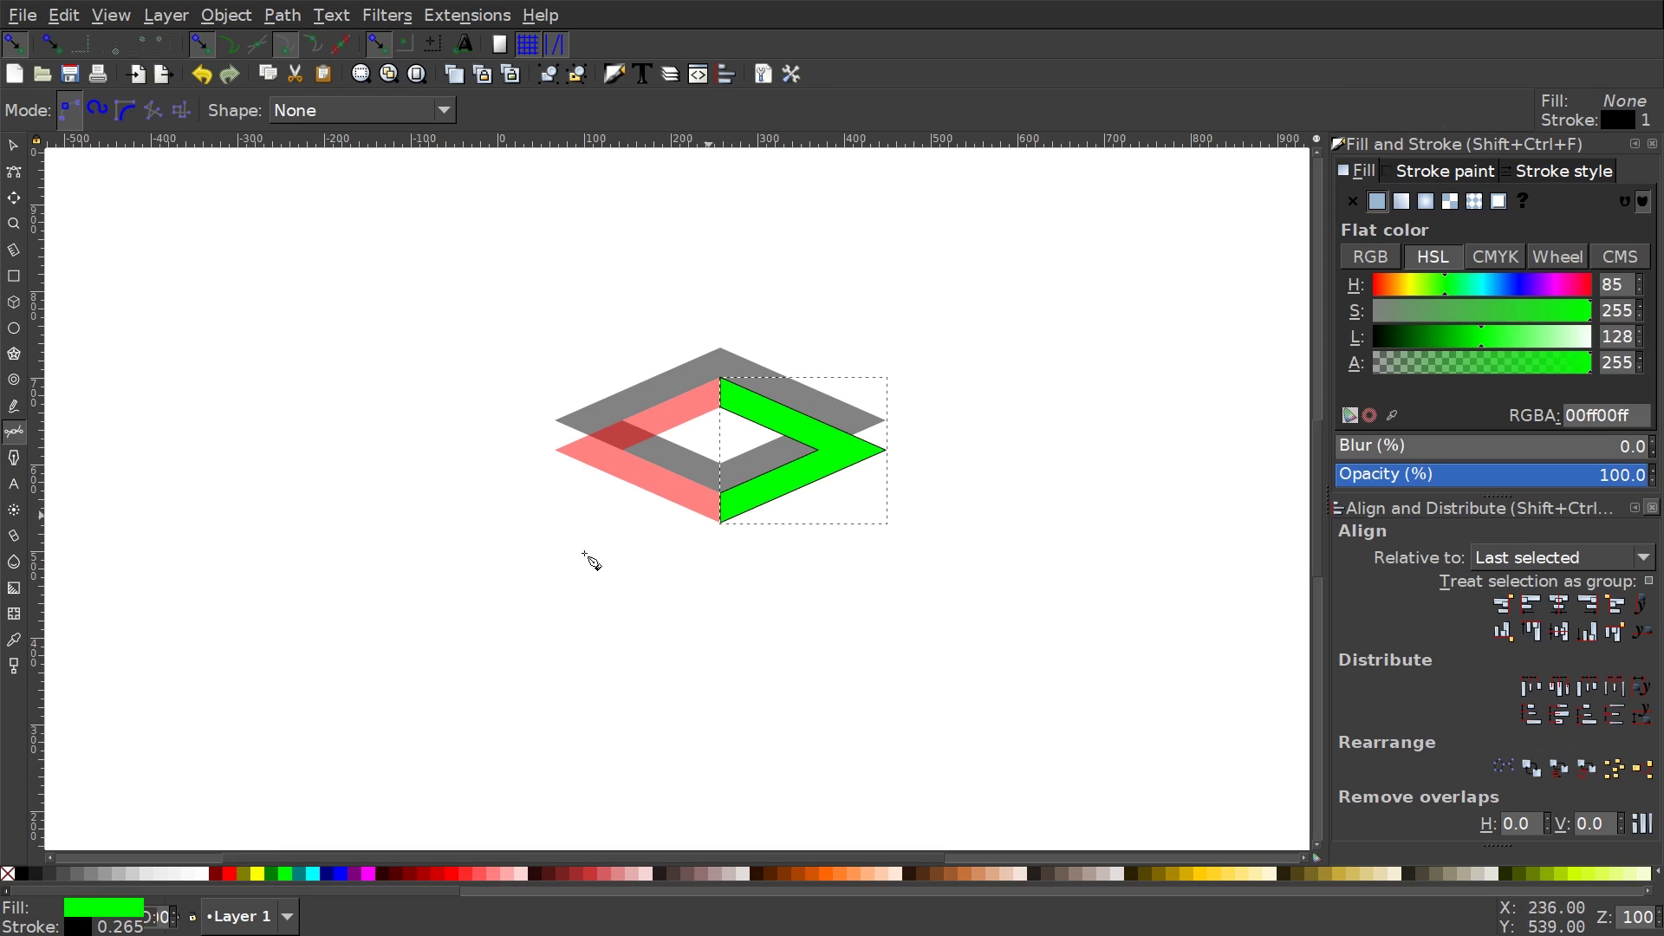
left_click(7, 875, "shift")
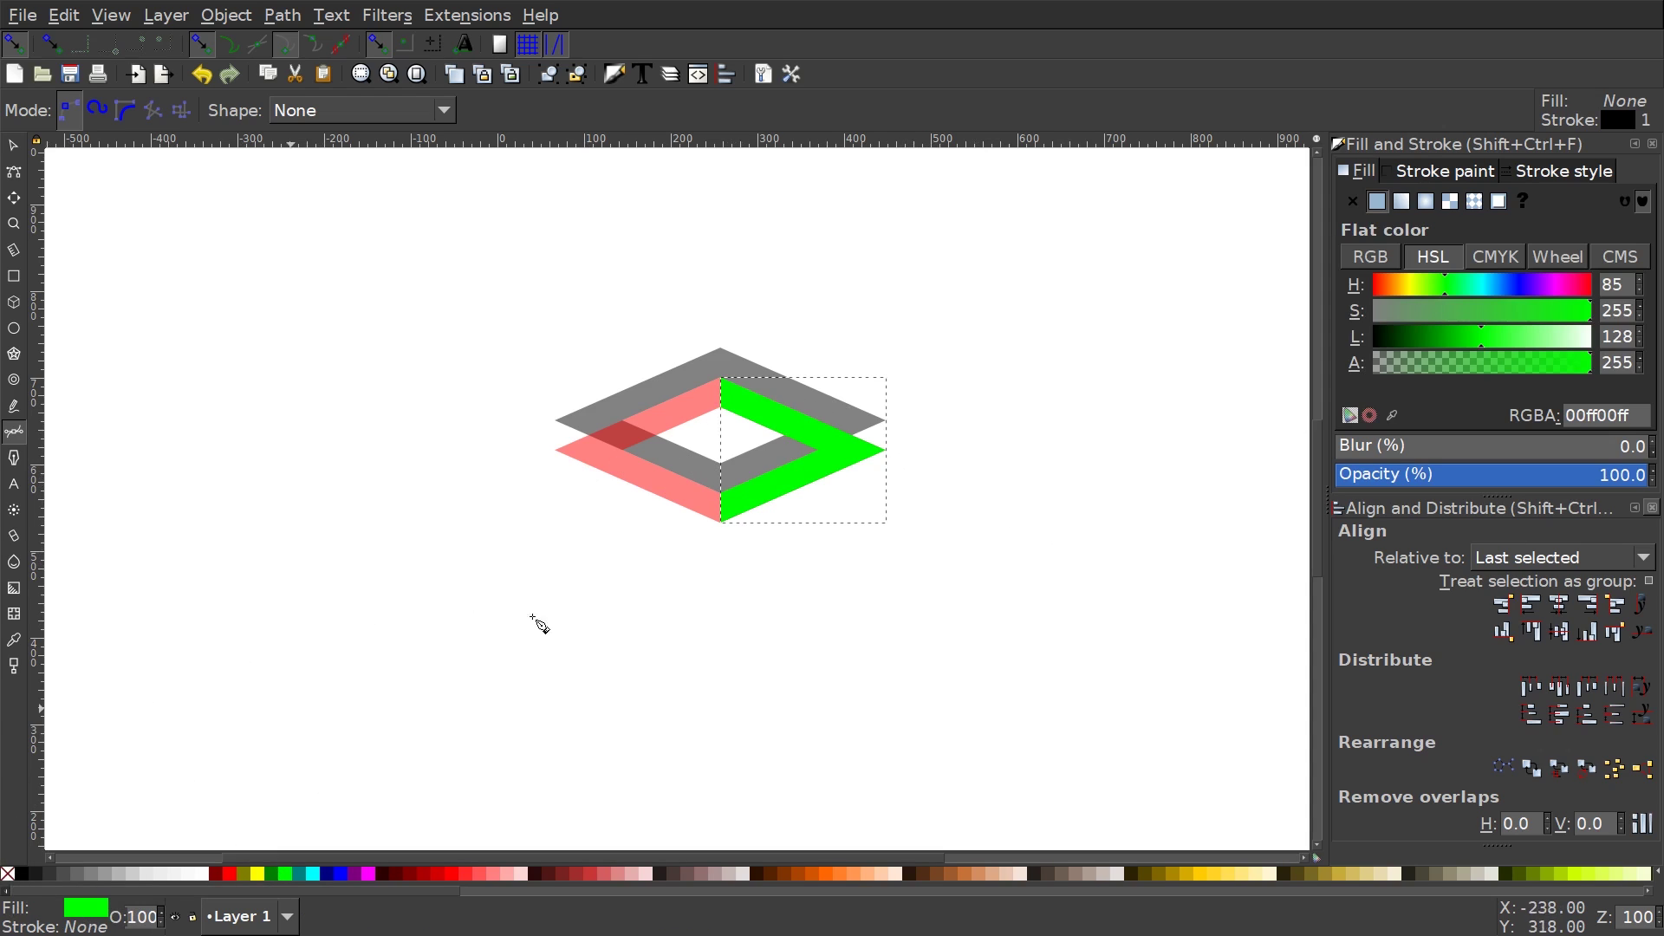
left_click_drag(1492, 478, 1479, 475)
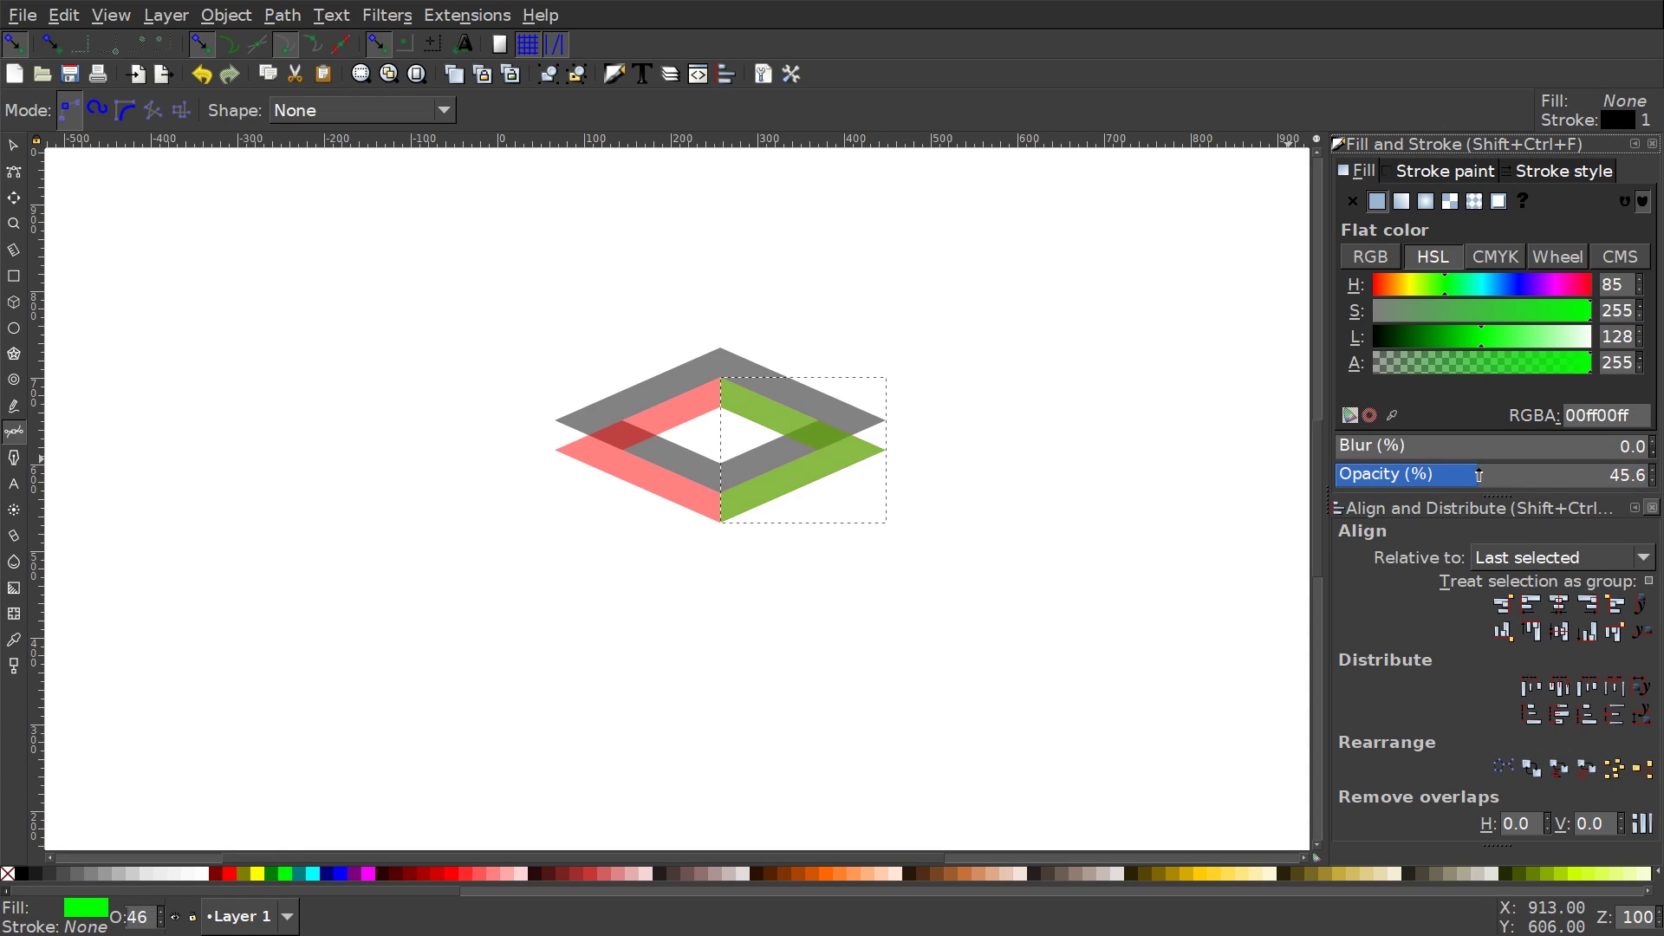
- Duplicate the green half frame and cut the copy out of the grey frame with the Difference operation
left_click(13, 144)
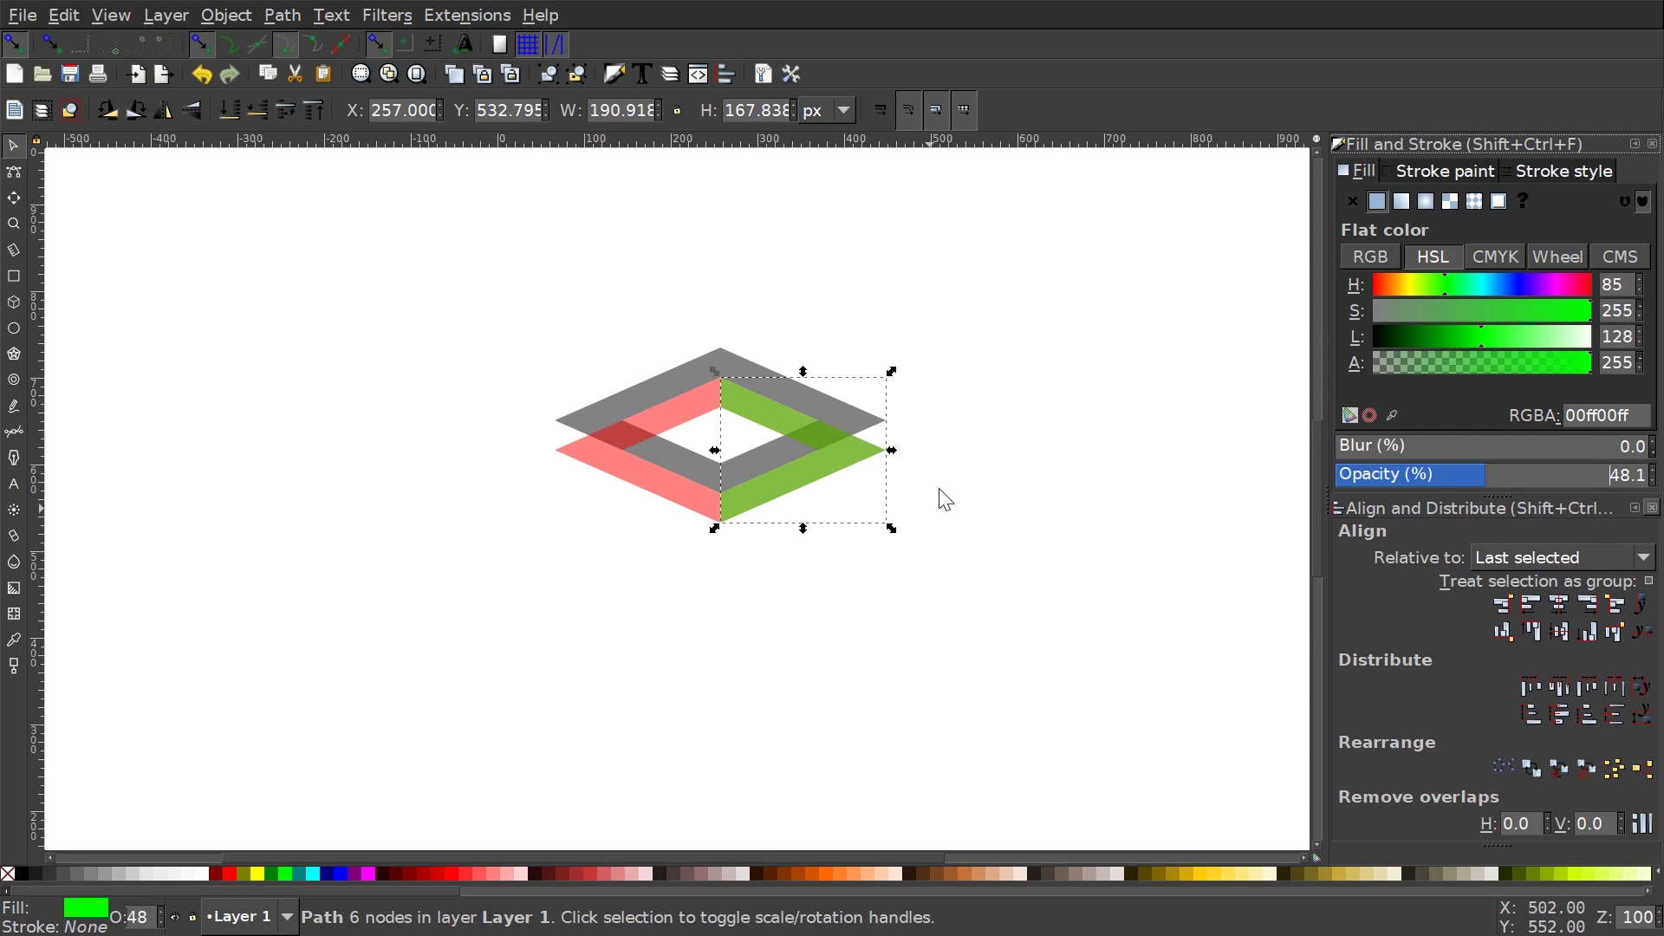
key("Return")
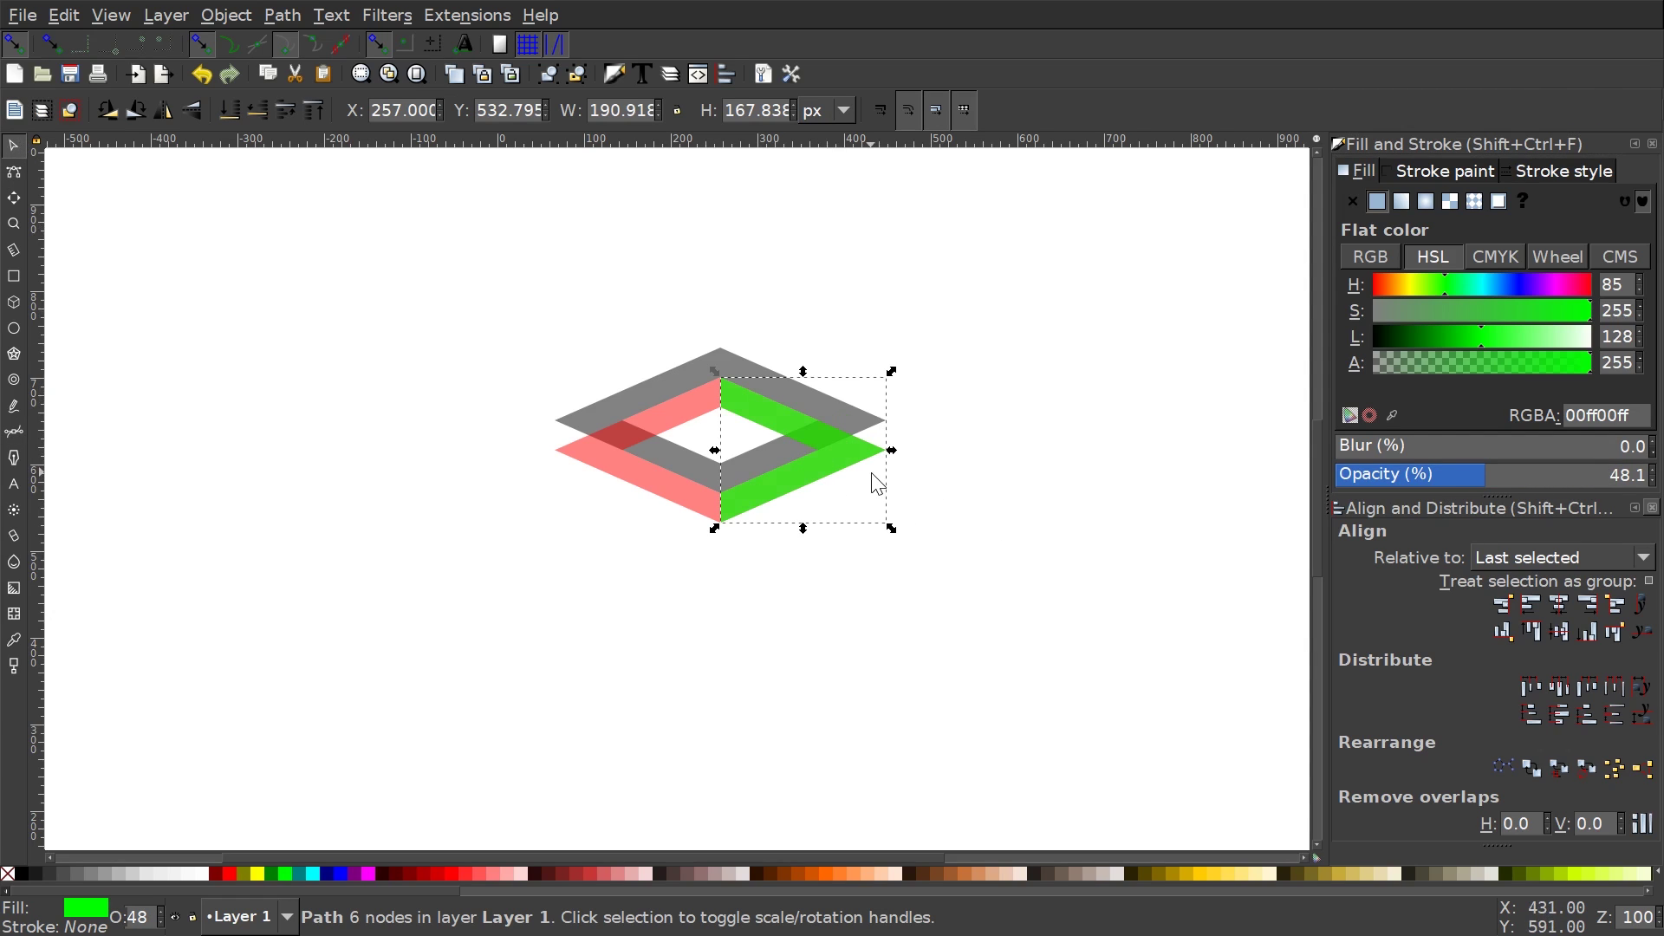
left_click(863, 421, "shift")
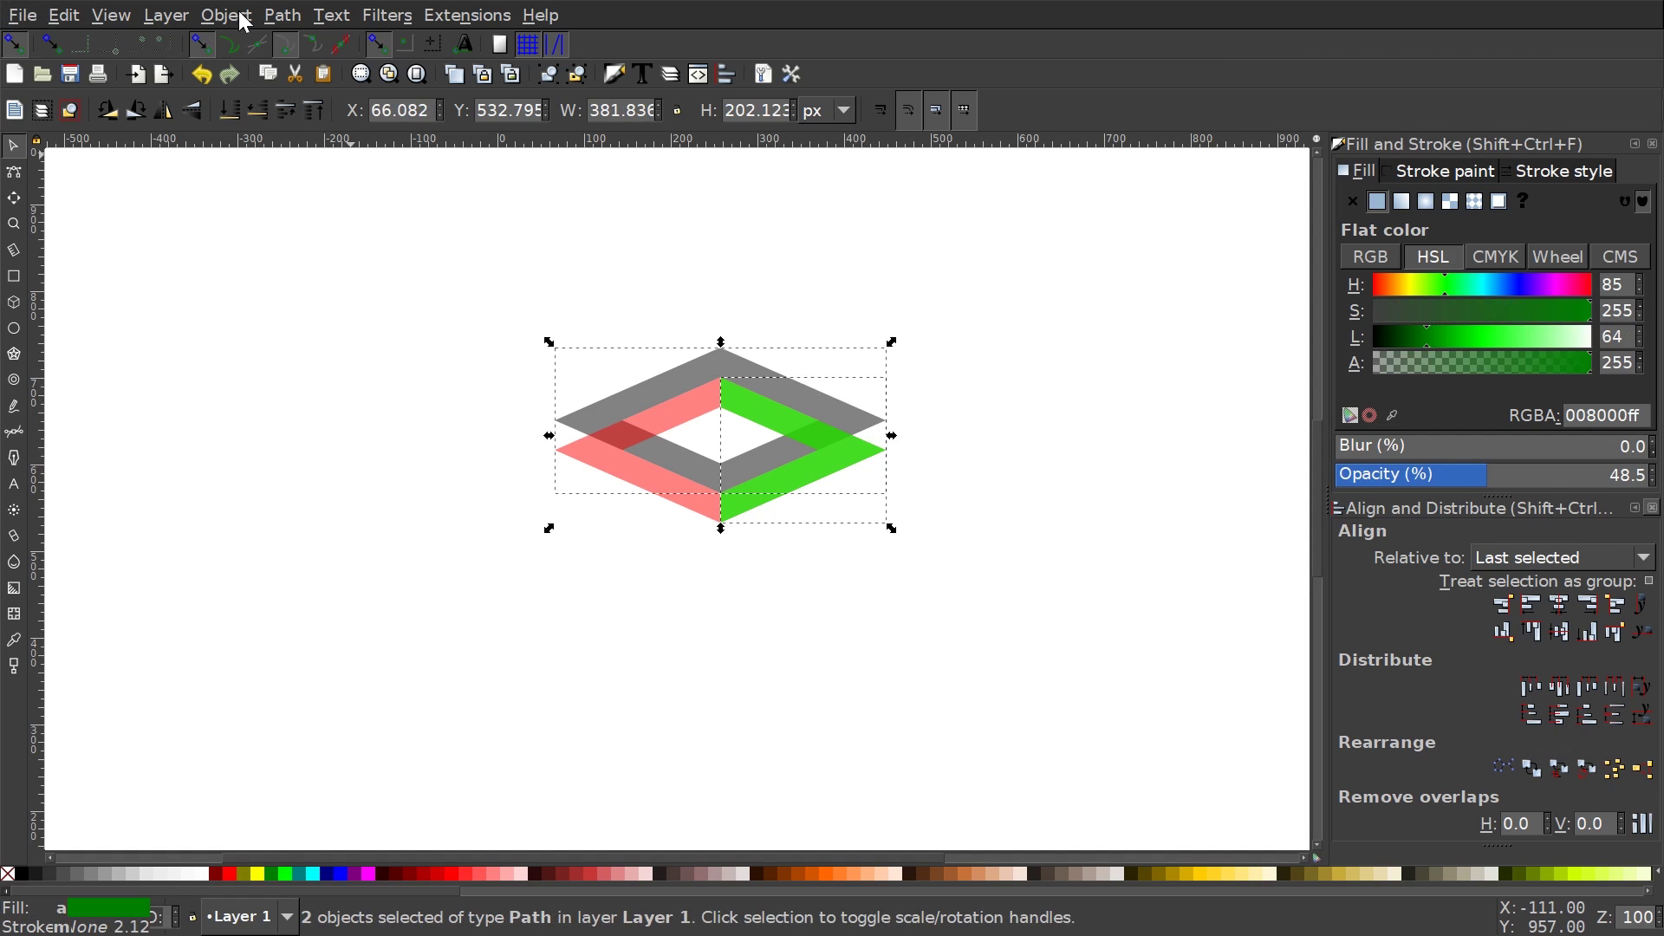
left_click(284, 16)
left_click(344, 178)
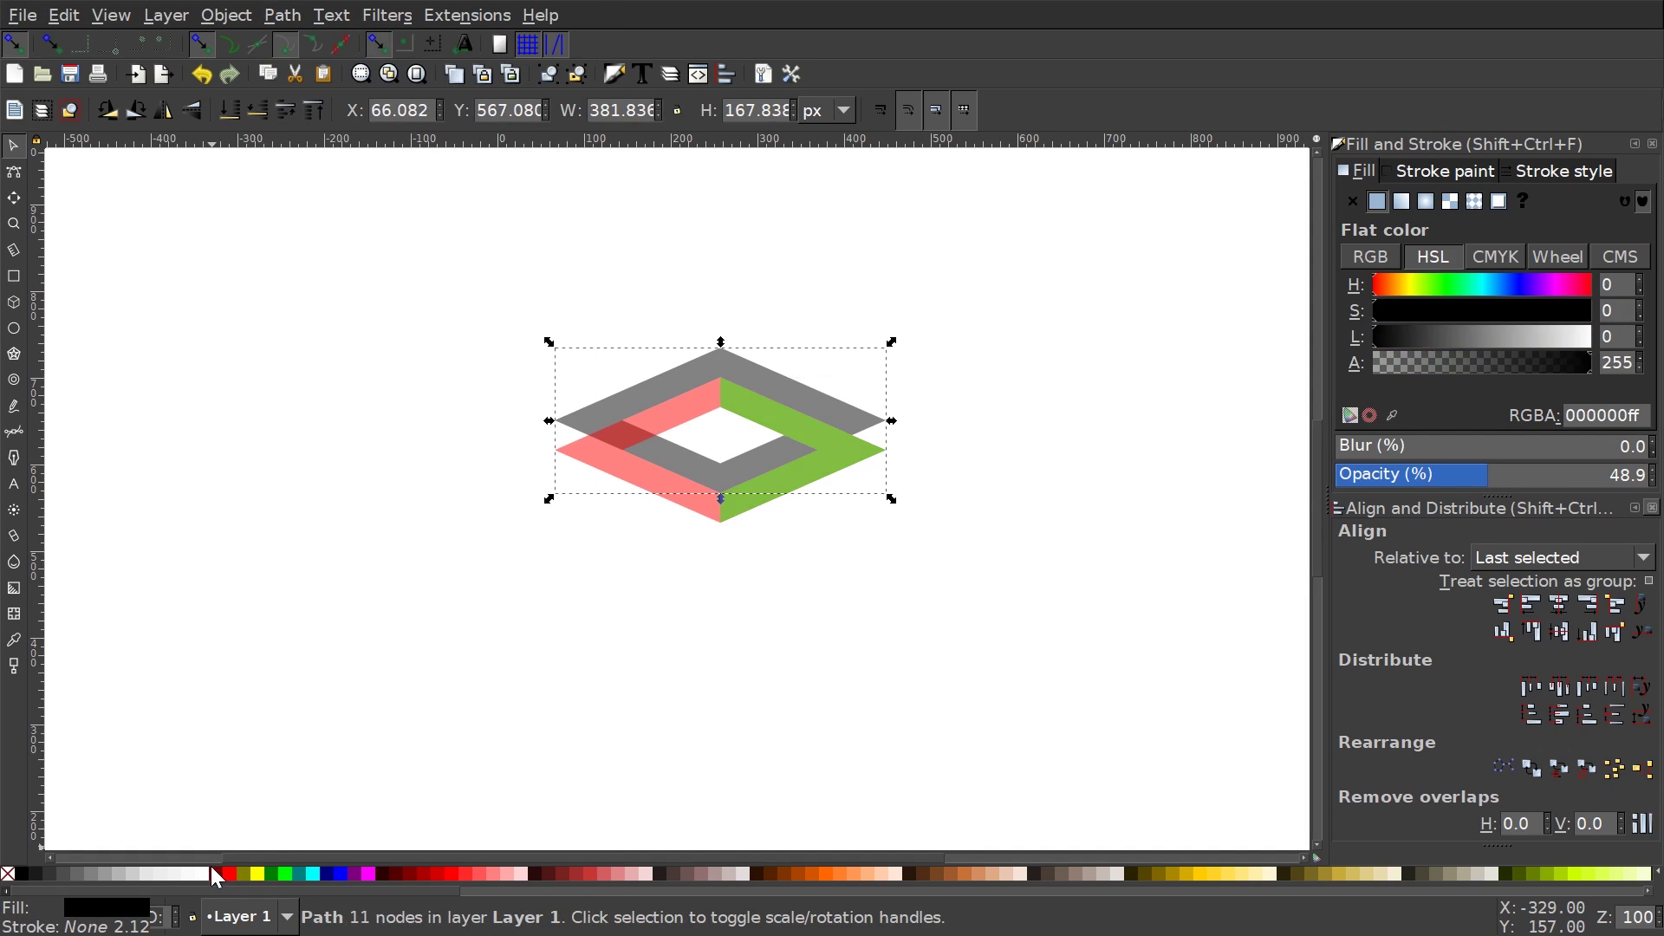
- Draw a closed triangle about 41 × 36 px filling the notch between the right-hand tips of the grey and green frames
left_click(14, 431)
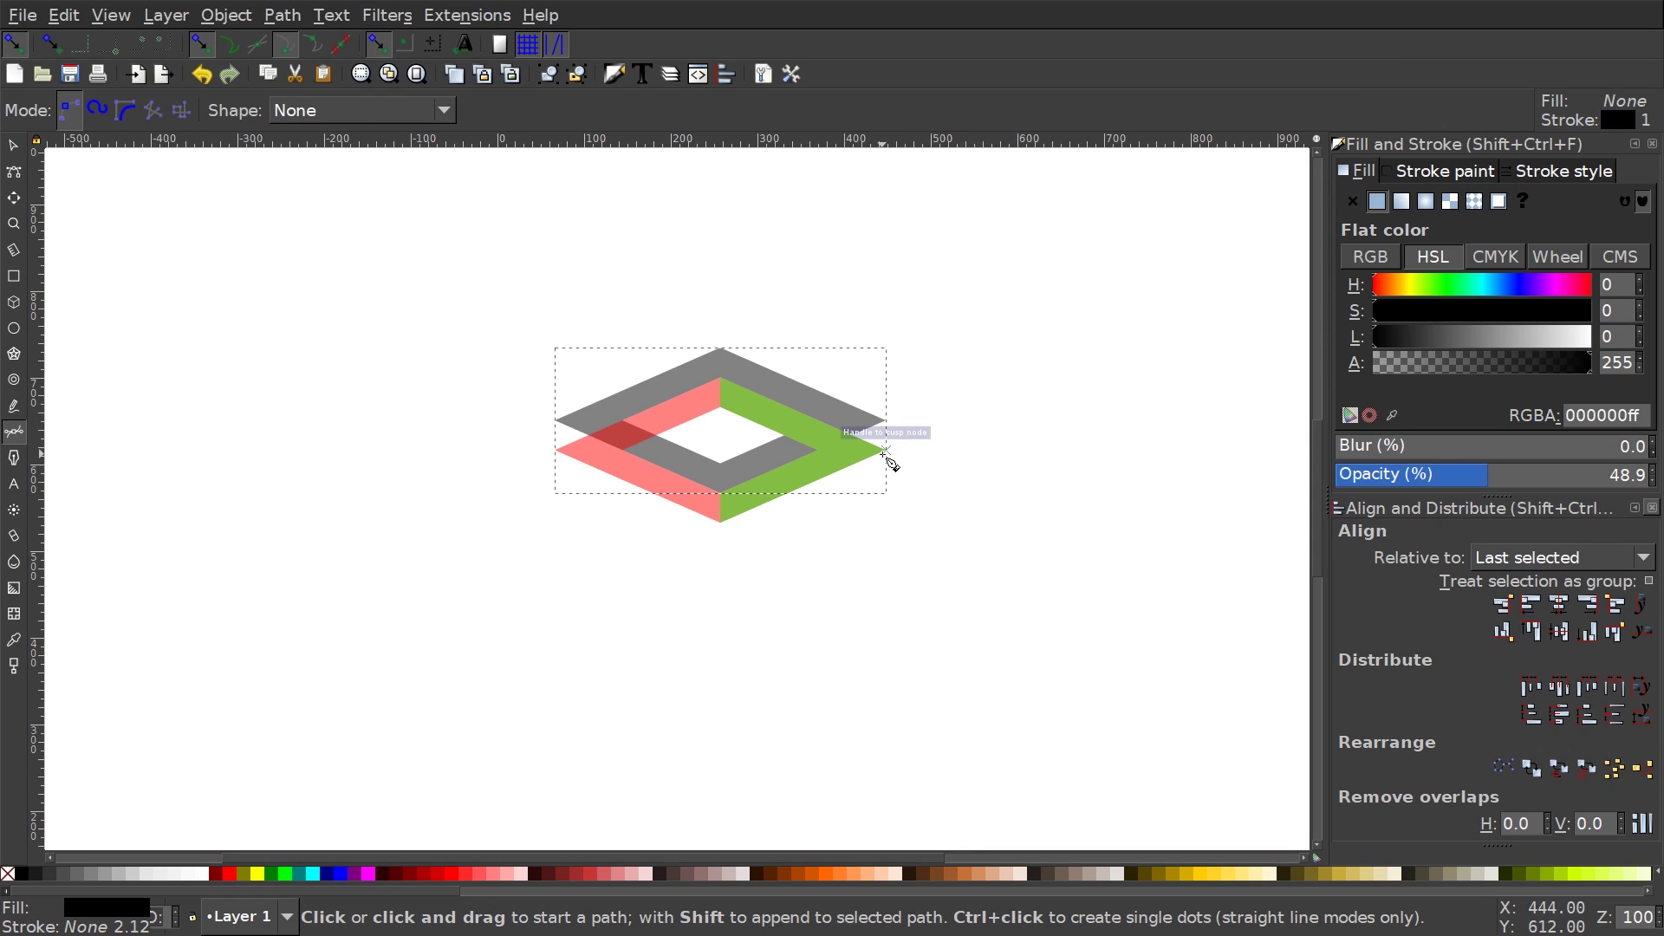
scroll(884, 454, "up", 4)
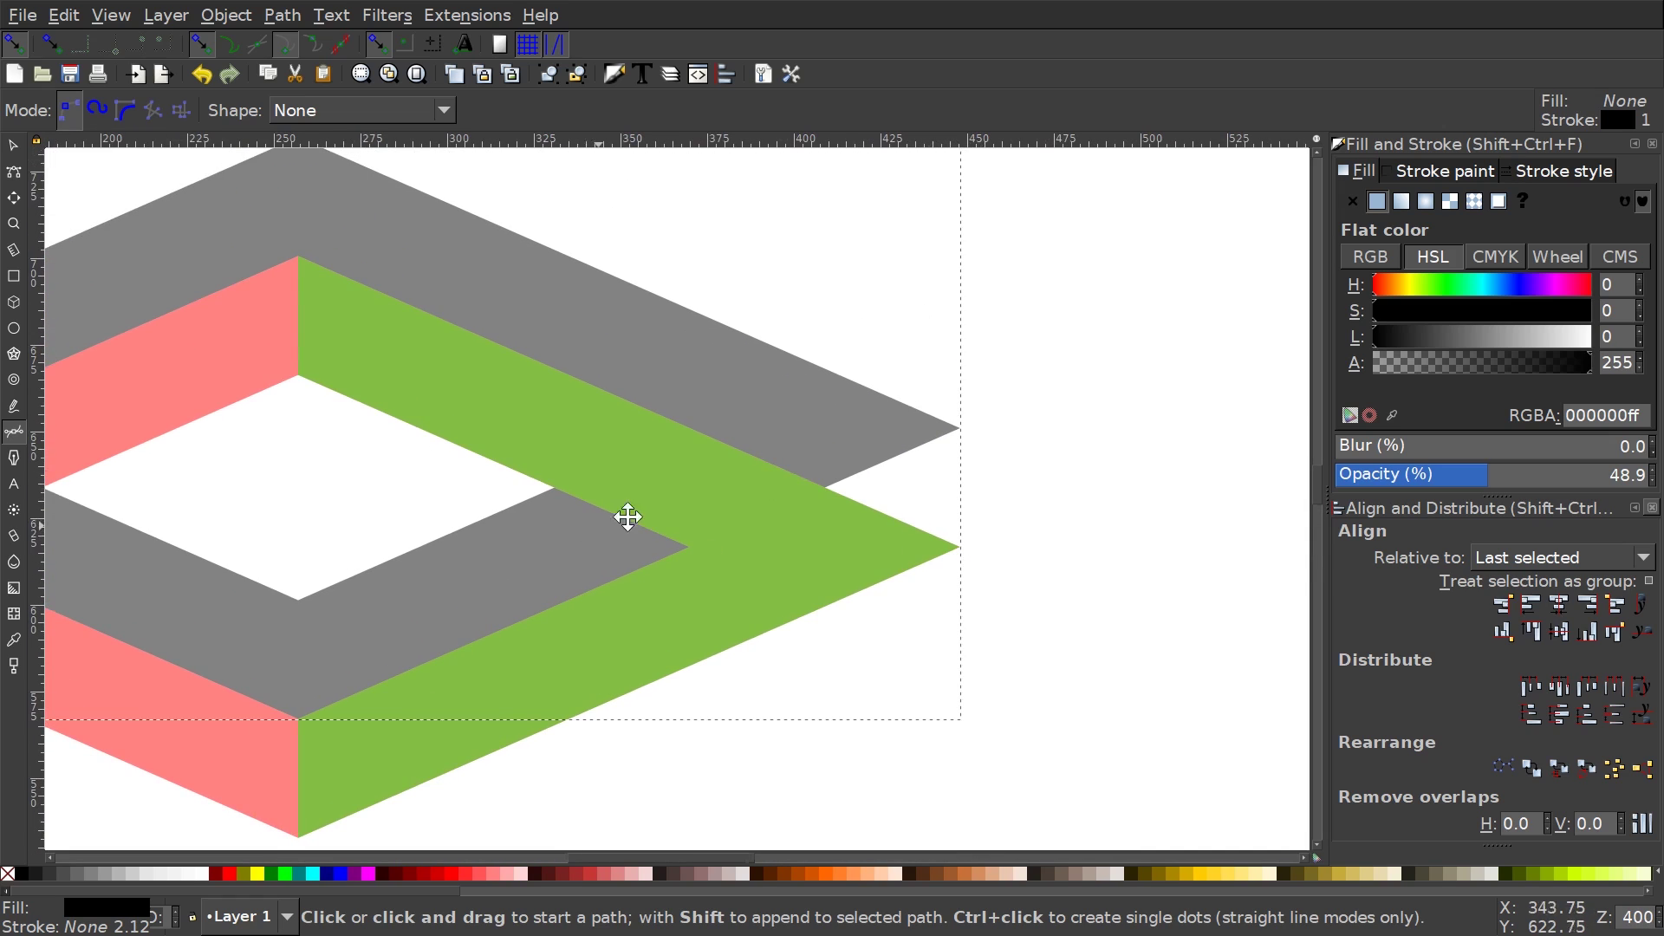
scroll(769, 535, "down", 4)
scroll(916, 556, "up", 6)
scroll(916, 556, "down", 2)
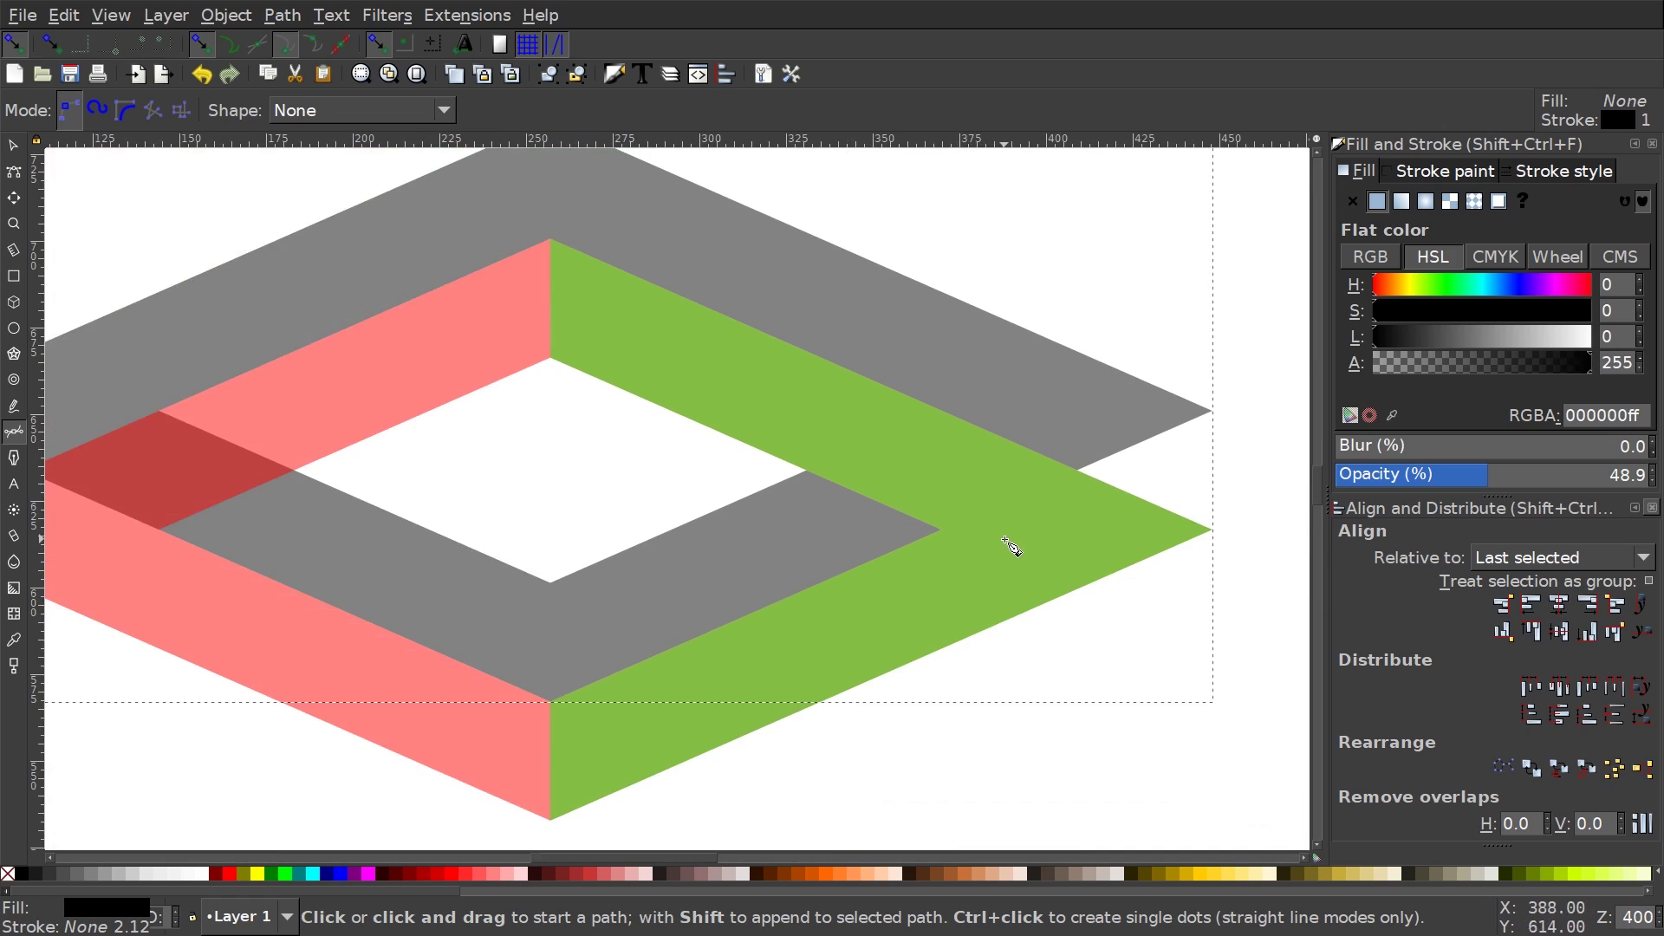
scroll(457, 549, "right", 8)
scroll(981, 520, "left", 8)
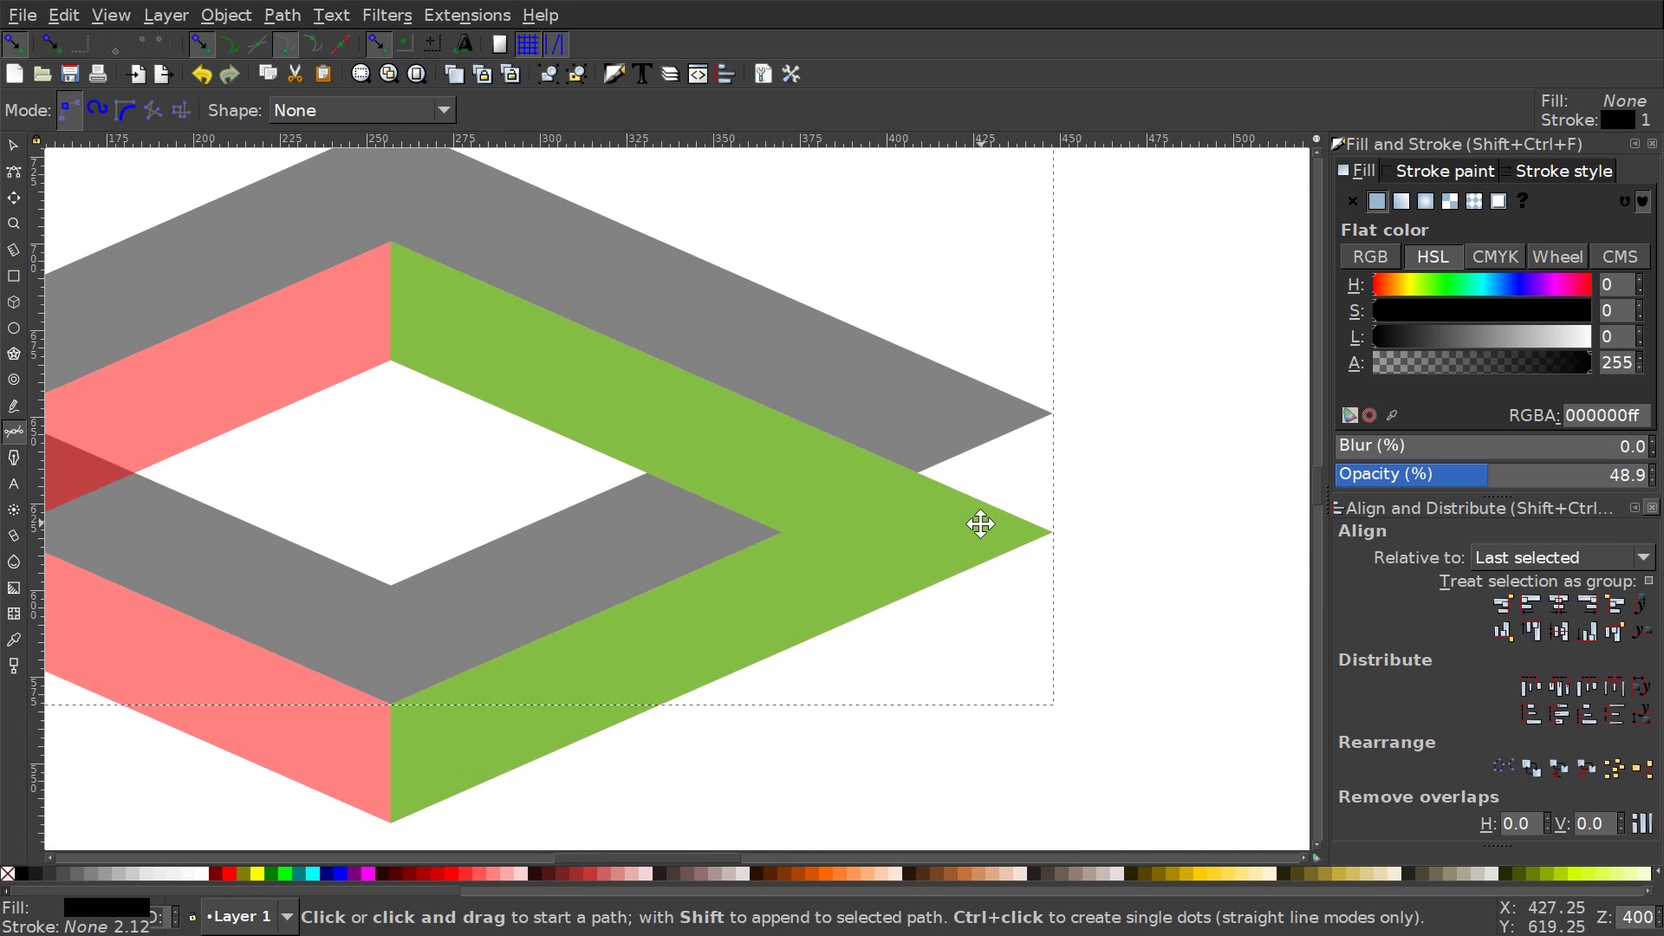
left_click(1055, 533)
left_click(917, 473)
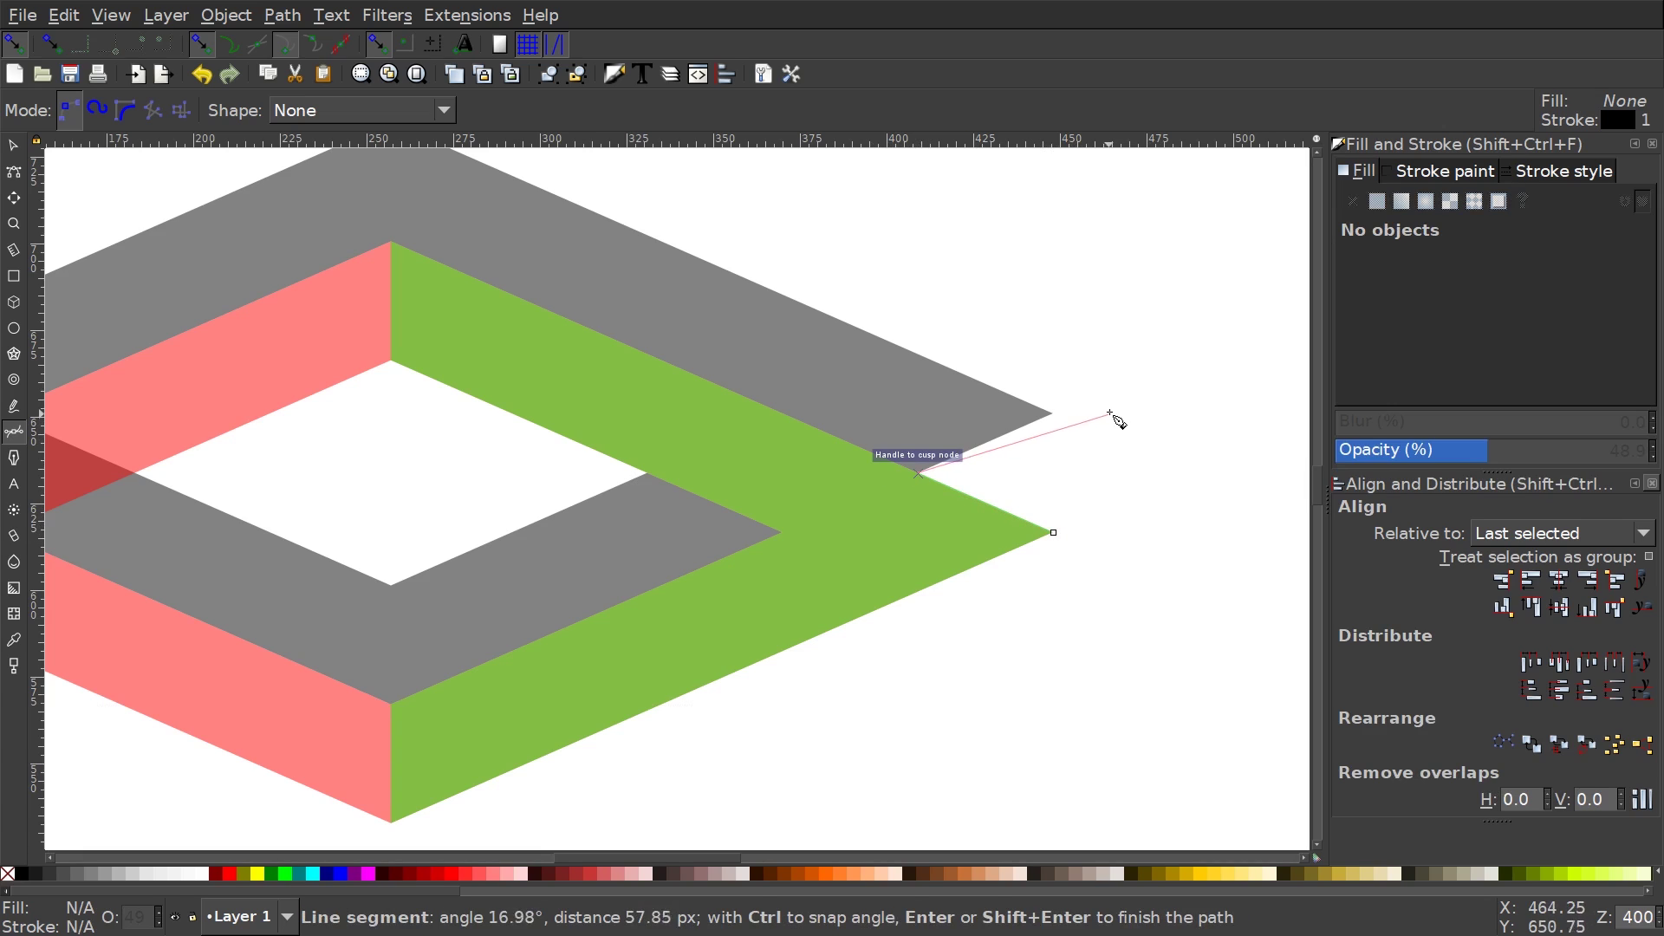
left_click(1052, 414)
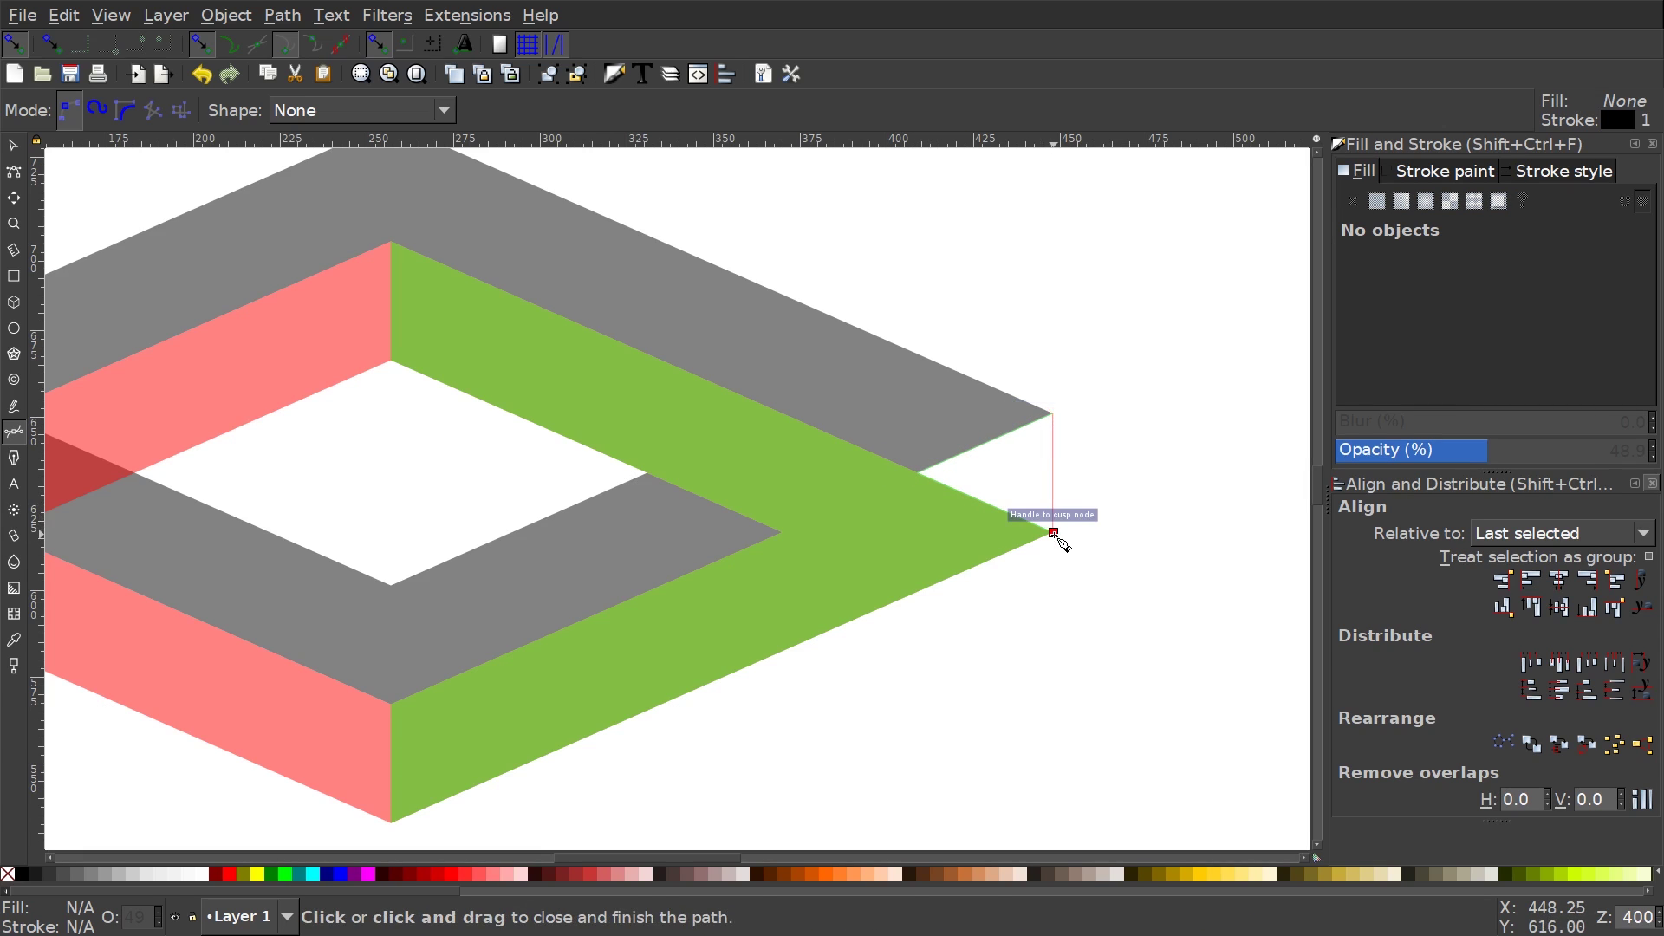
left_click(1055, 533)
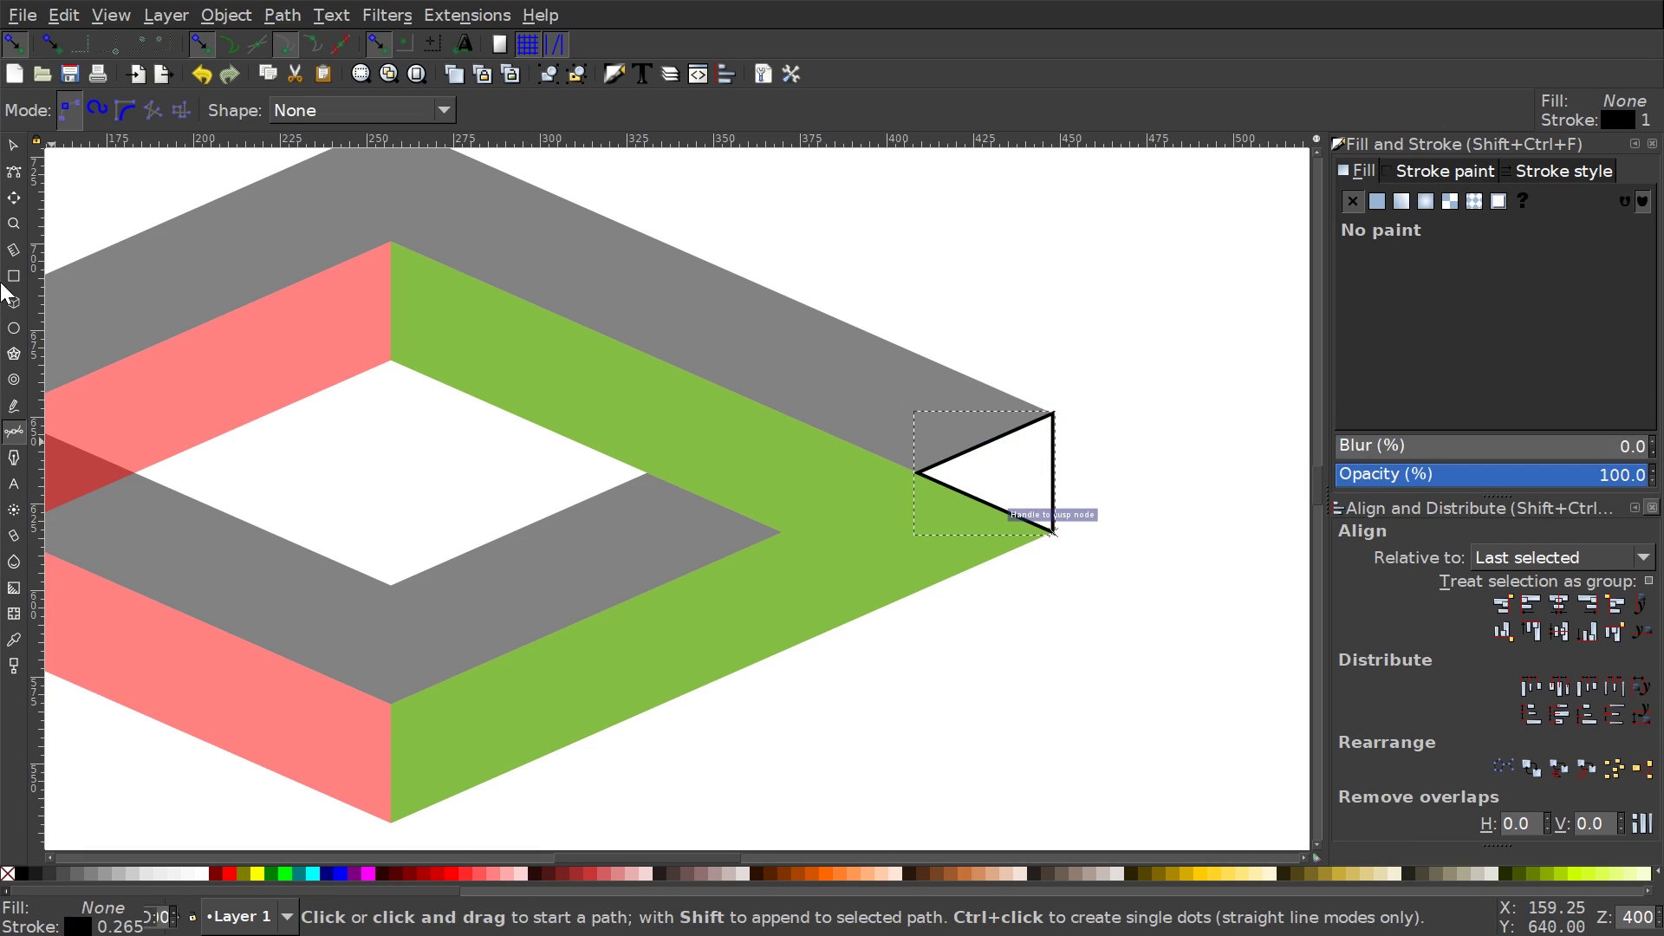
- Merge the corner triangle with the grey frame using Union
left_click(13, 145)
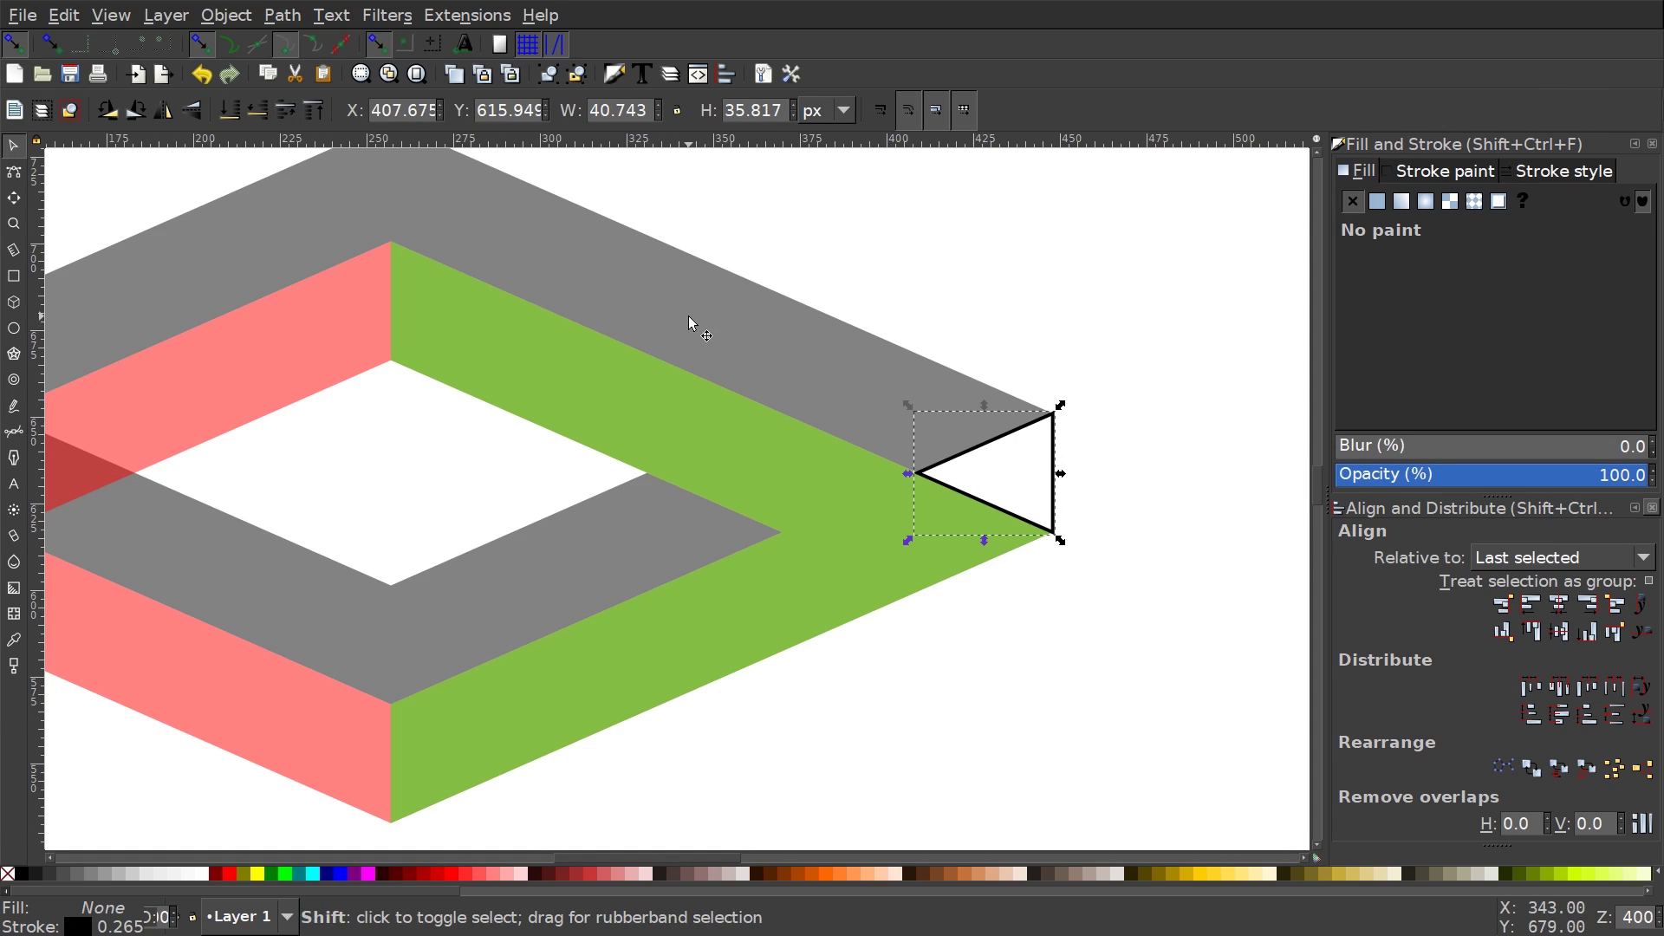
left_click(684, 287, "shift")
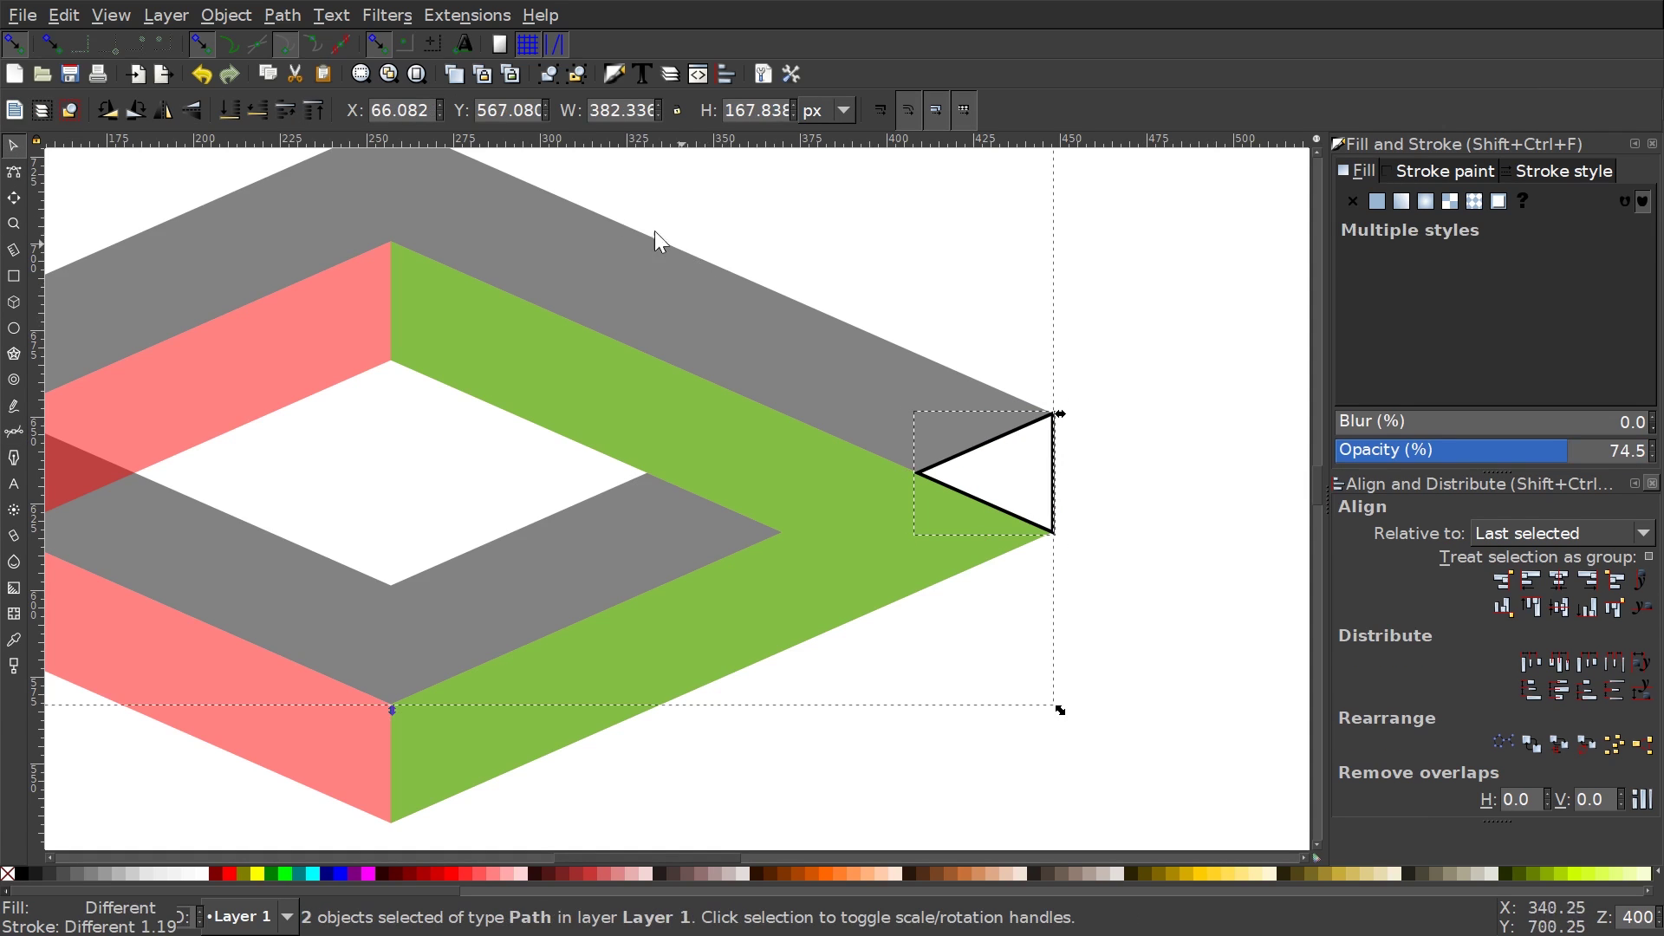
left_click(301, 19)
left_click(299, 149)
- Draw a closed four-sided path about 192 × 120 px between the lower-left outer edges of the grey and red frames
scroll(941, 615, "down", 2)
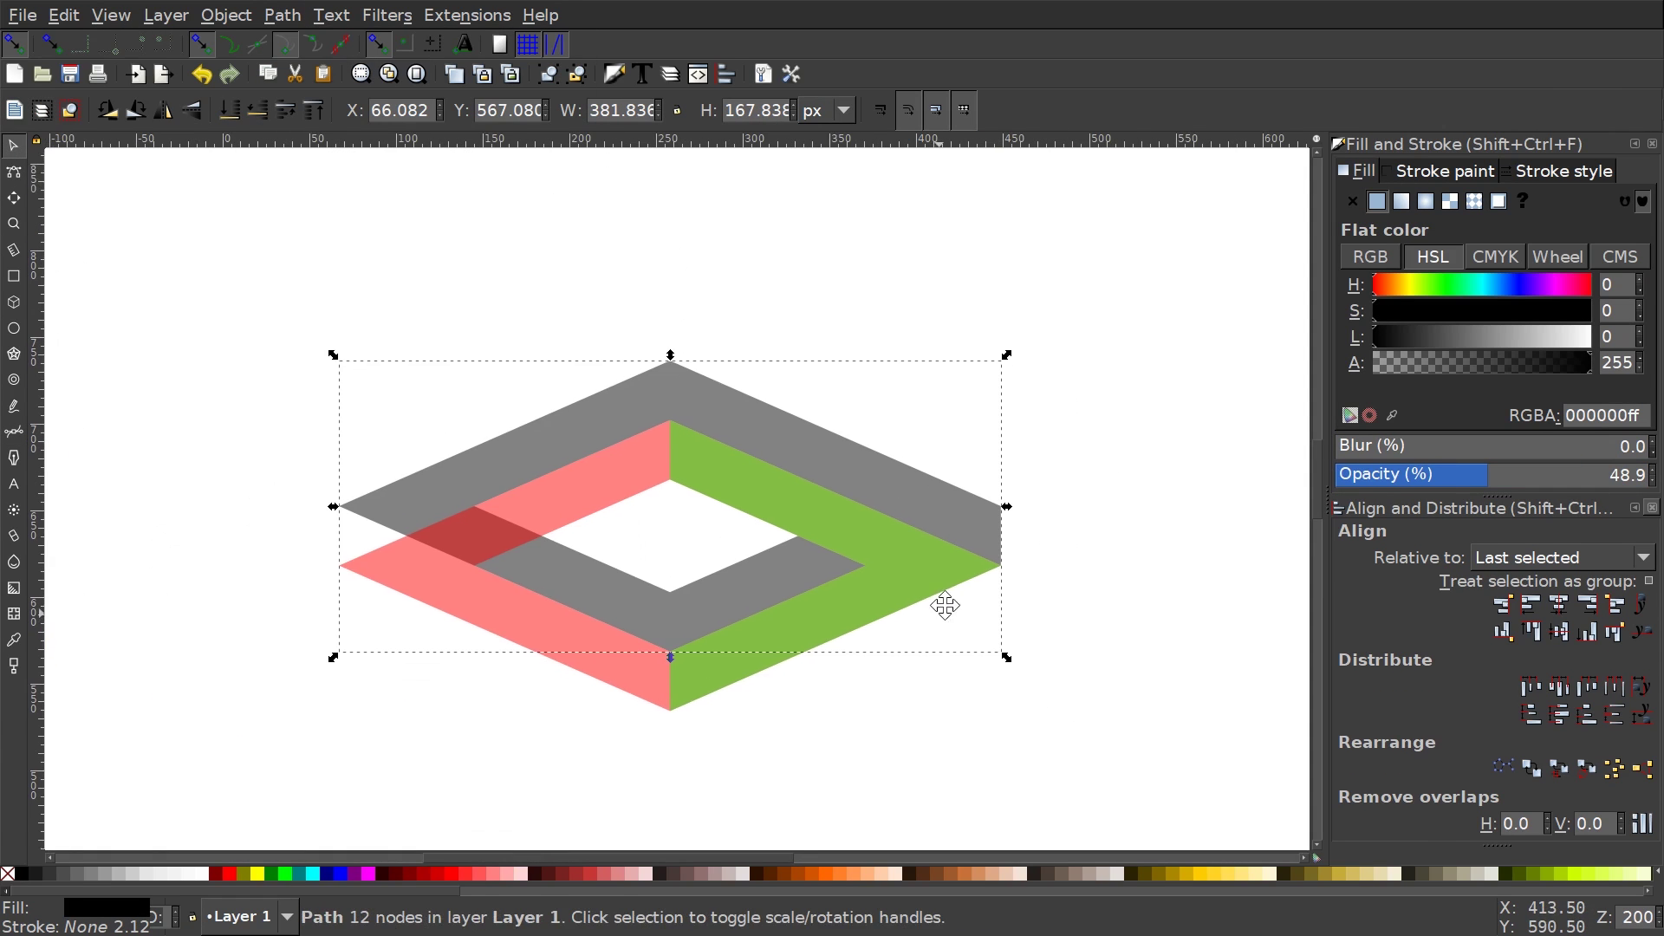
scroll(945, 605, "down", 1)
scroll(806, 527, "down", 1)
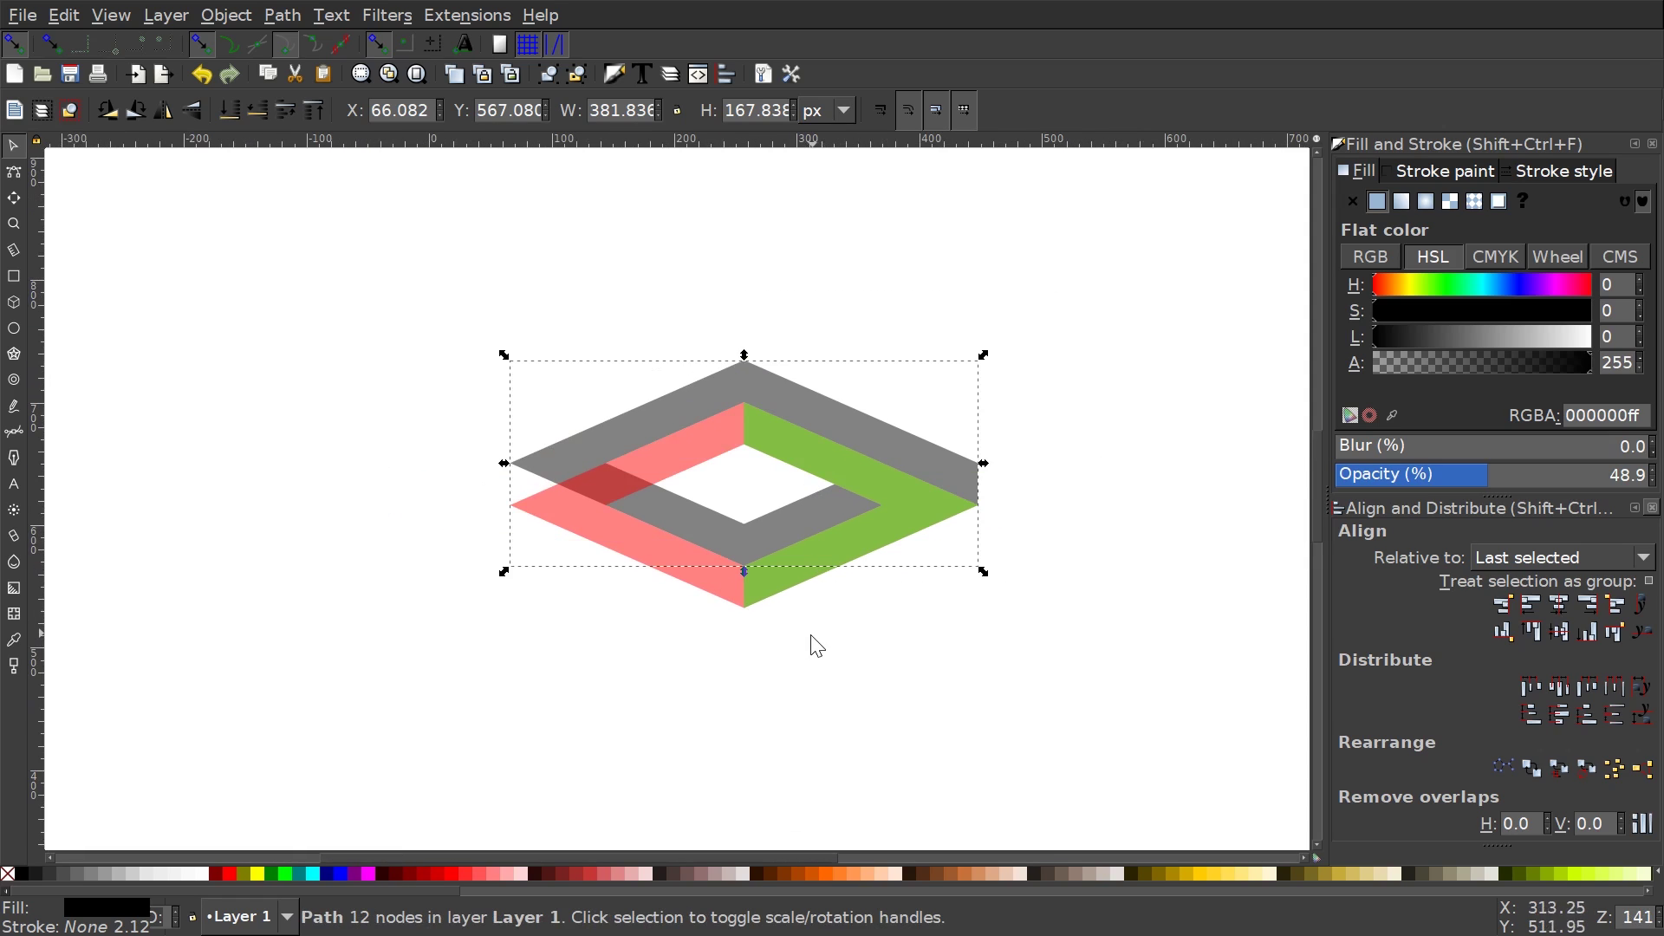
left_click_drag(810, 643, 700, 603)
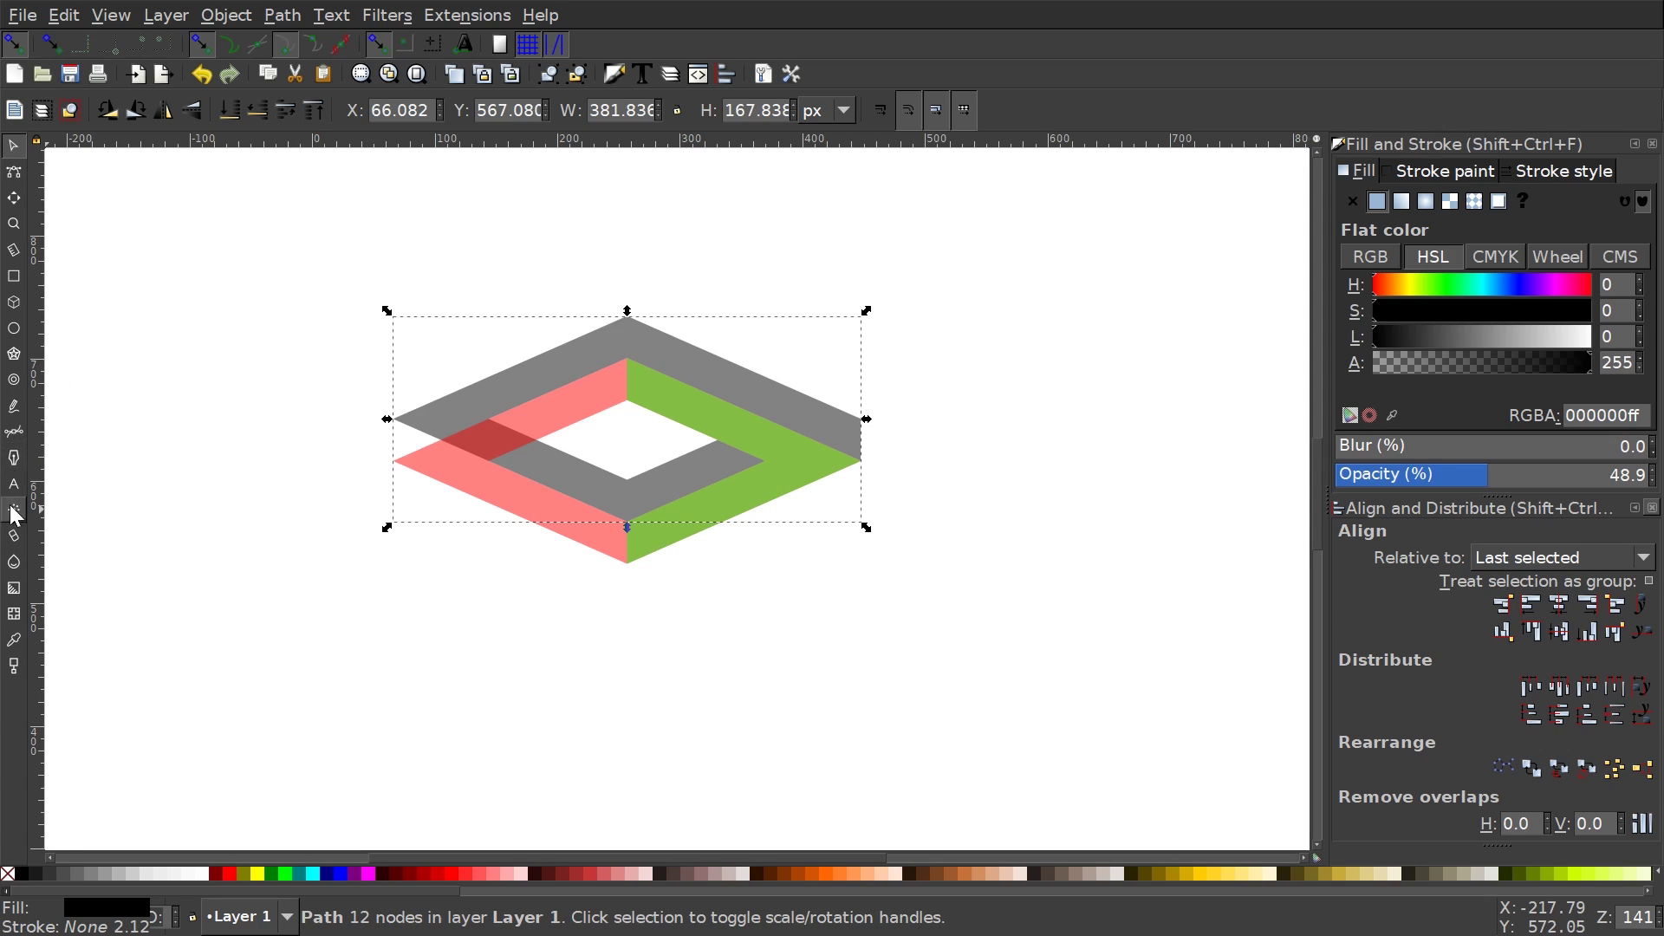
left_click(16, 434)
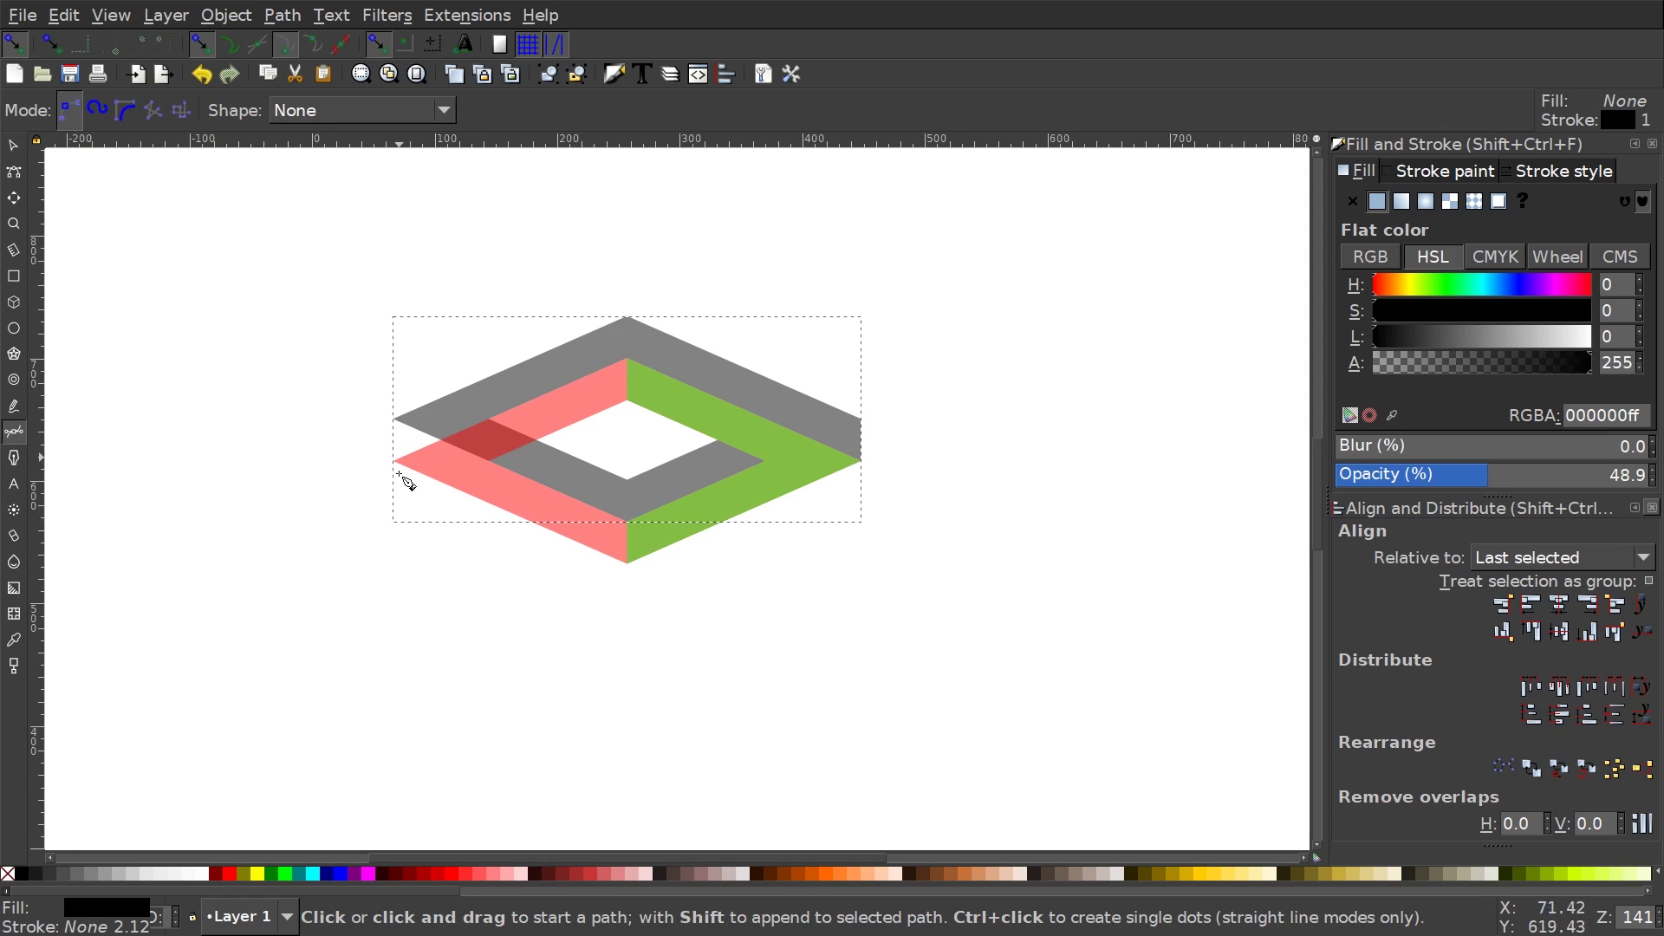
left_click(628, 564)
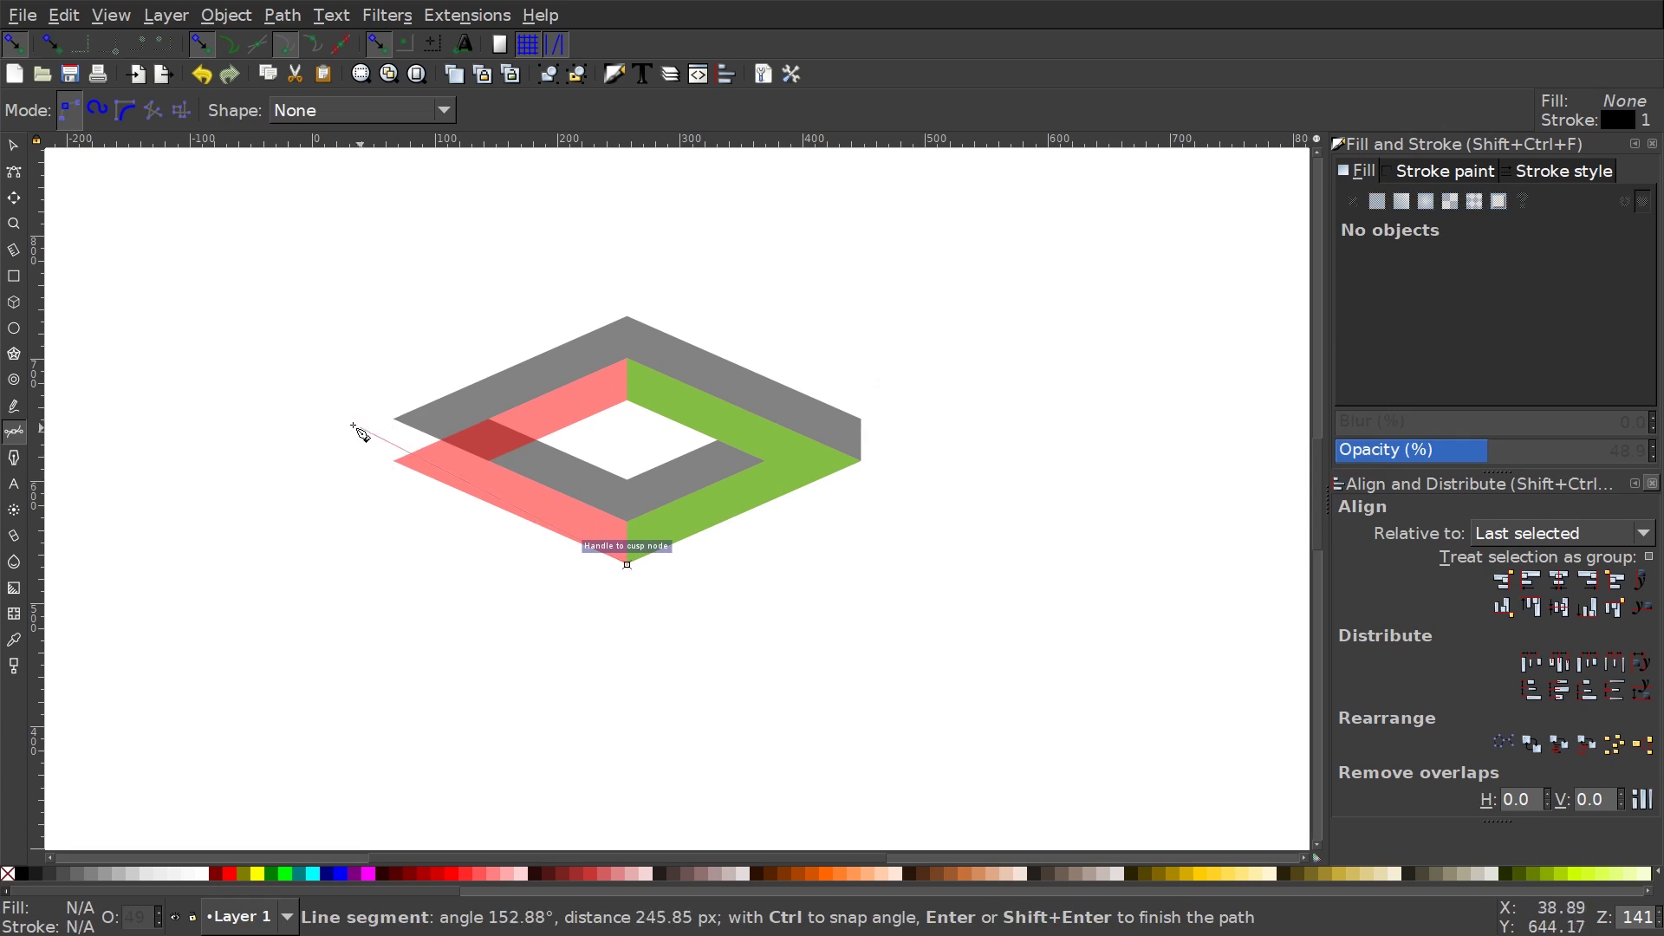
left_click(394, 461)
left_click(395, 420)
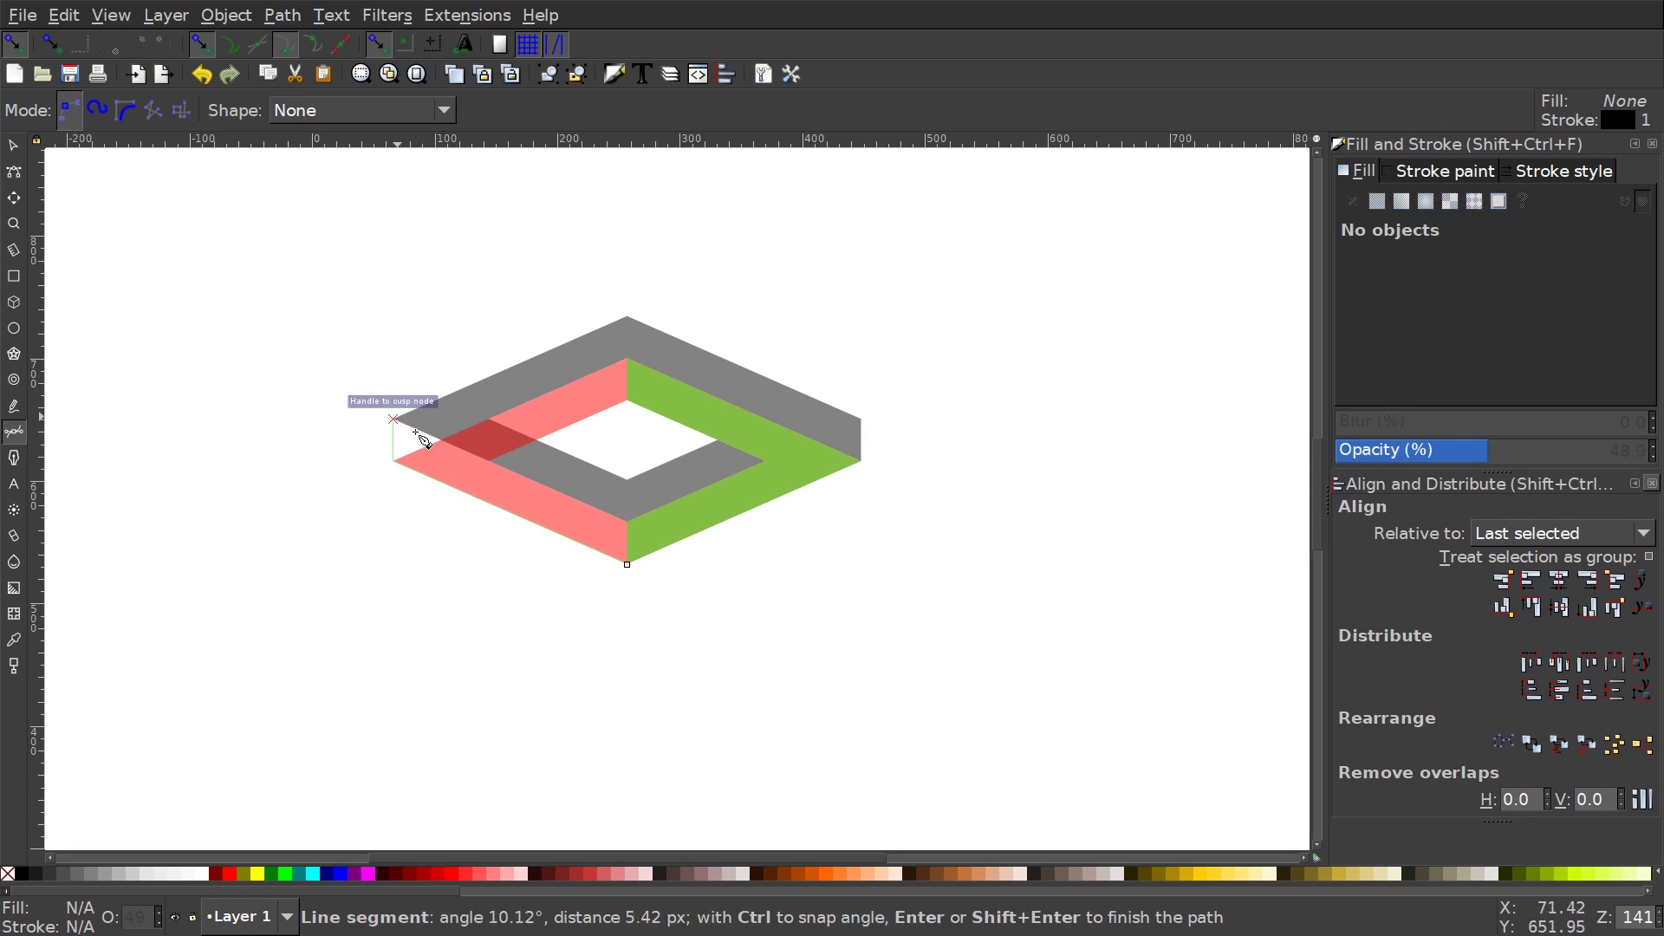
left_click(627, 524)
left_click(627, 564)
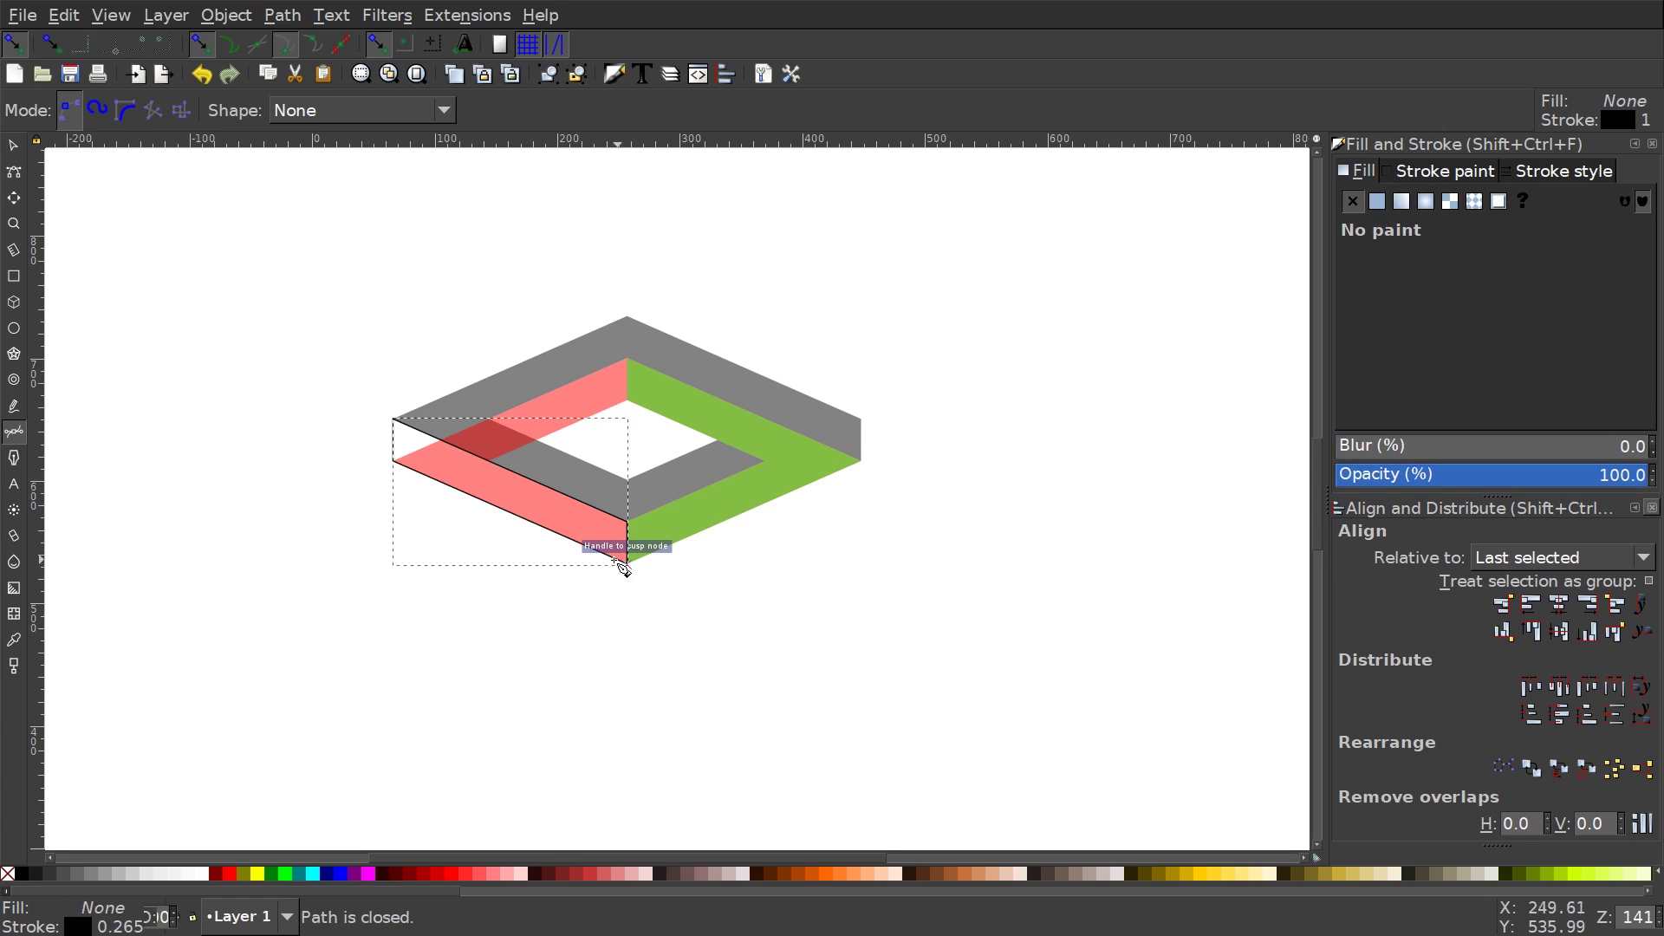
- Duplicate the grey frame and cut the copy out of the red frame with the Difference operation
scroll(595, 471, "down", 2)
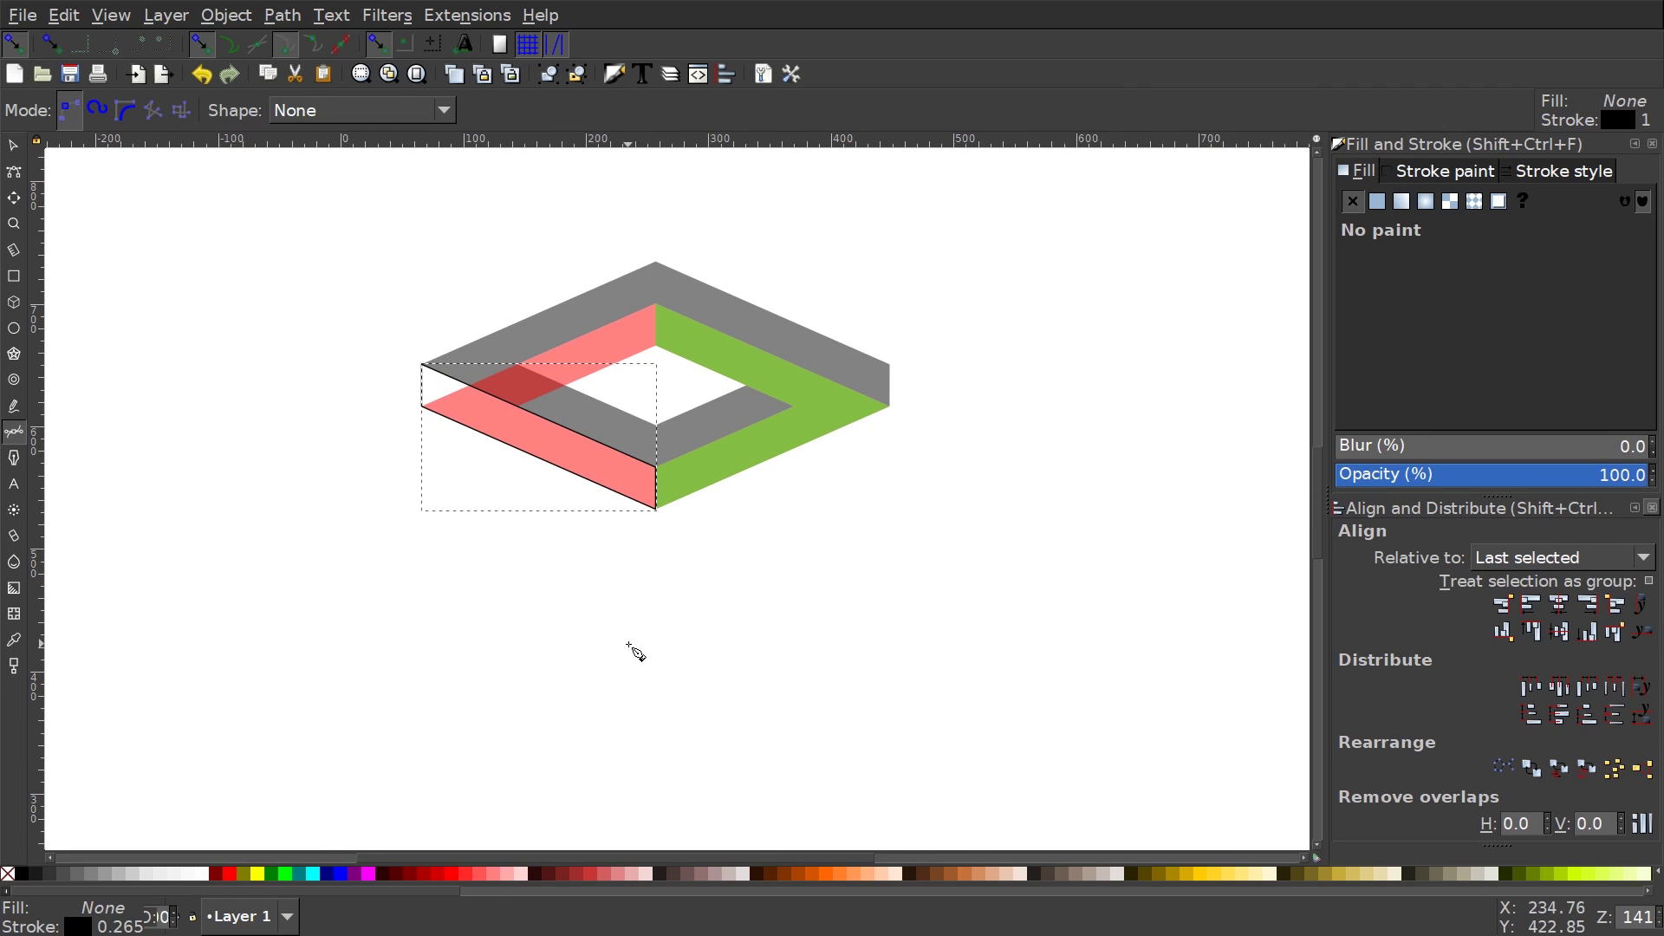
mouse_move(574, 372)
left_mouse_down()
mouse_move(553, 601)
mouse_move(646, 531)
left_mouse_up()
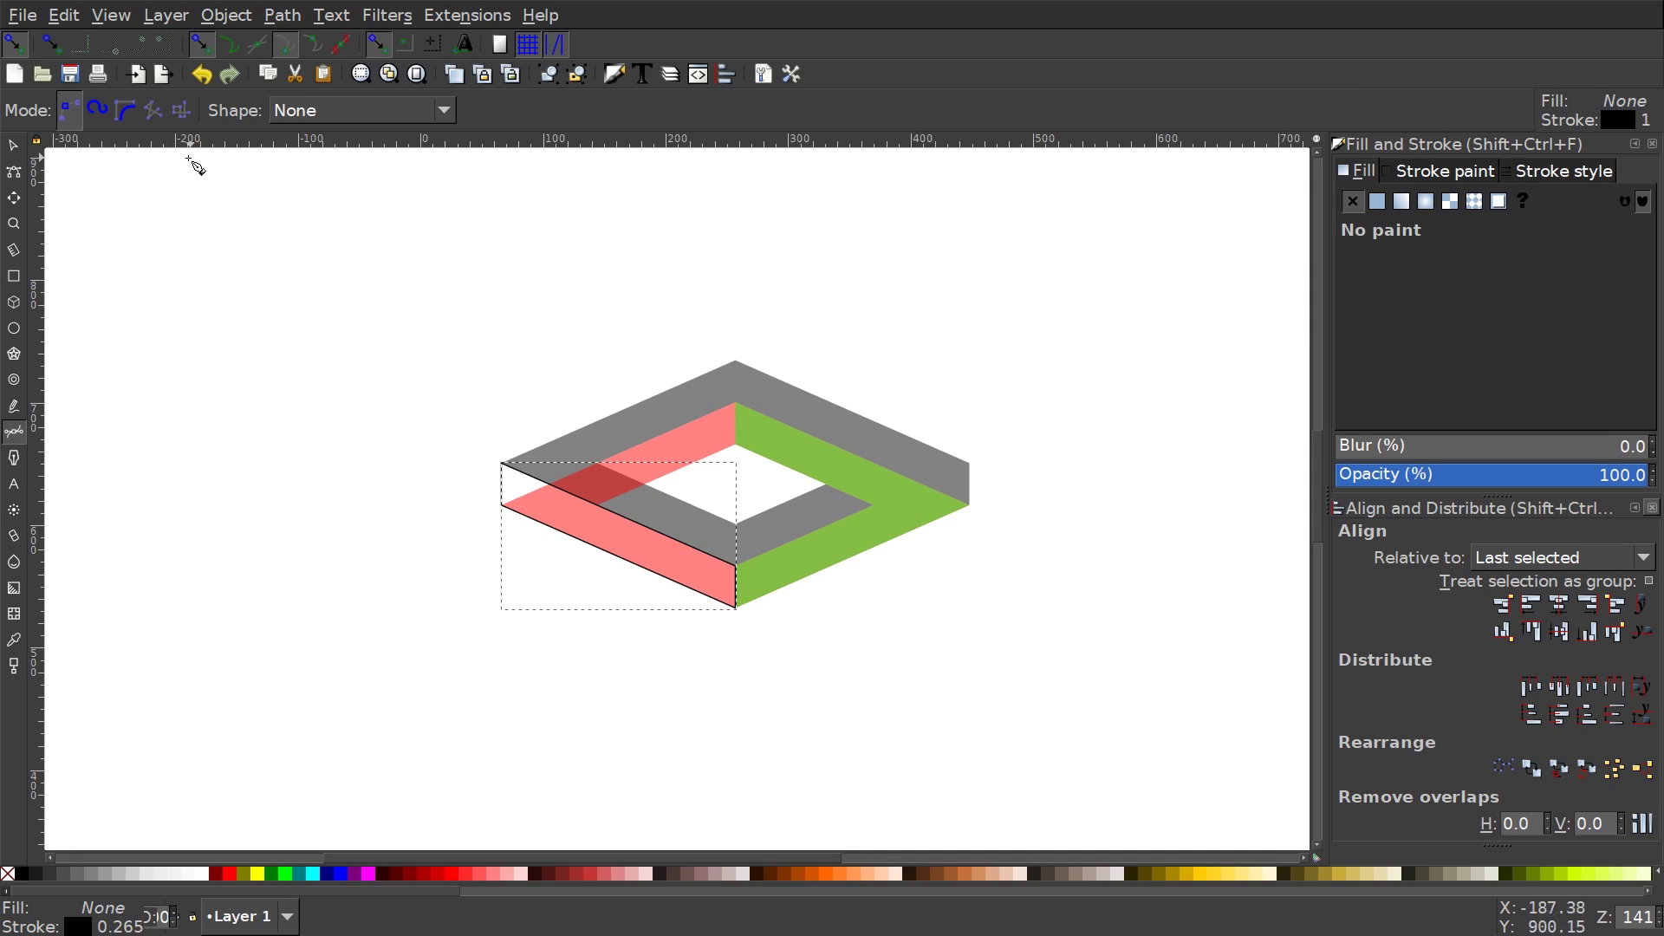
left_click(15, 153)
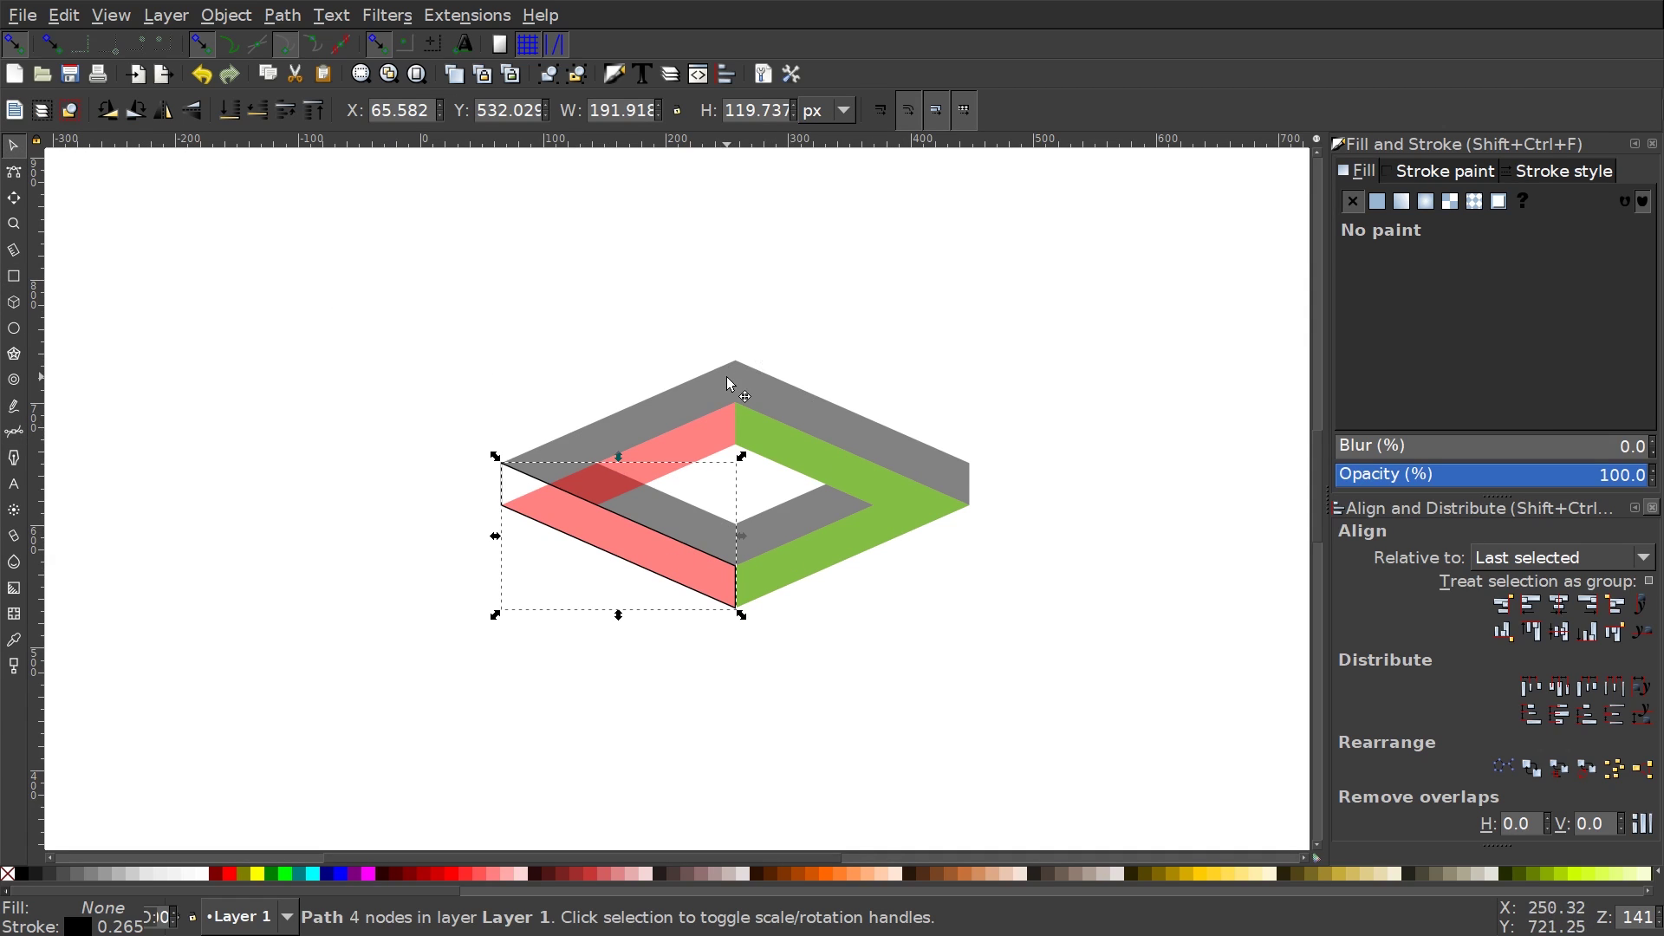
left_click(785, 390)
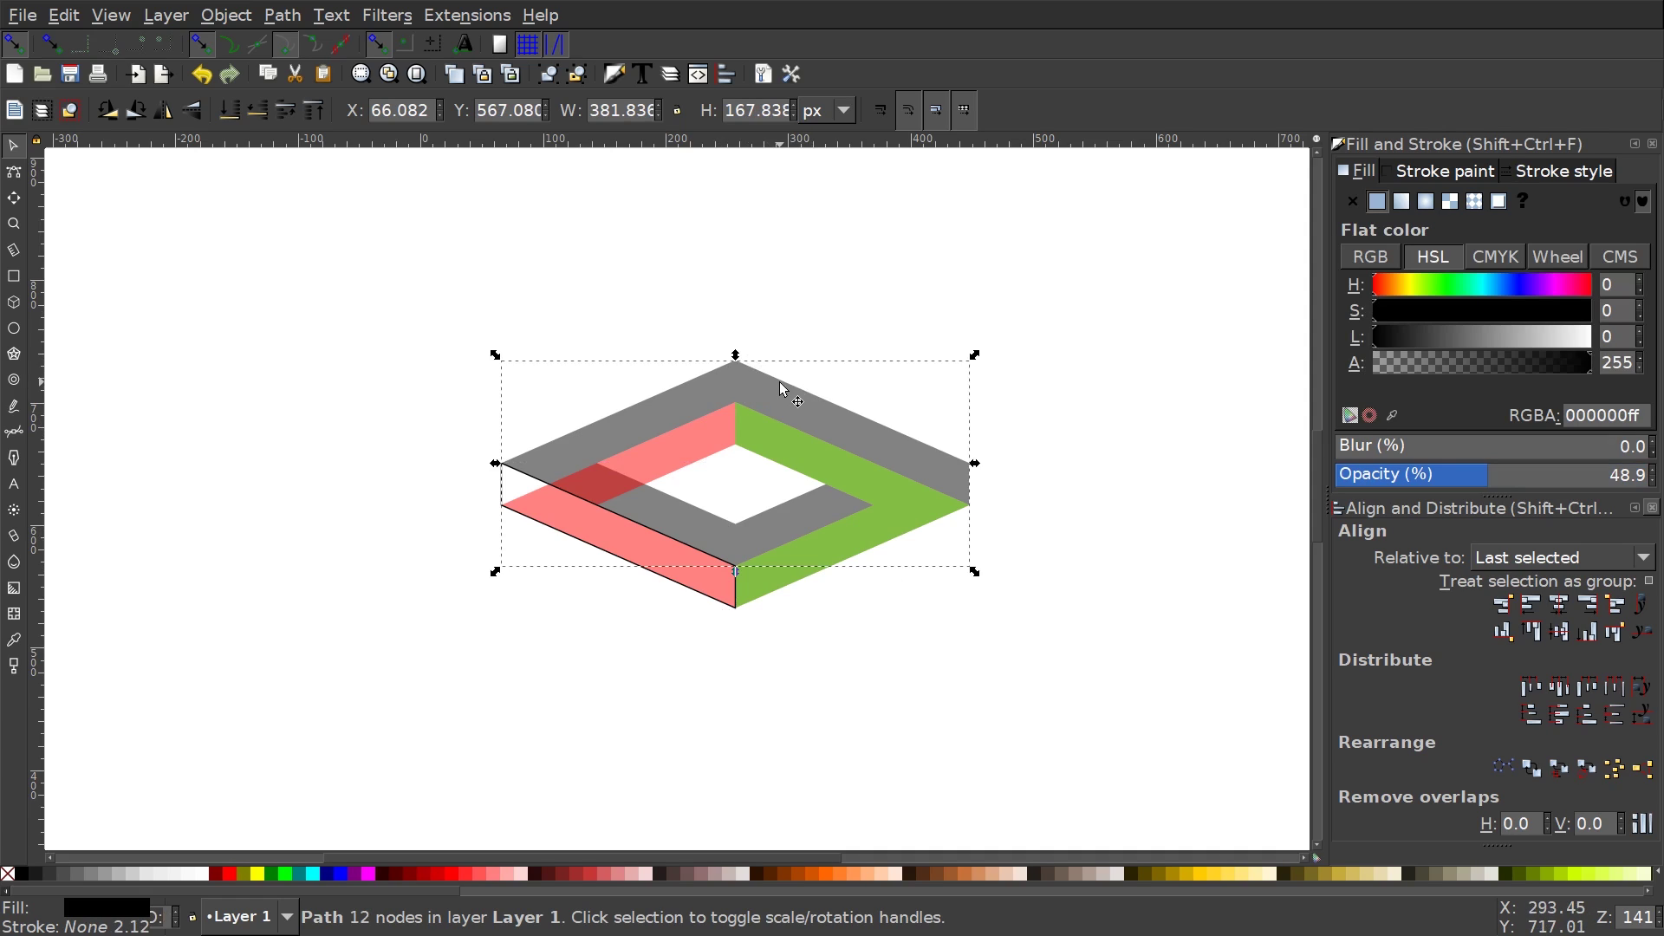
key("ctrl+d")
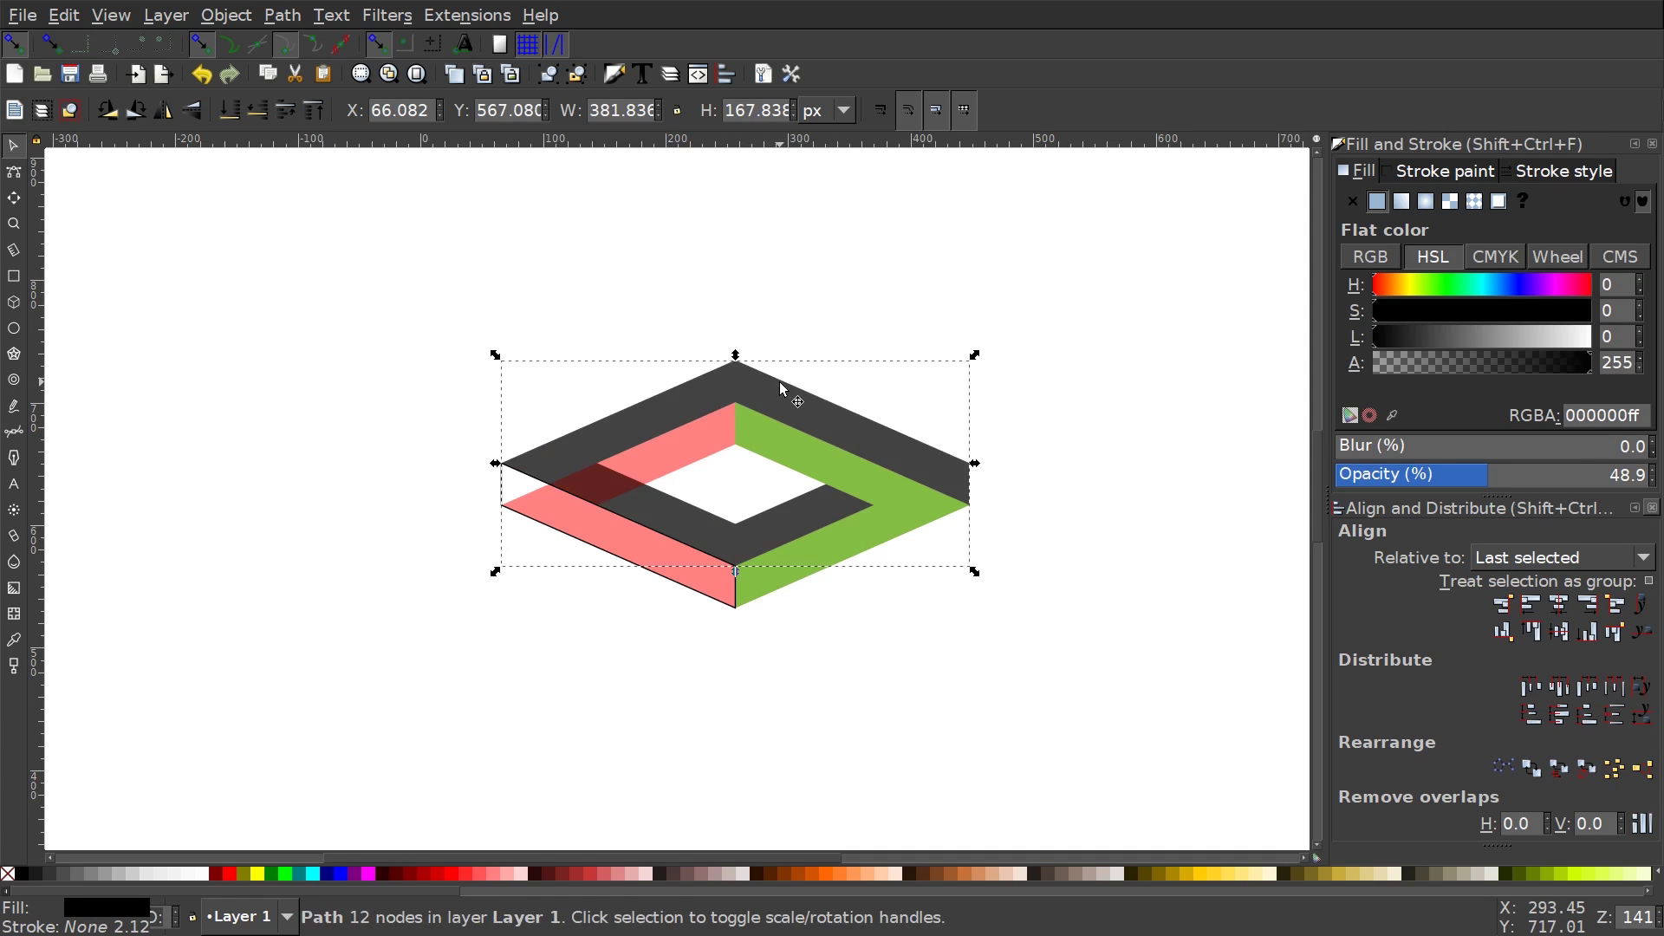
key("shift")
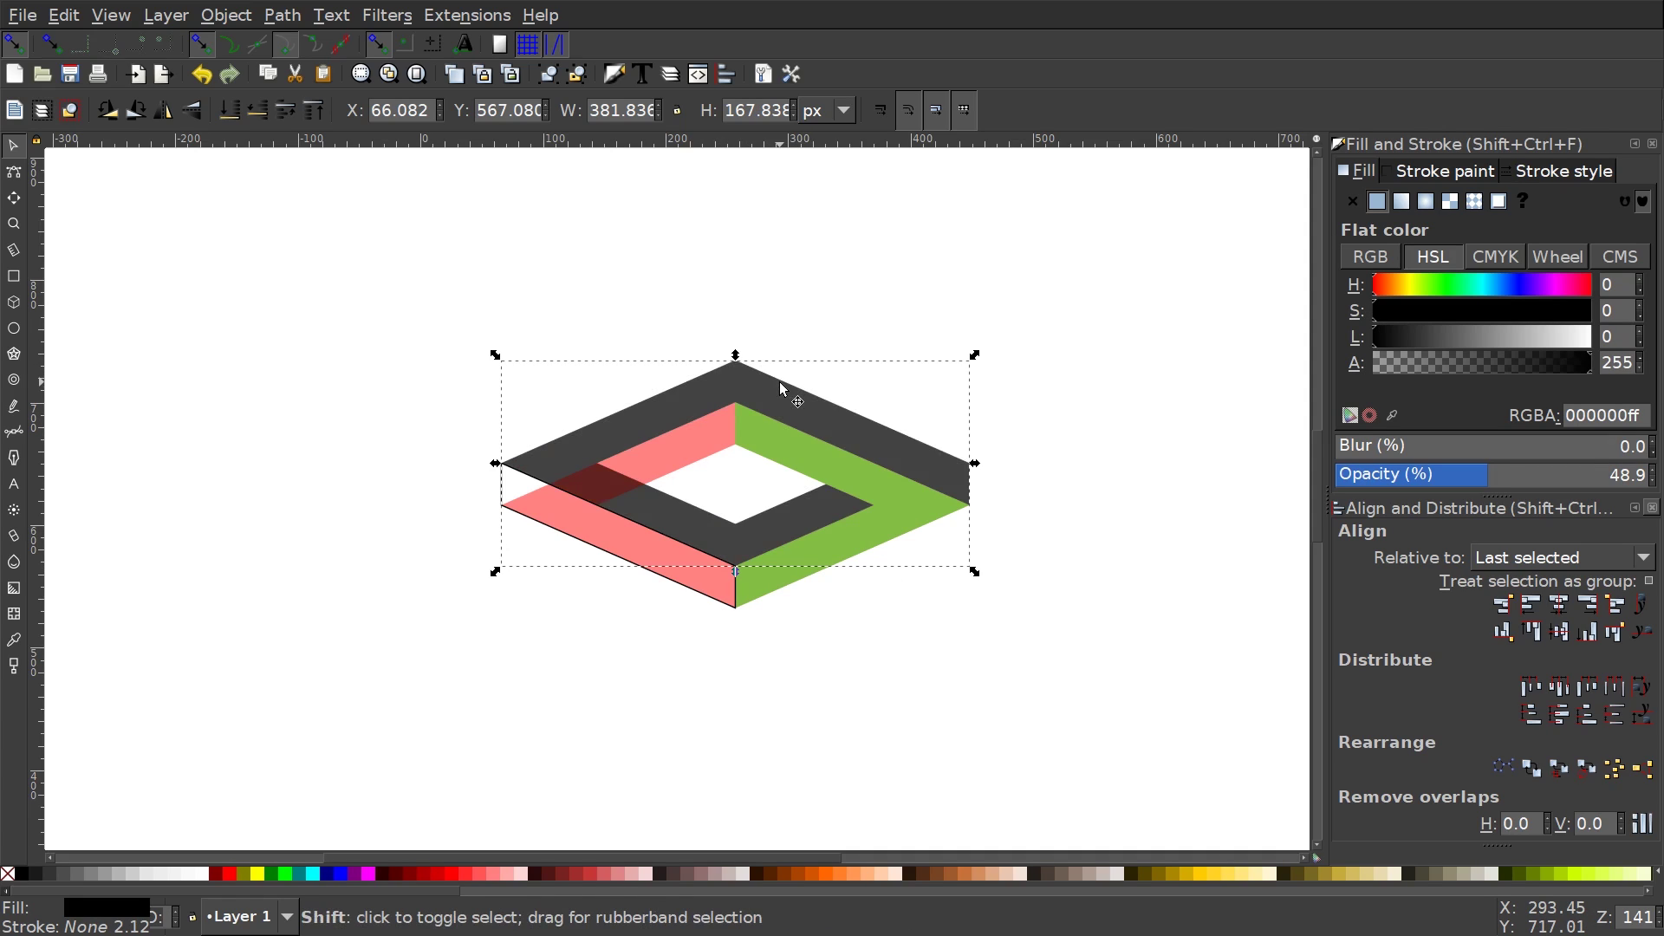
left_click(707, 442, "shift")
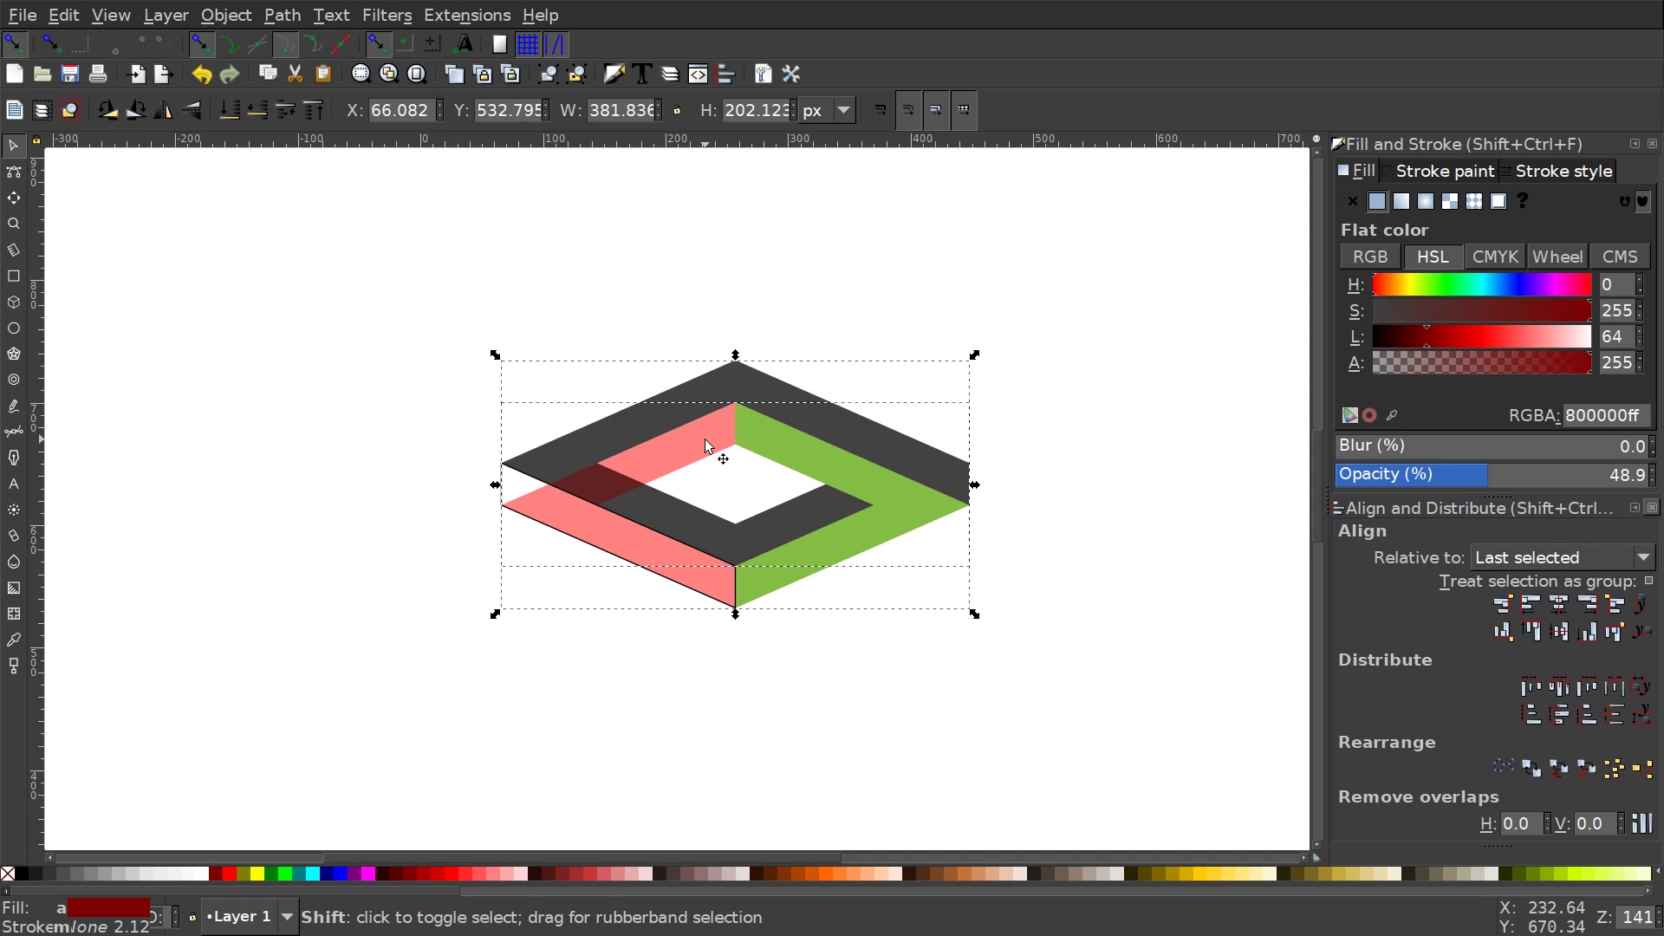
left_click(225, 16)
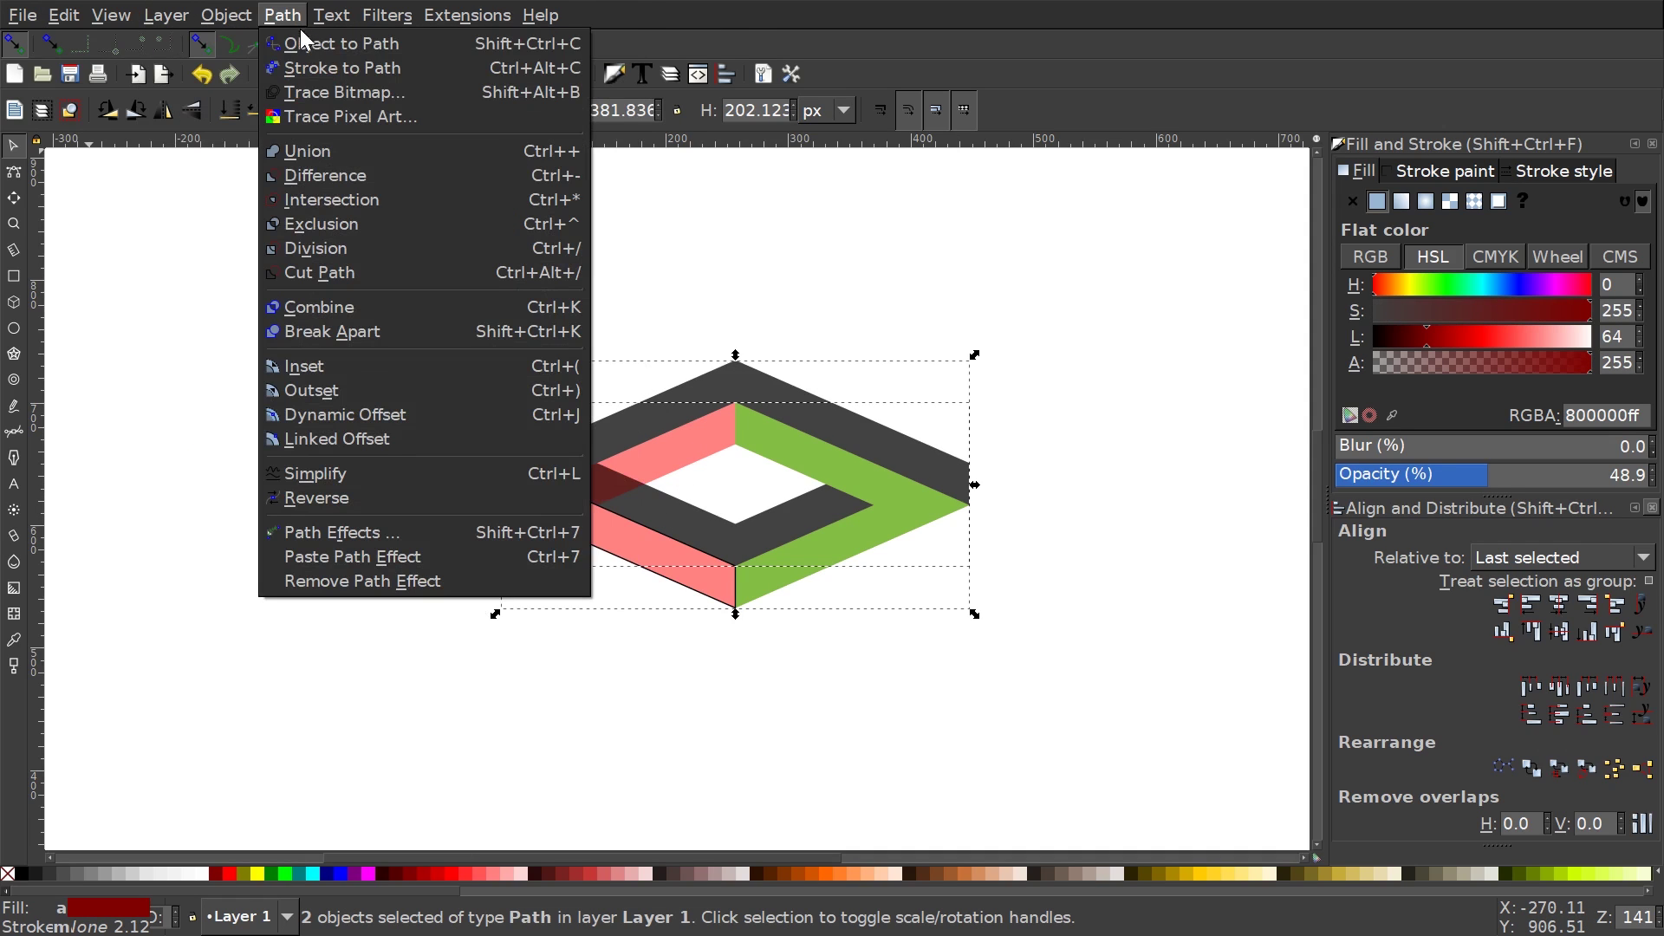
left_click(314, 176)
scroll(847, 364, "down", 1)
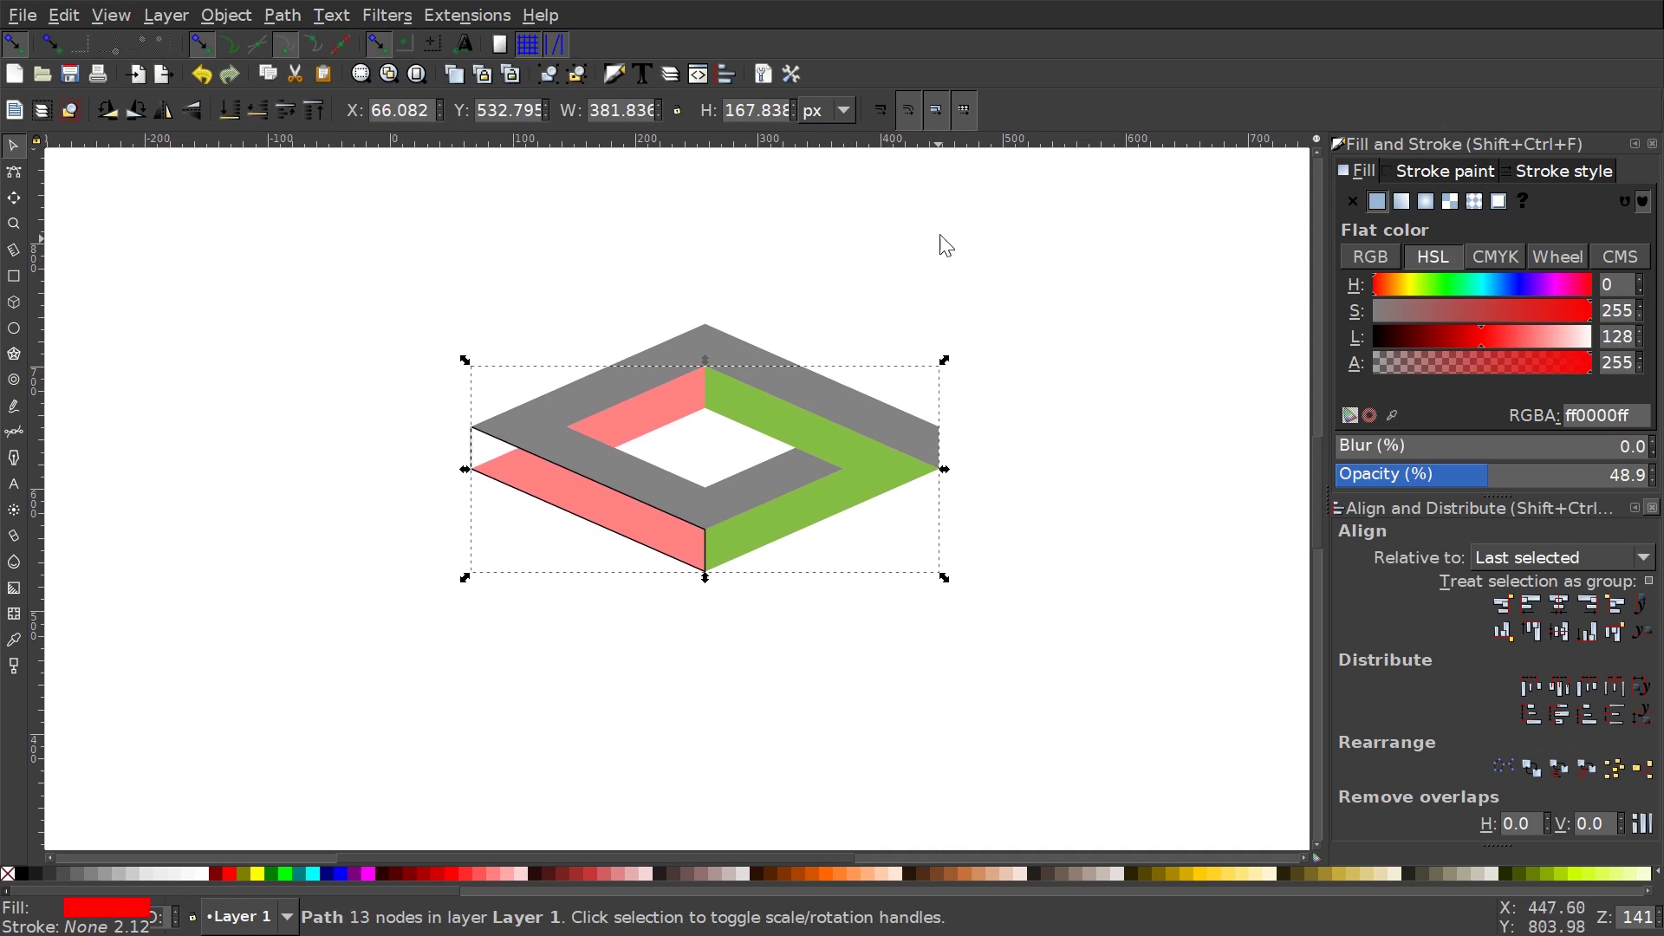
- Draw a closed four-sided path about 115 × 68 px tracing the red inner face at the upper left of the frame's opening
left_click(14, 431)
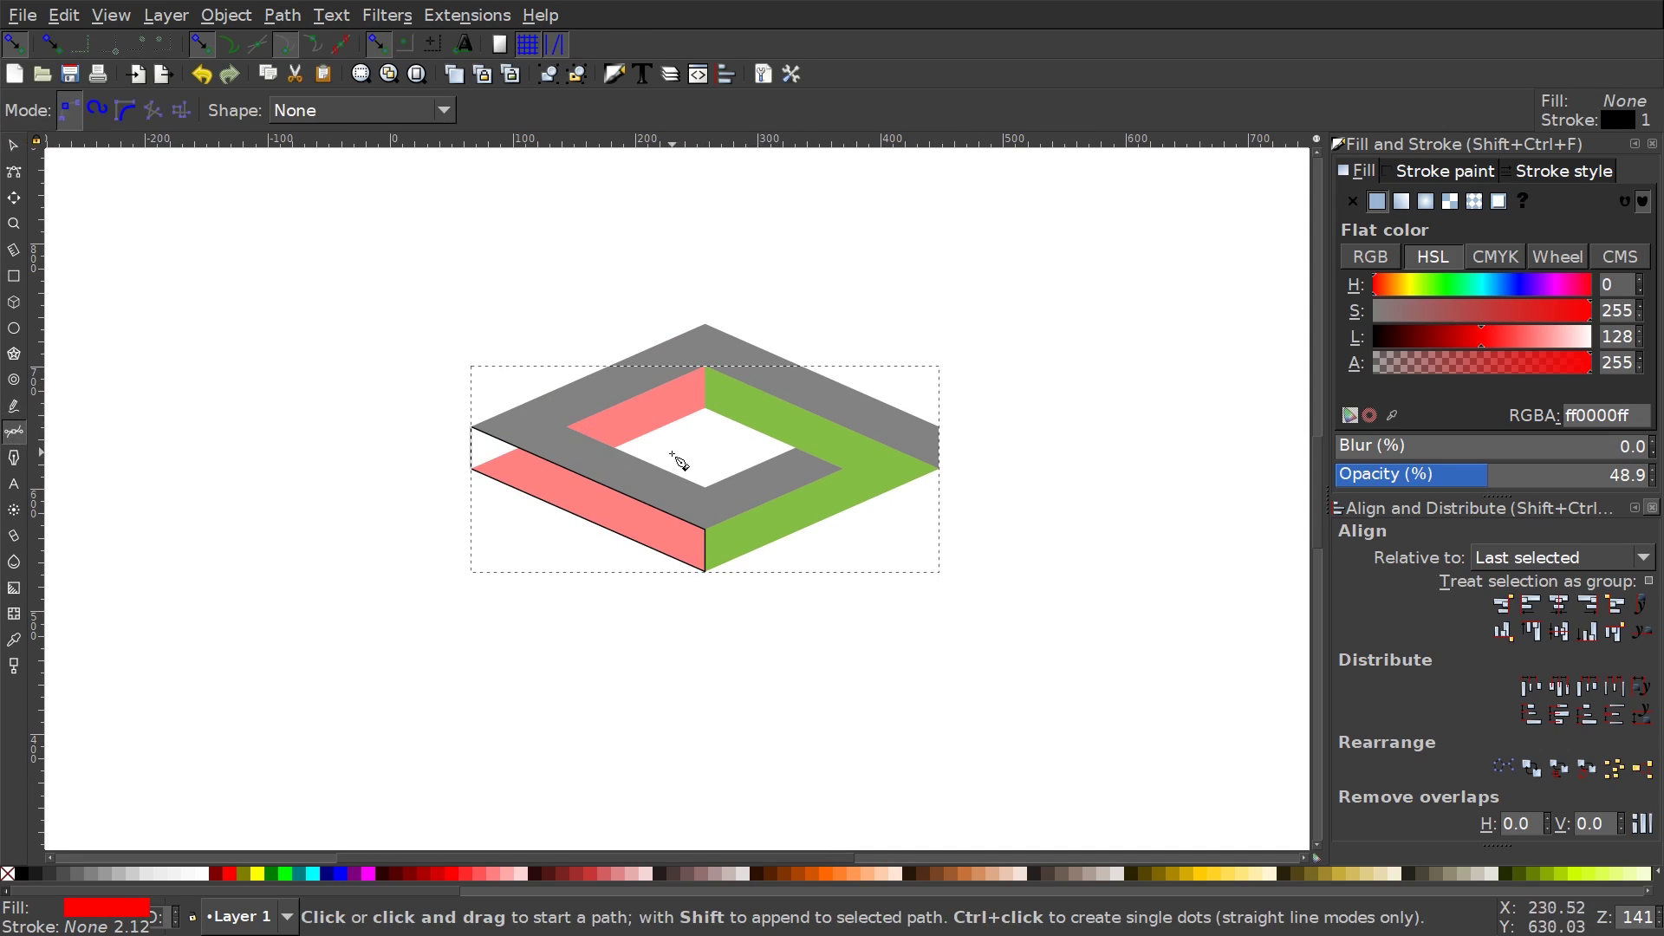
left_click(706, 367)
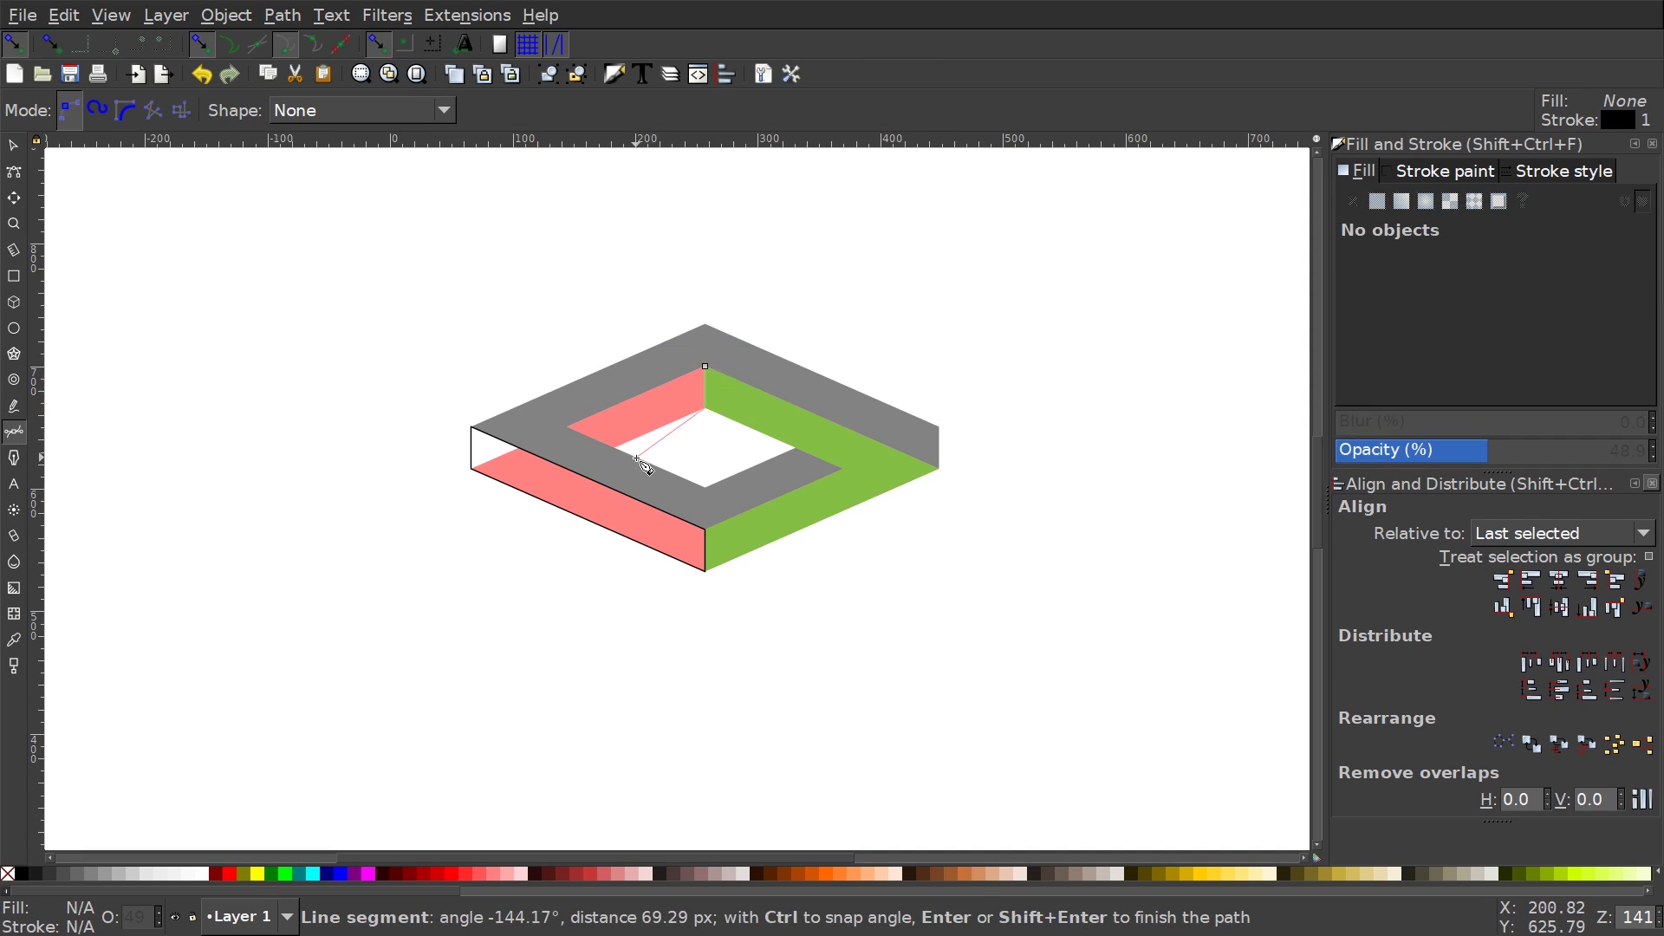
left_click(613, 445)
left_click(568, 427)
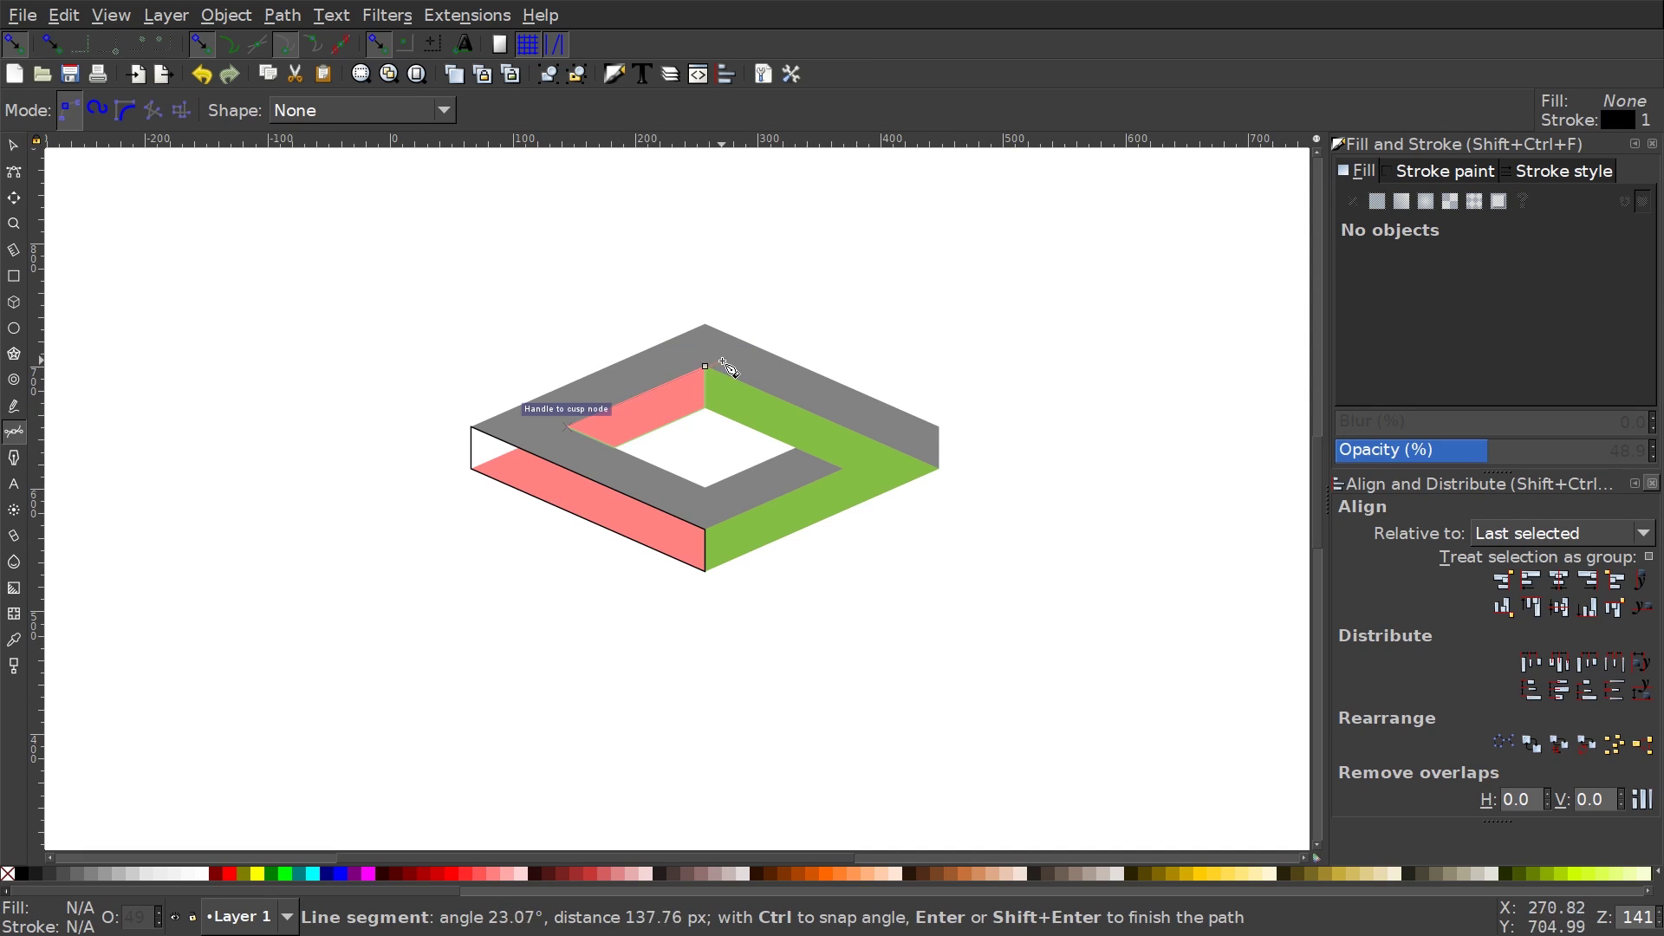
left_click(706, 367)
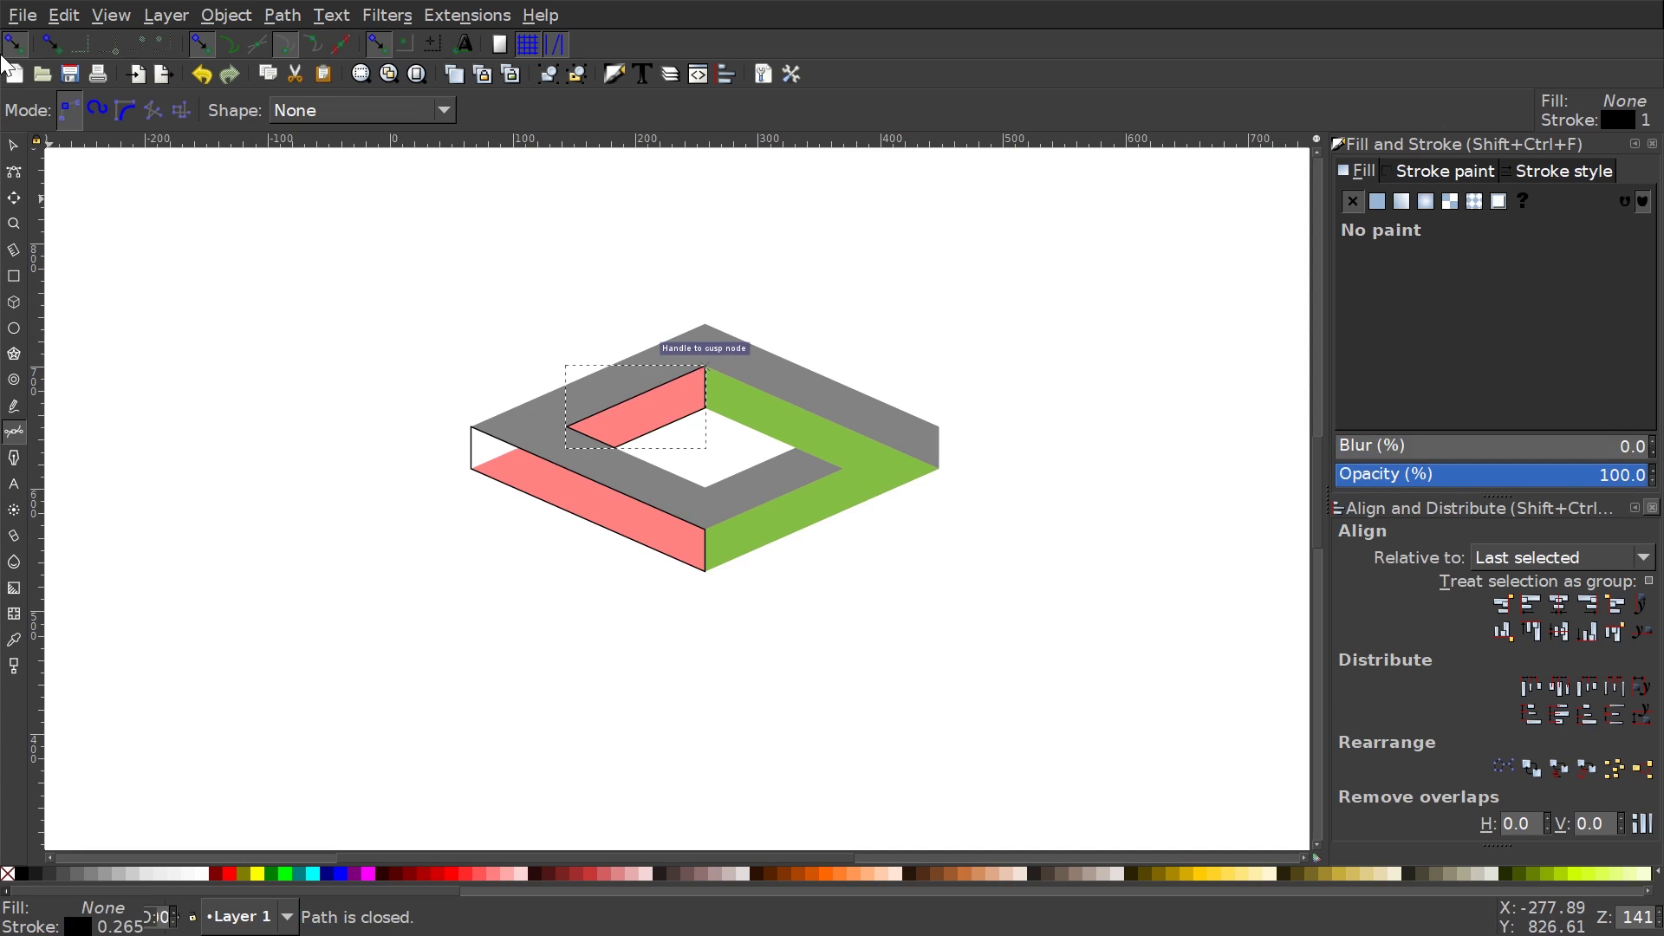
- Delete the red frame from beneath the traced outlines and the green half frame
left_click(13, 145)
left_click_drag(657, 425, 1178, 294)
key("Delete")
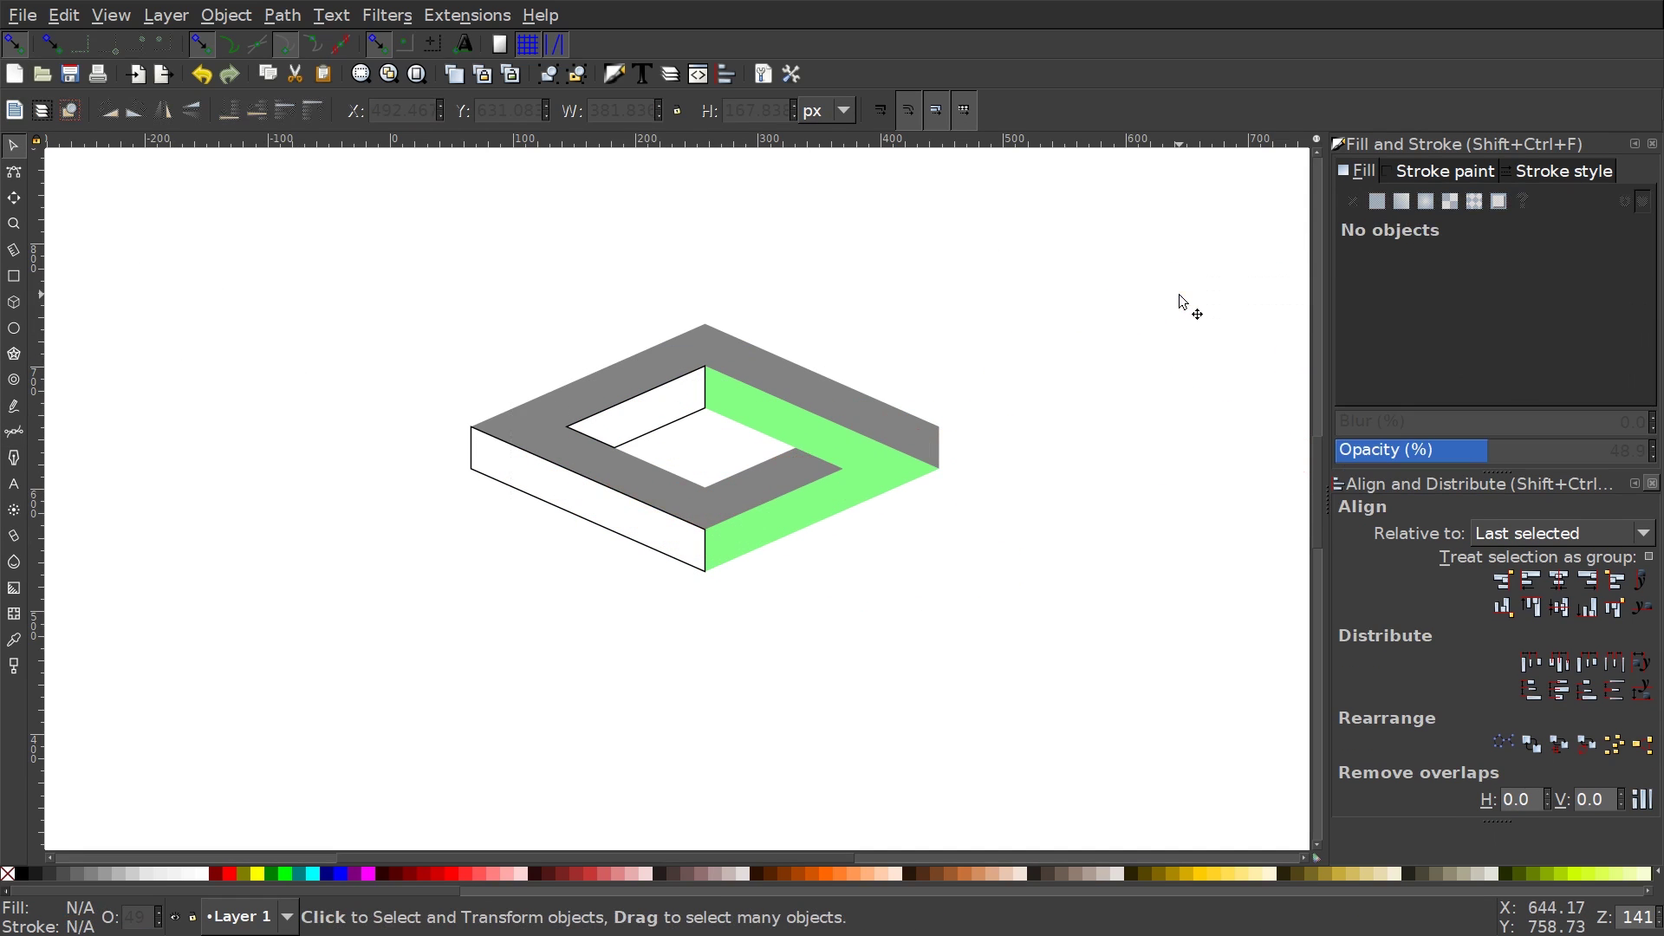
- Fill the lower-left outer face with blue #0000FF, remove its stroke and lower its opacity to 53.1%
left_click(665, 564)
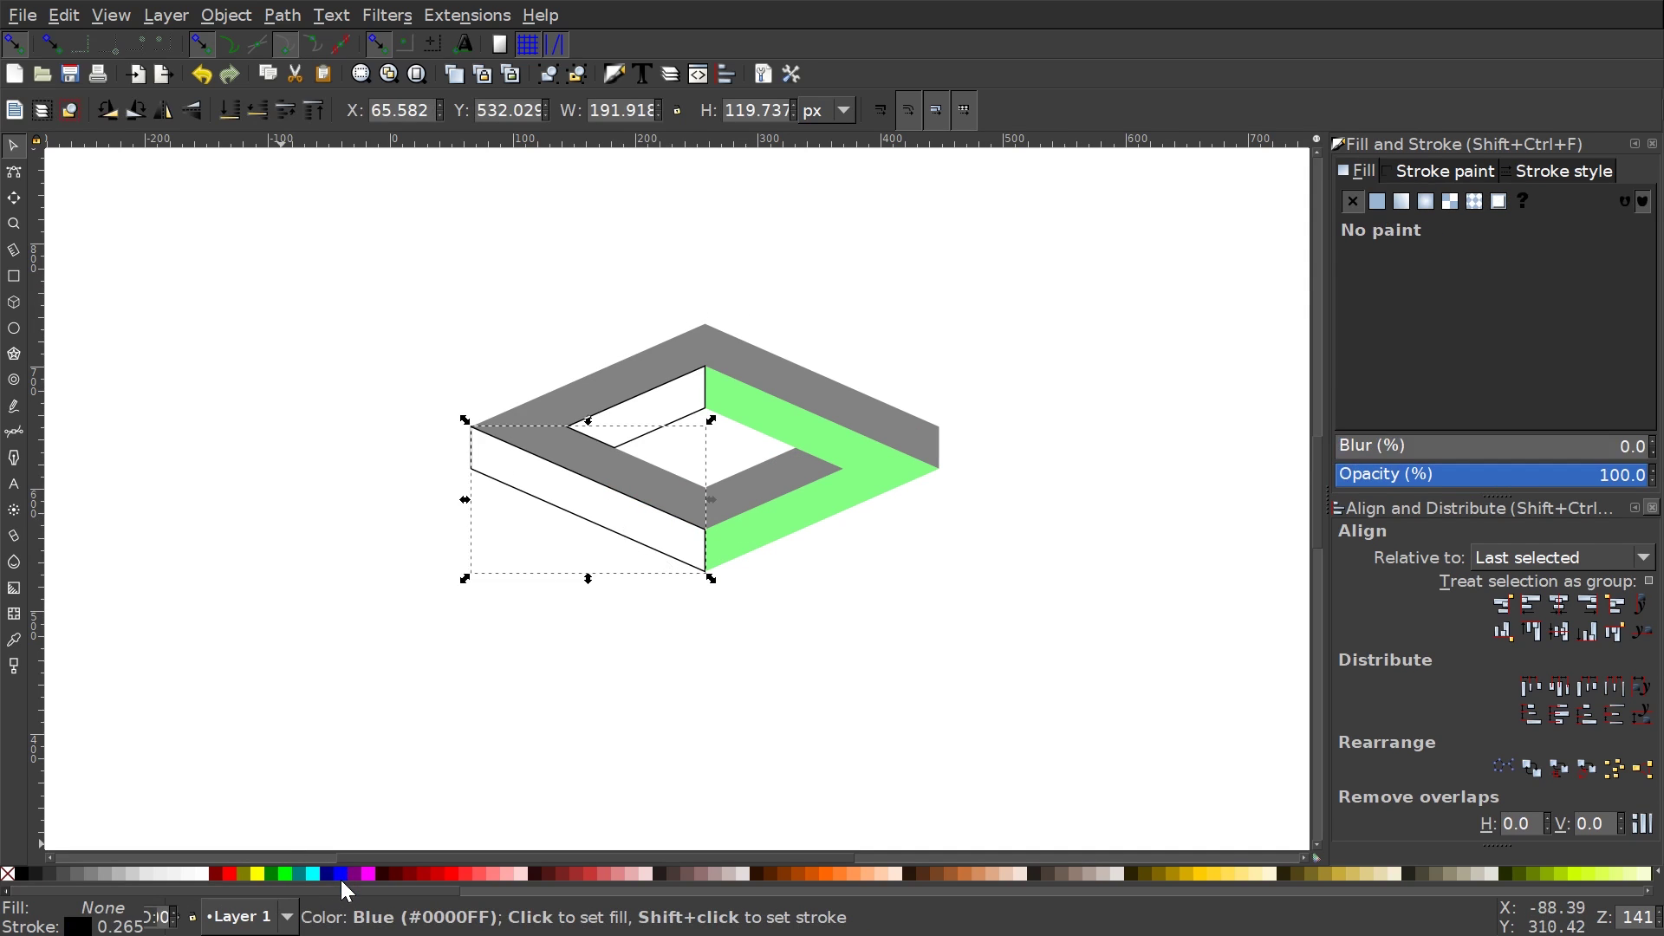
left_click(340, 875)
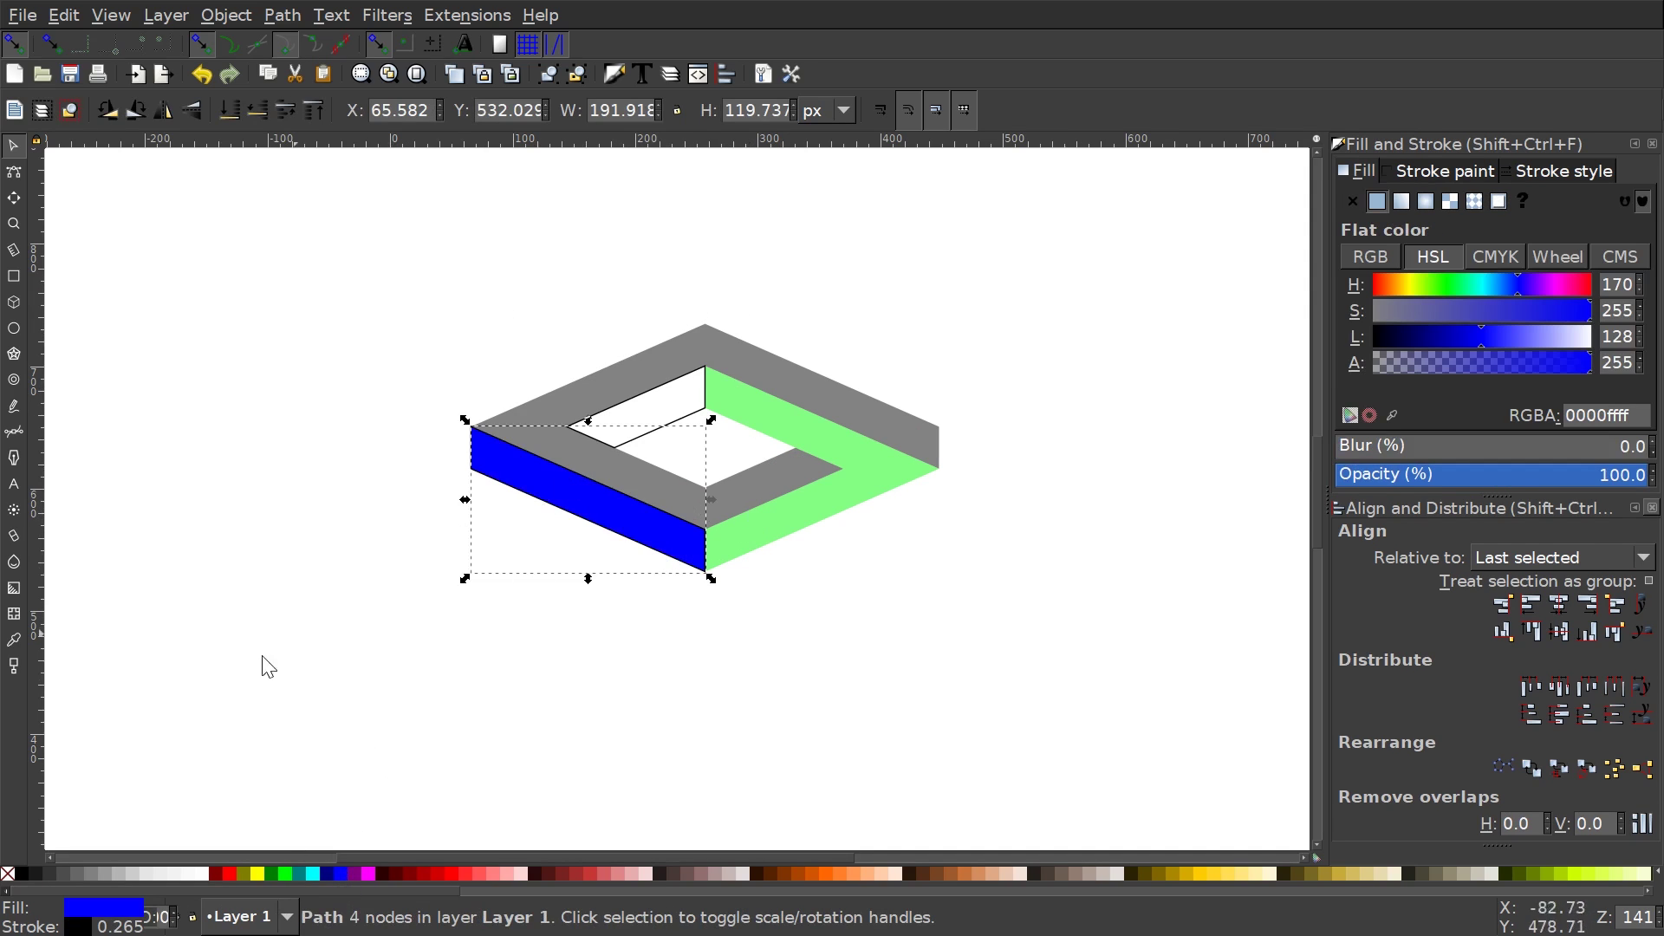
key("shift")
left_click(7, 875, "shift")
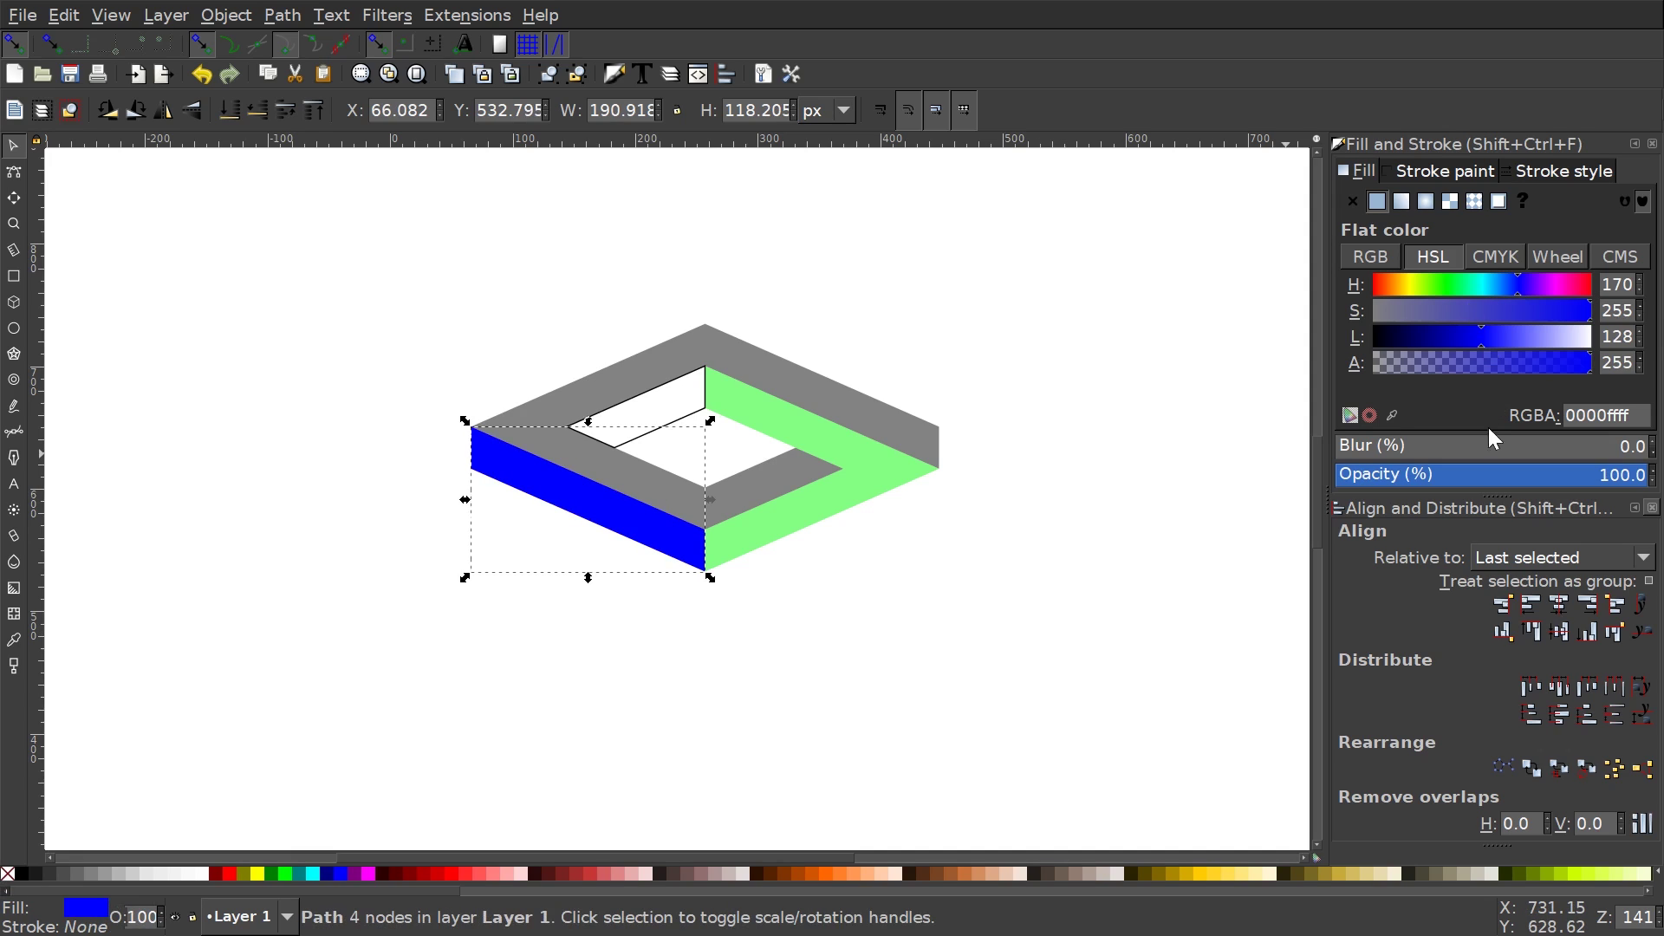
left_click(1495, 474)
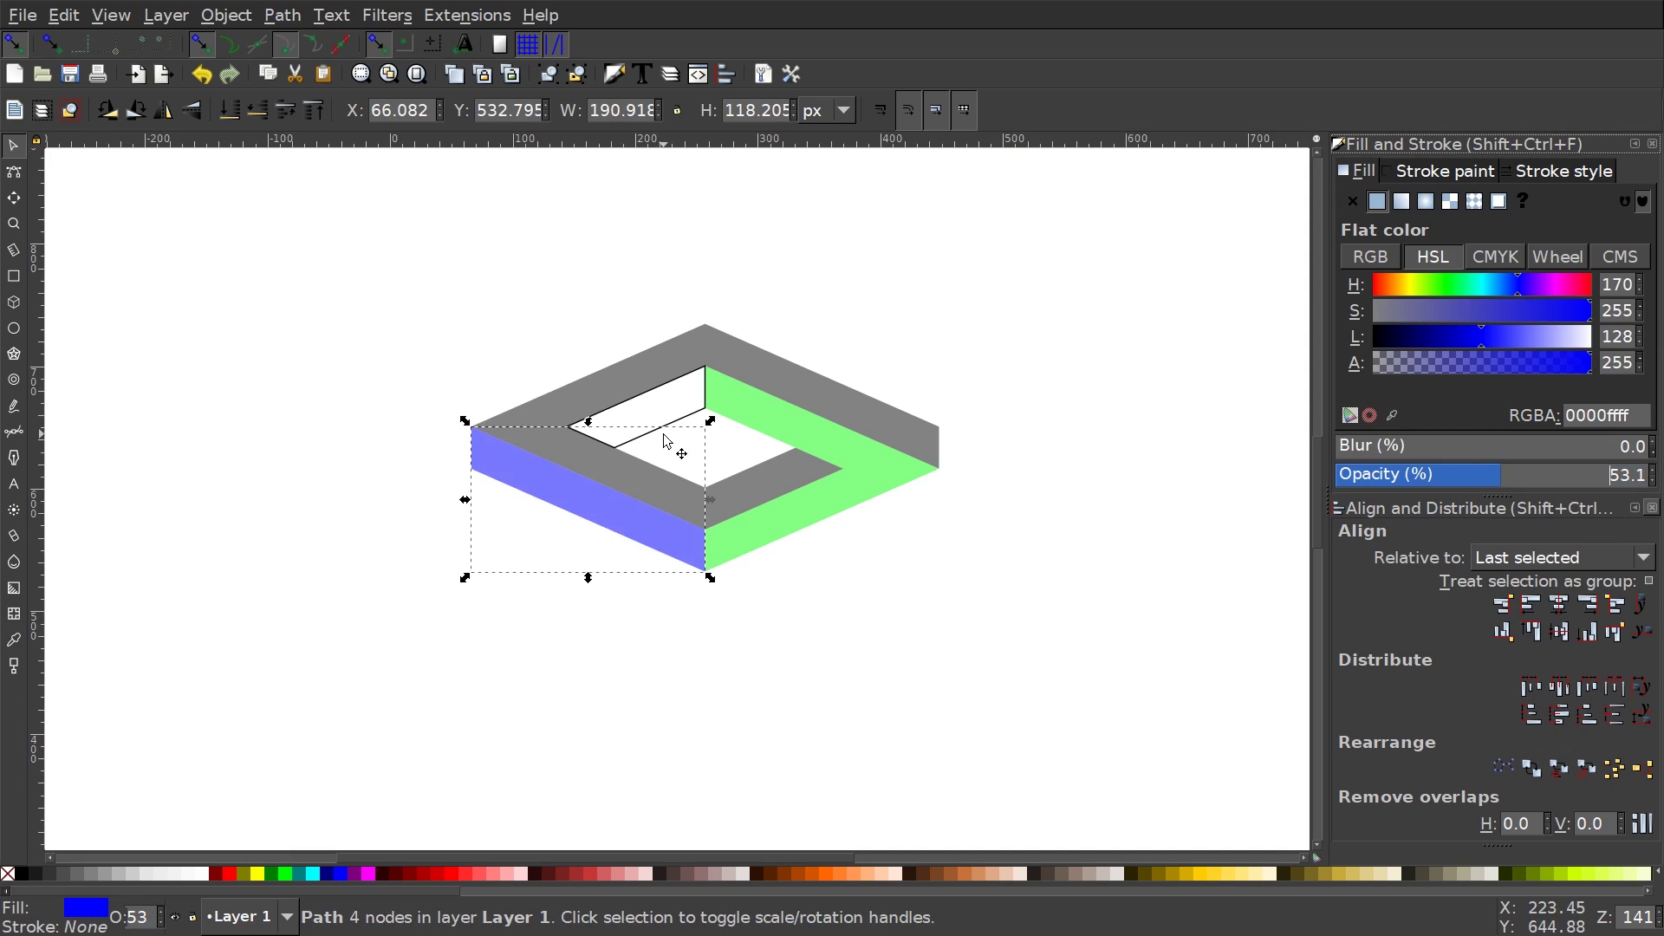
- Fill the inner upper-left face with blue #0000FF, remove its stroke and lower its opacity to 49.7%
left_click(665, 438)
left_click(345, 873)
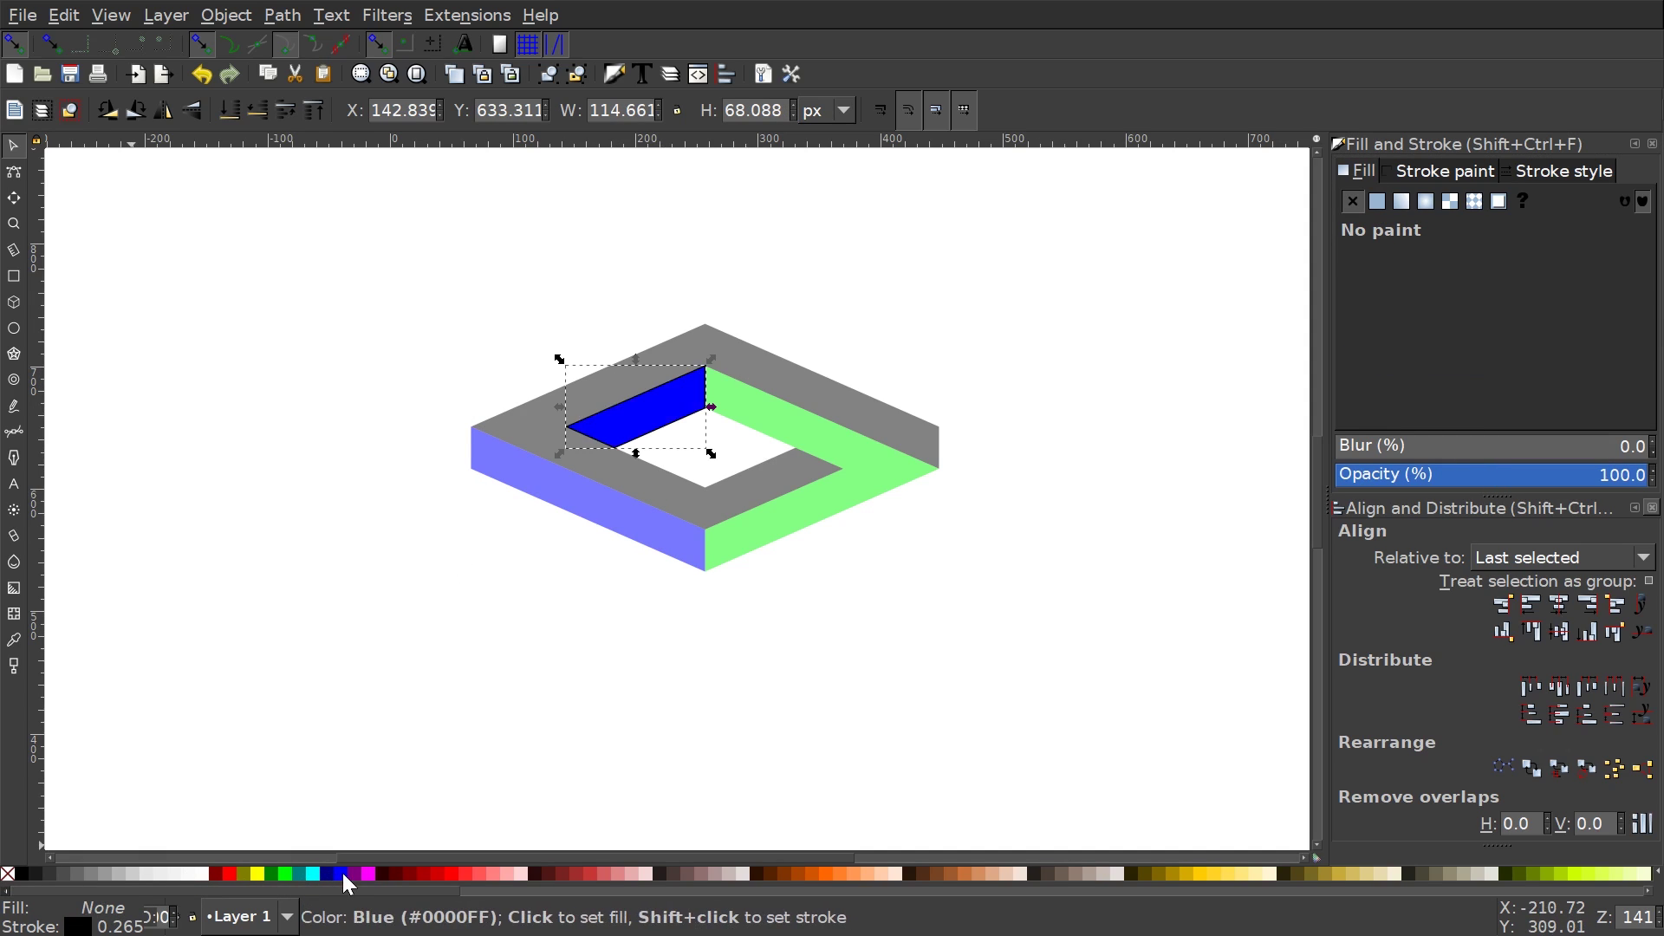
left_click(7, 874, "shift")
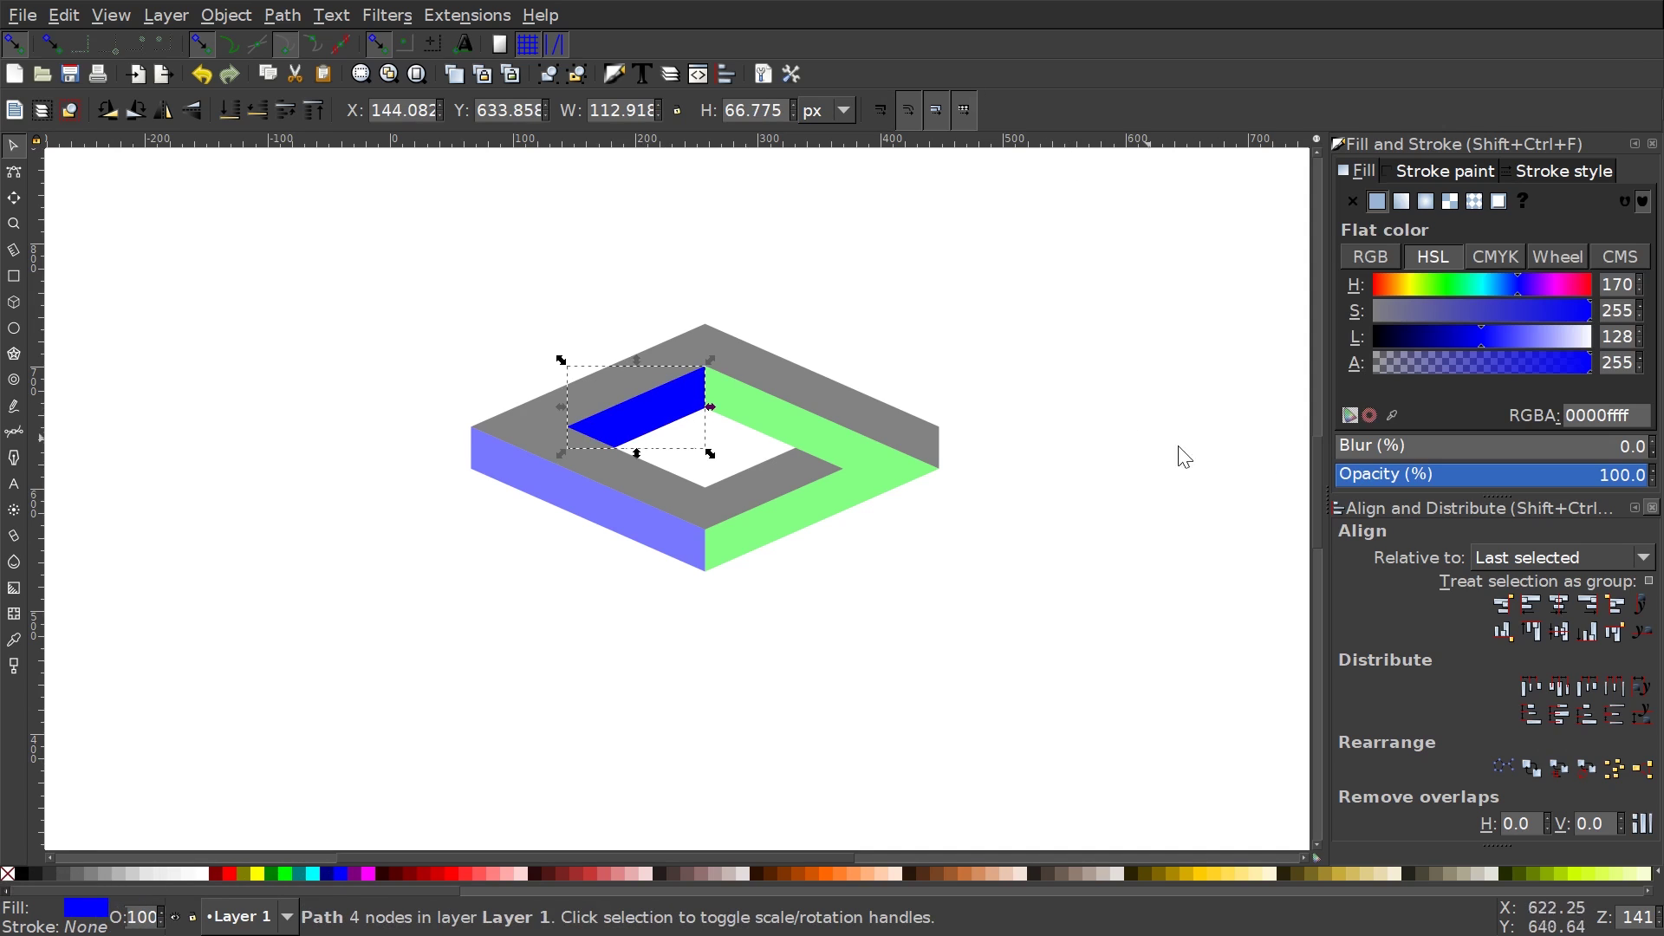
left_click(1491, 475)
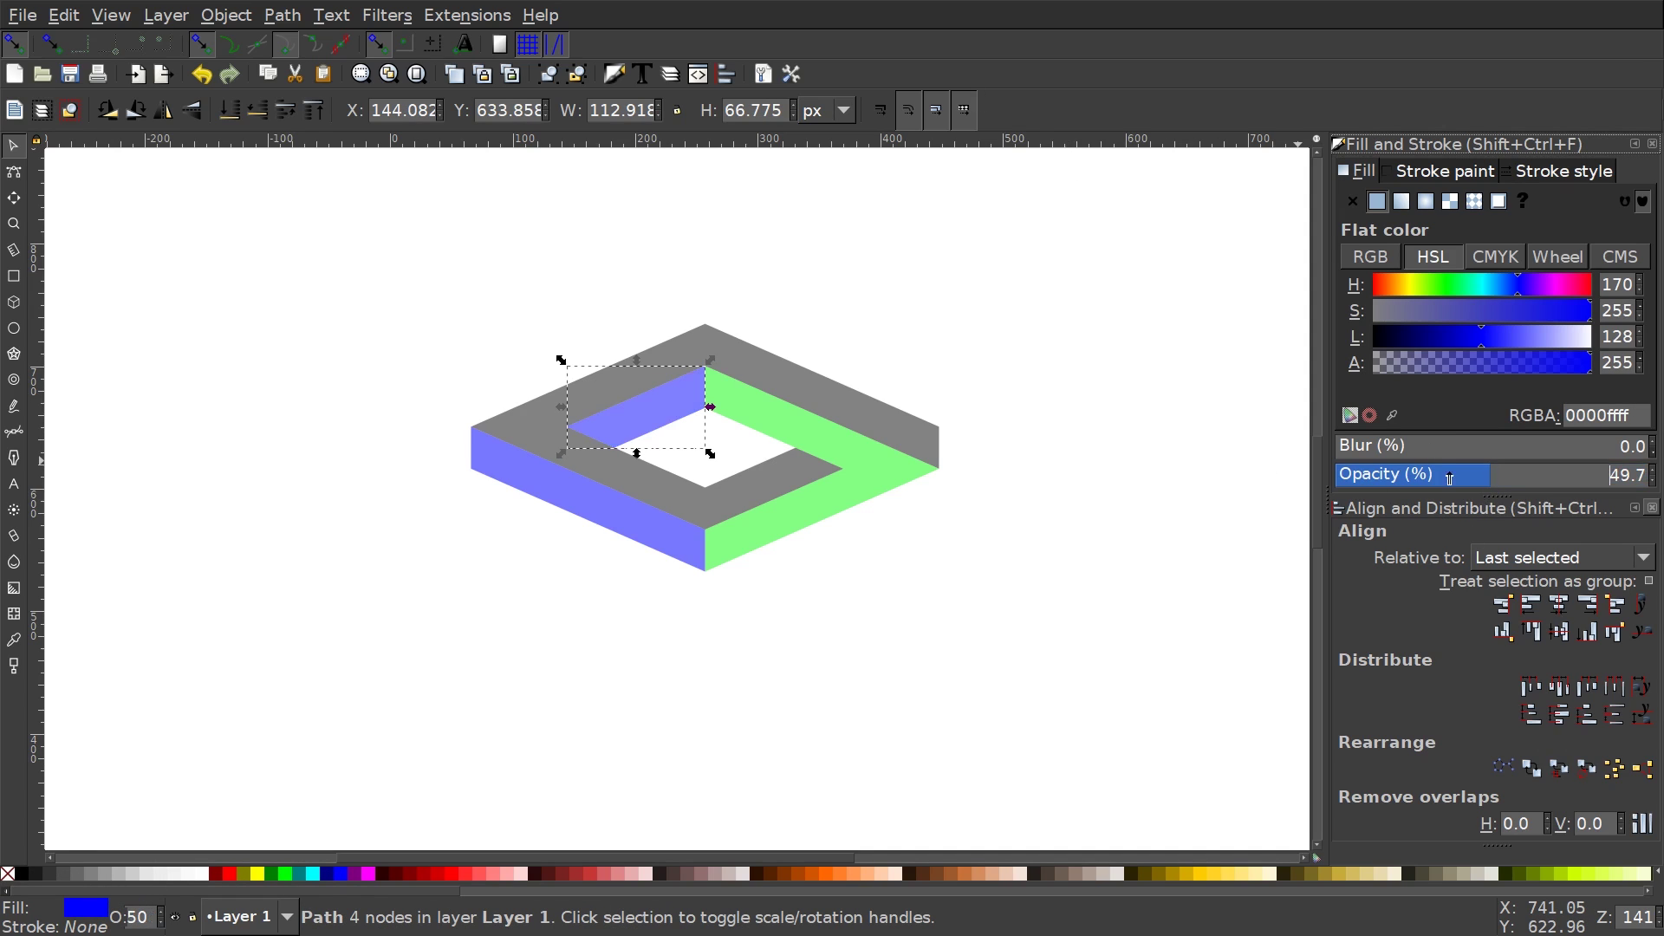
- Set all four shapes to 100% opacity and move them together up and left to about X 1, Y 605 px
scroll(706, 482, "up", 2)
scroll(706, 483, "left", 1)
left_click_drag(1101, 753, 258, 288)
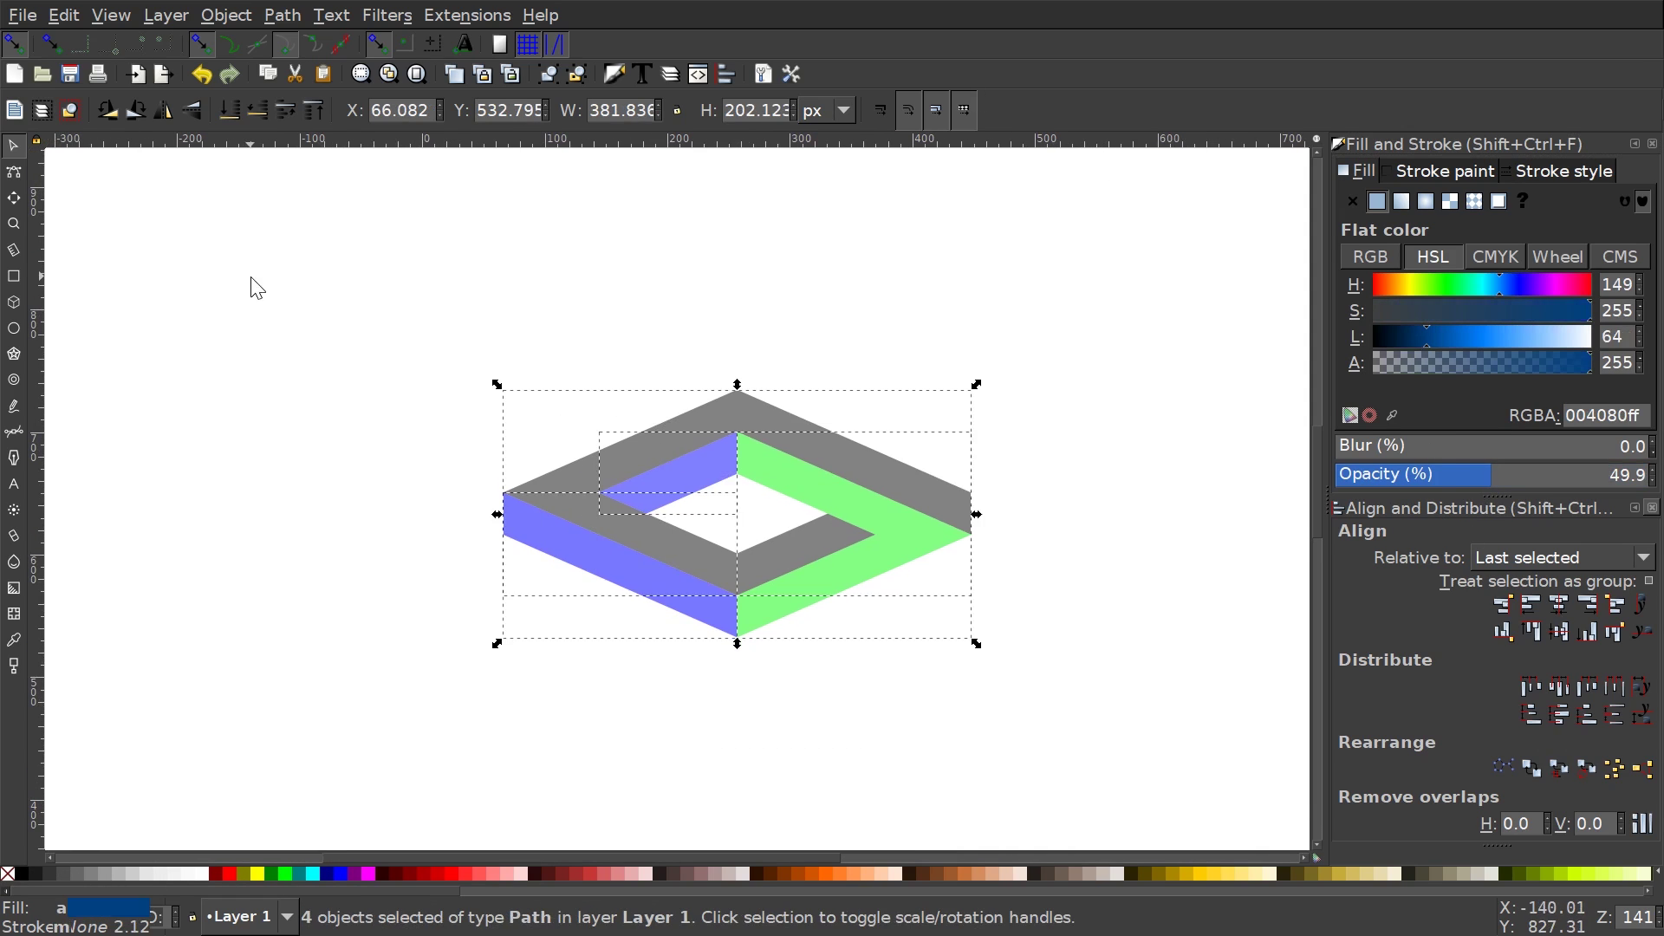
left_click_drag(1489, 475, 1651, 475)
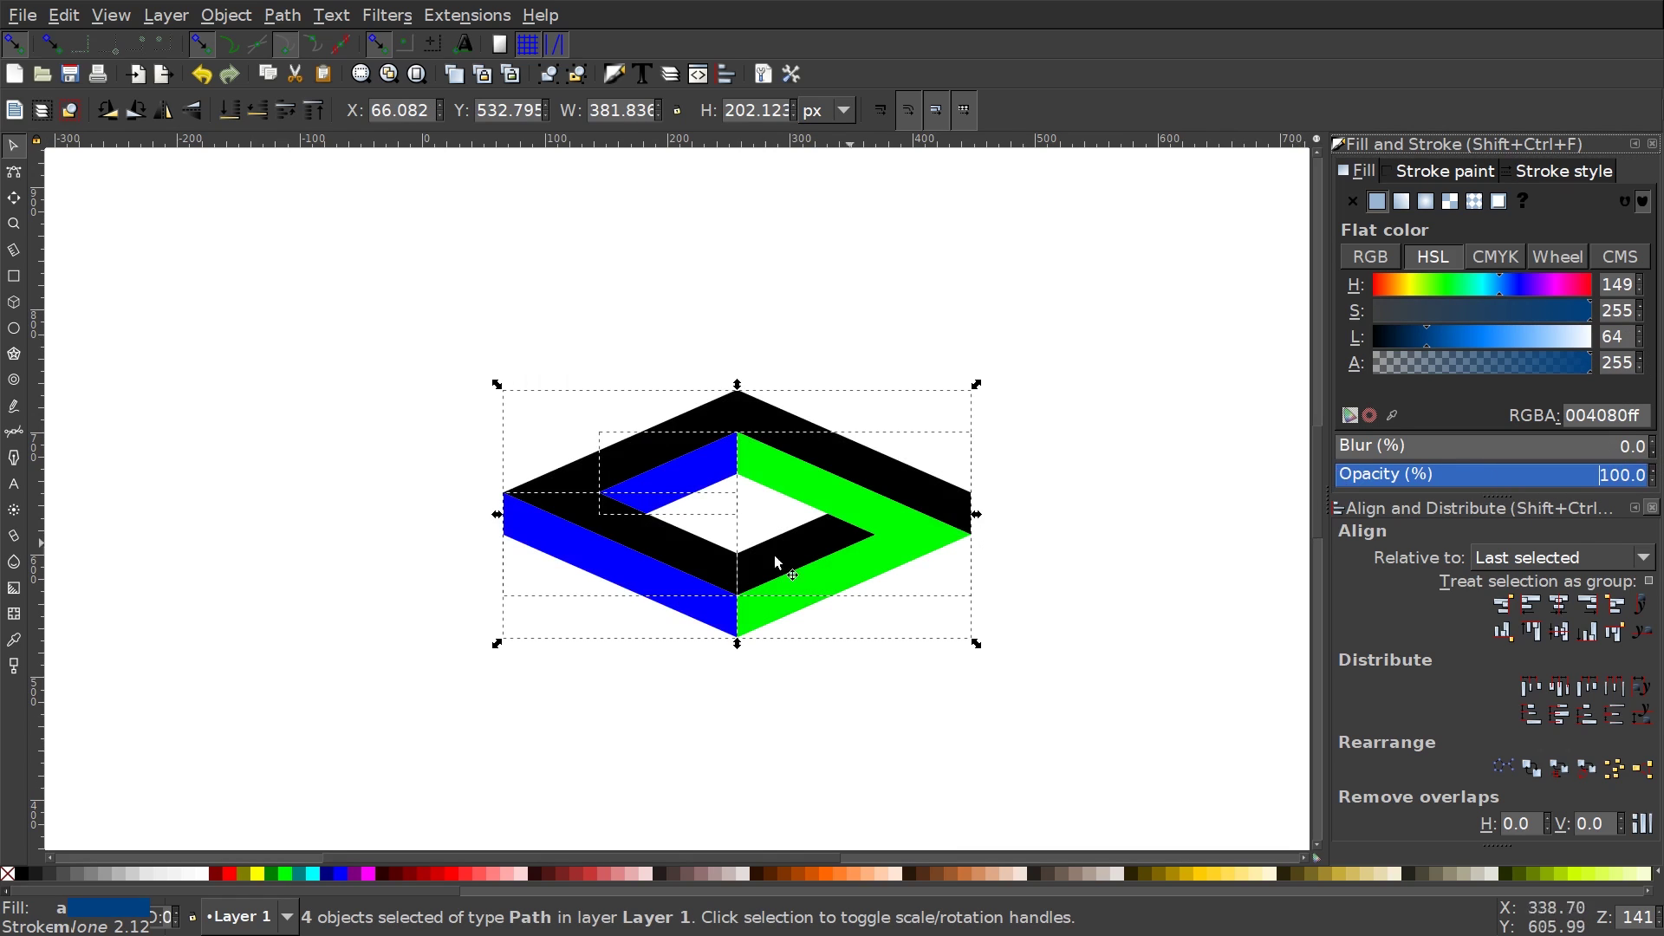
left_click_drag(776, 557, 751, 489)
left_click(988, 647)
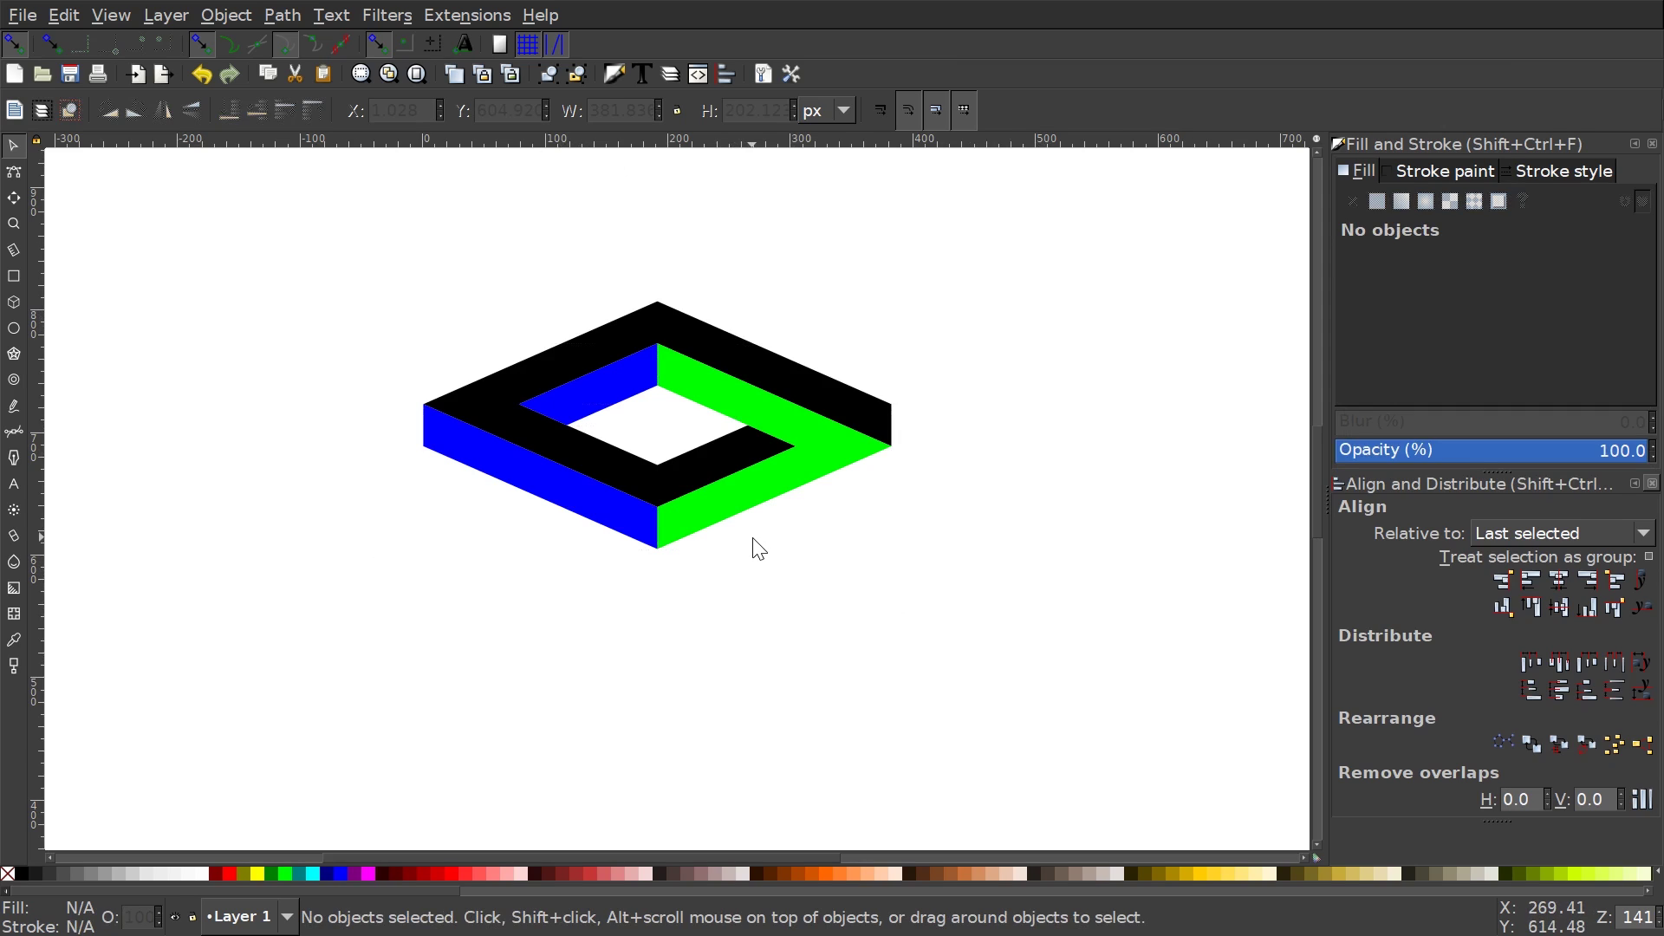
- Recolour the black frame light red #DE8787 and the green half frame medium red
left_click(607, 455)
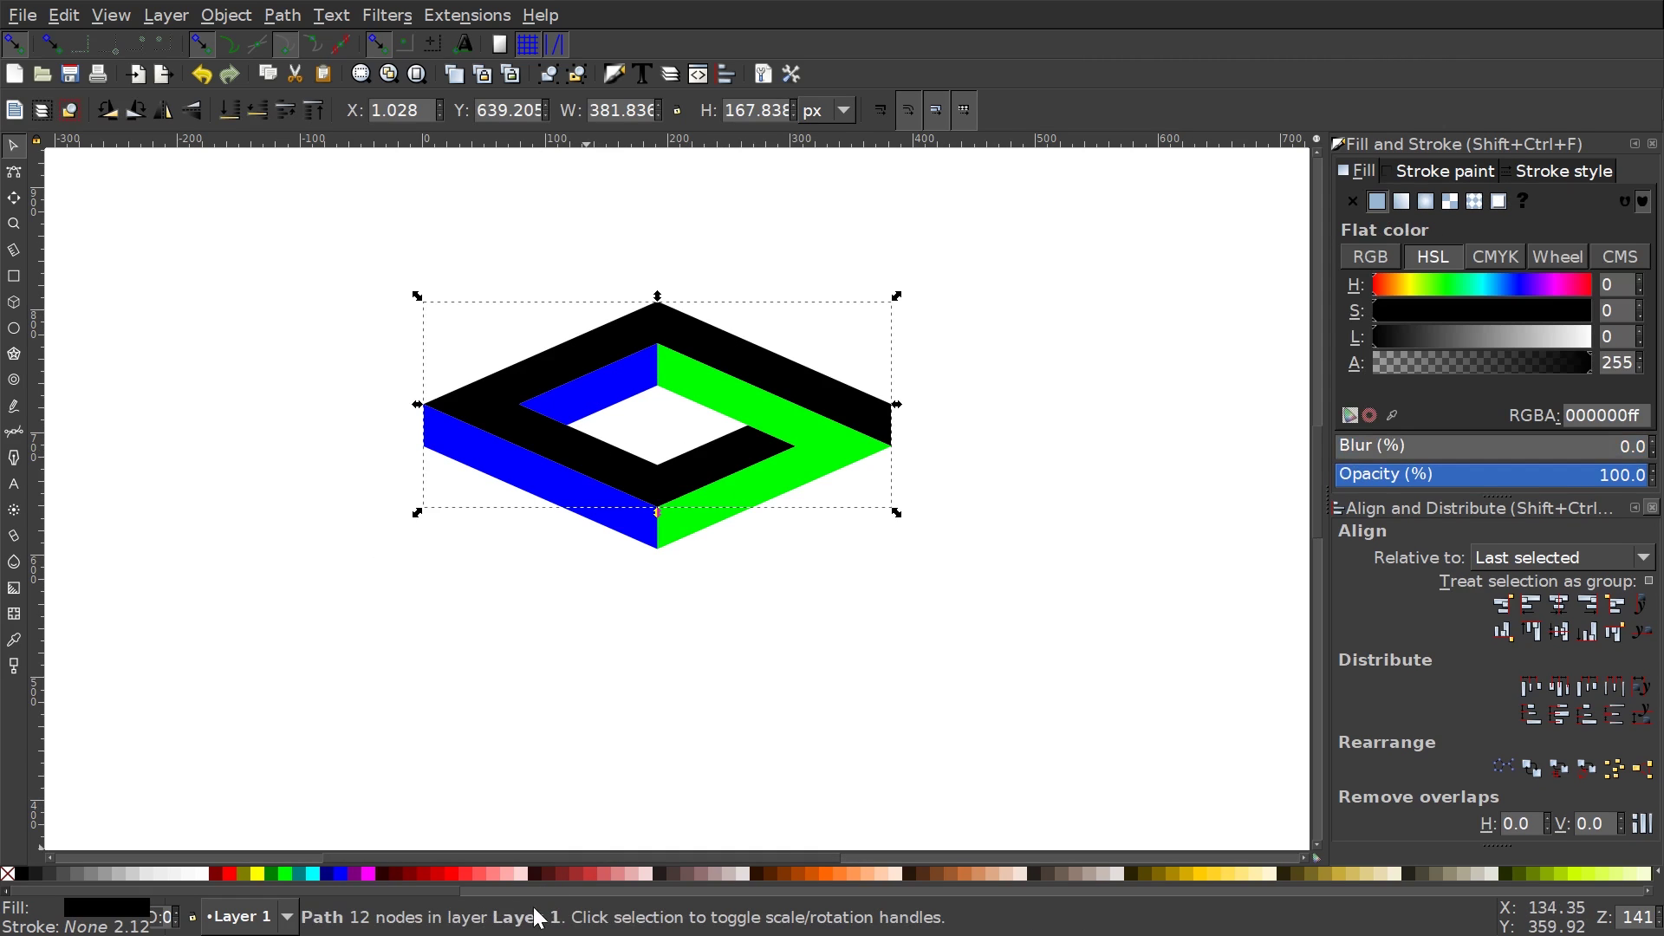
left_click(617, 874)
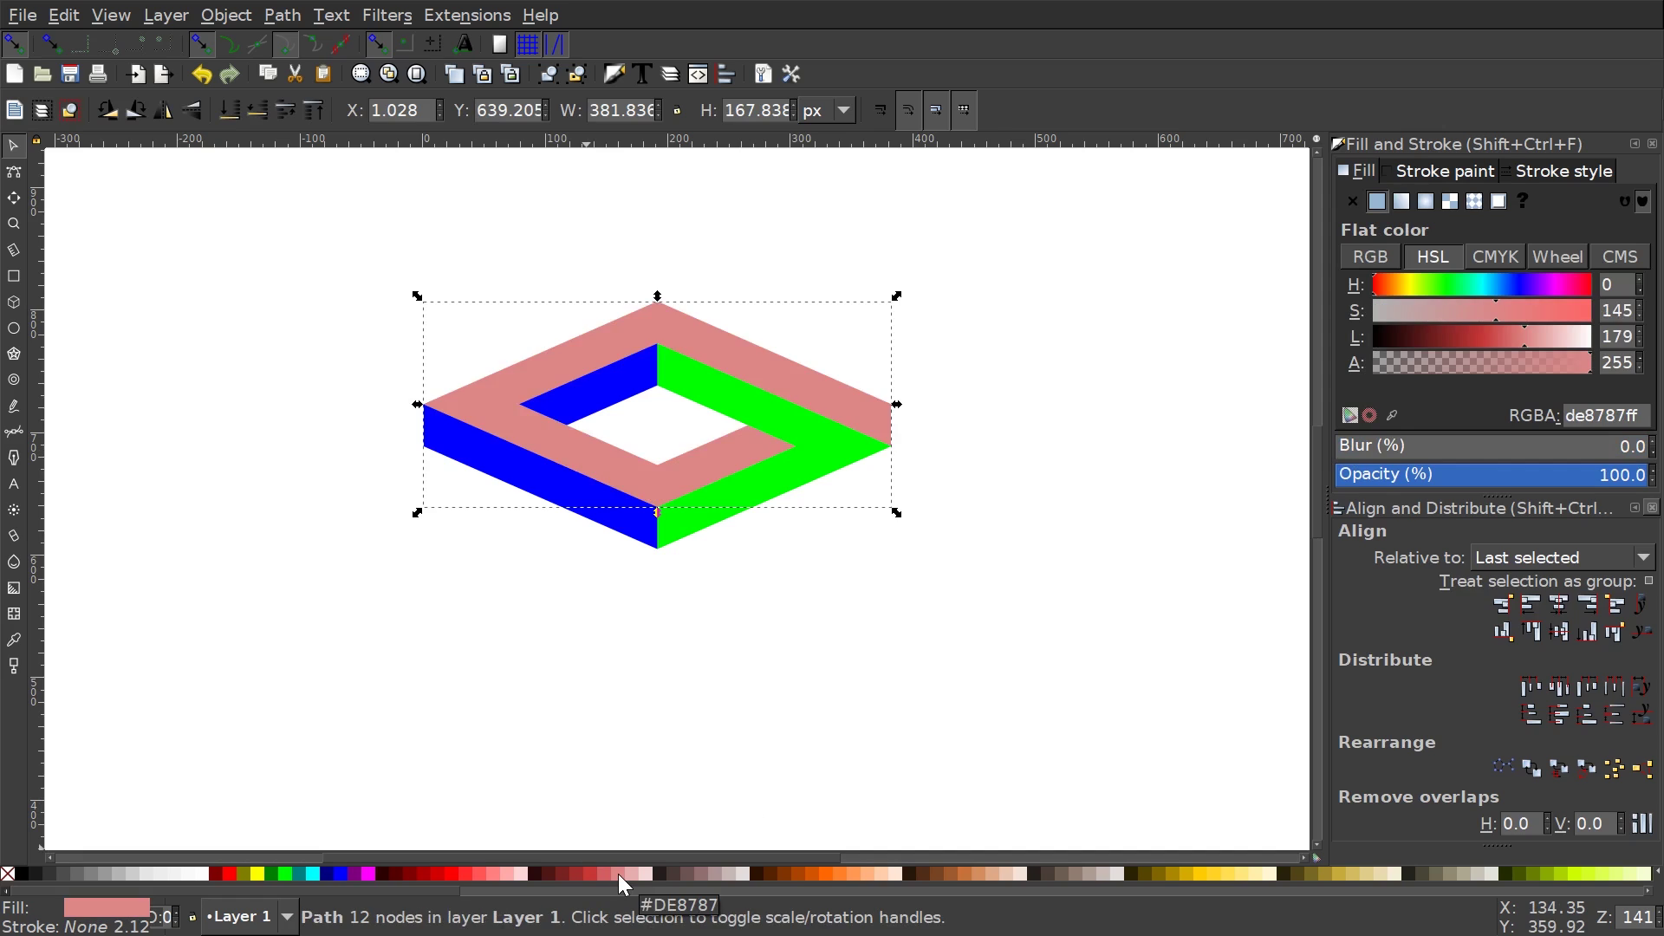
left_click(717, 404)
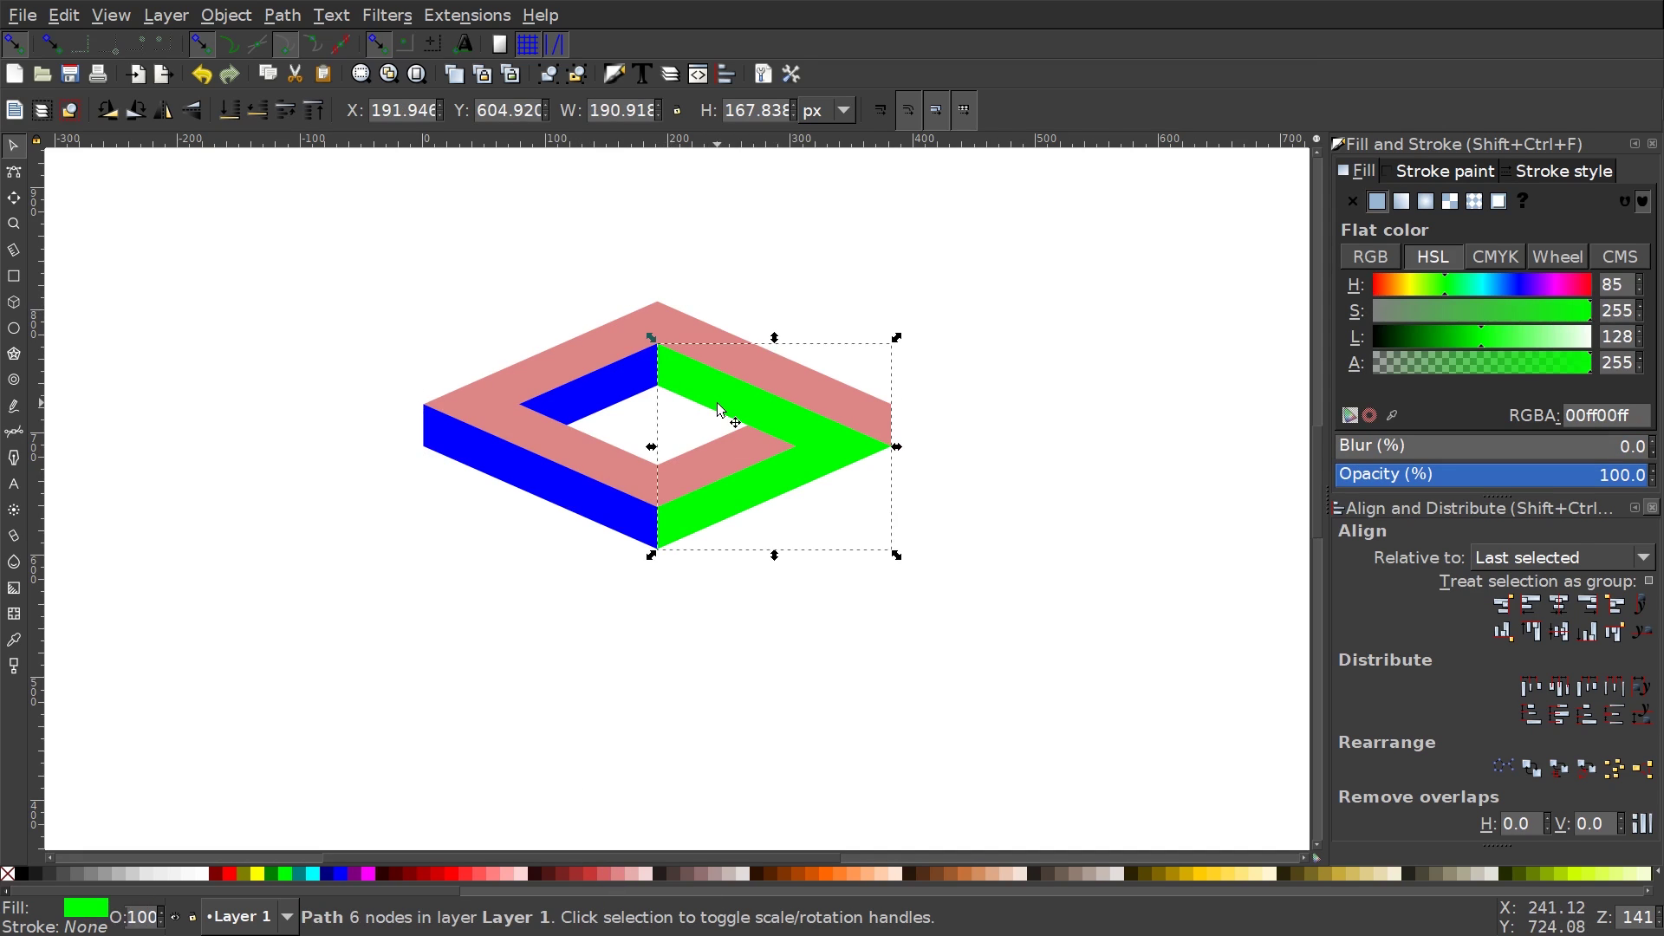
left_click(590, 870)
- Recolour both blue faces, the inner one and the lower-left outer one, dark red #782121
left_click(631, 389)
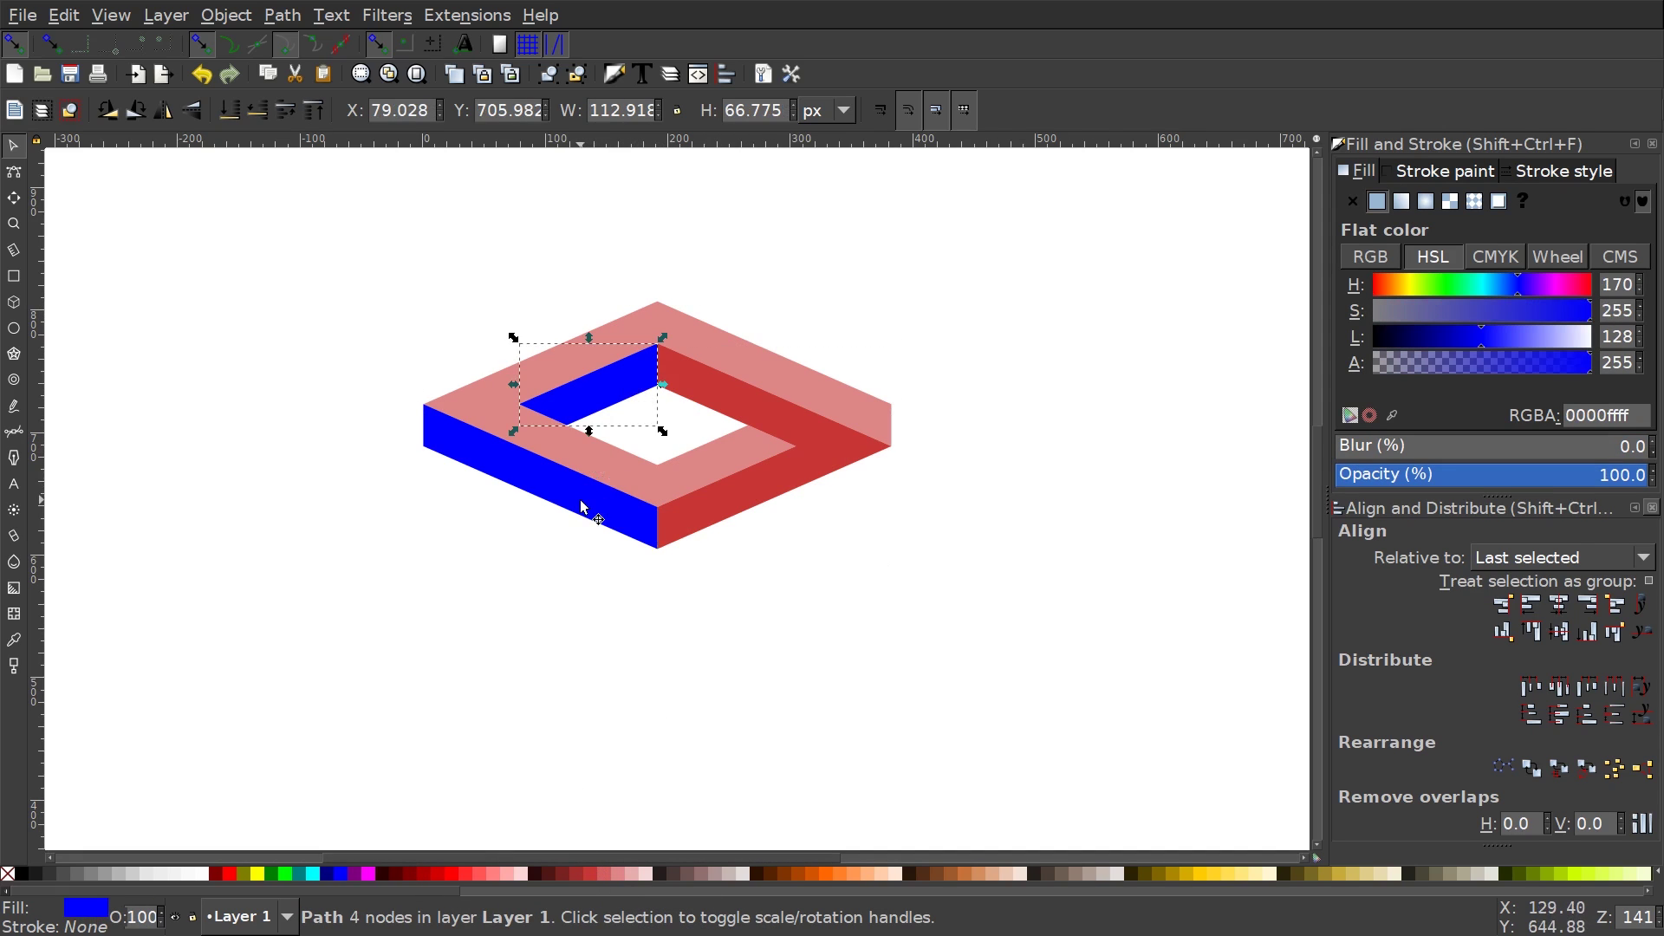
left_click(563, 873)
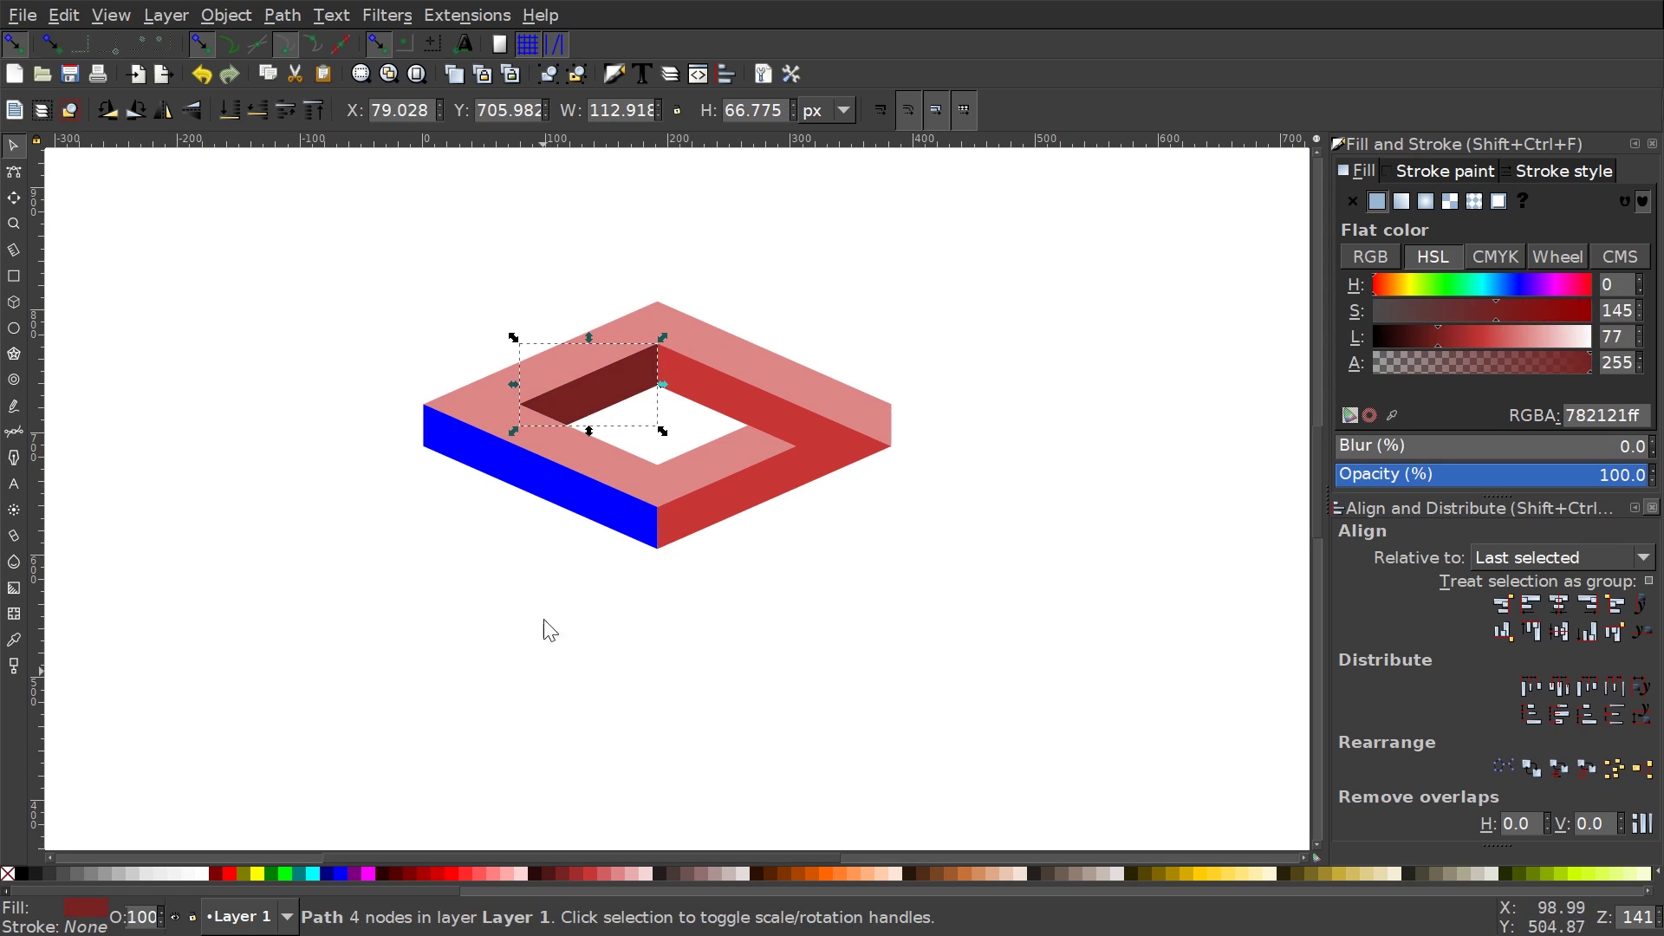
left_click(575, 495)
left_click(572, 875)
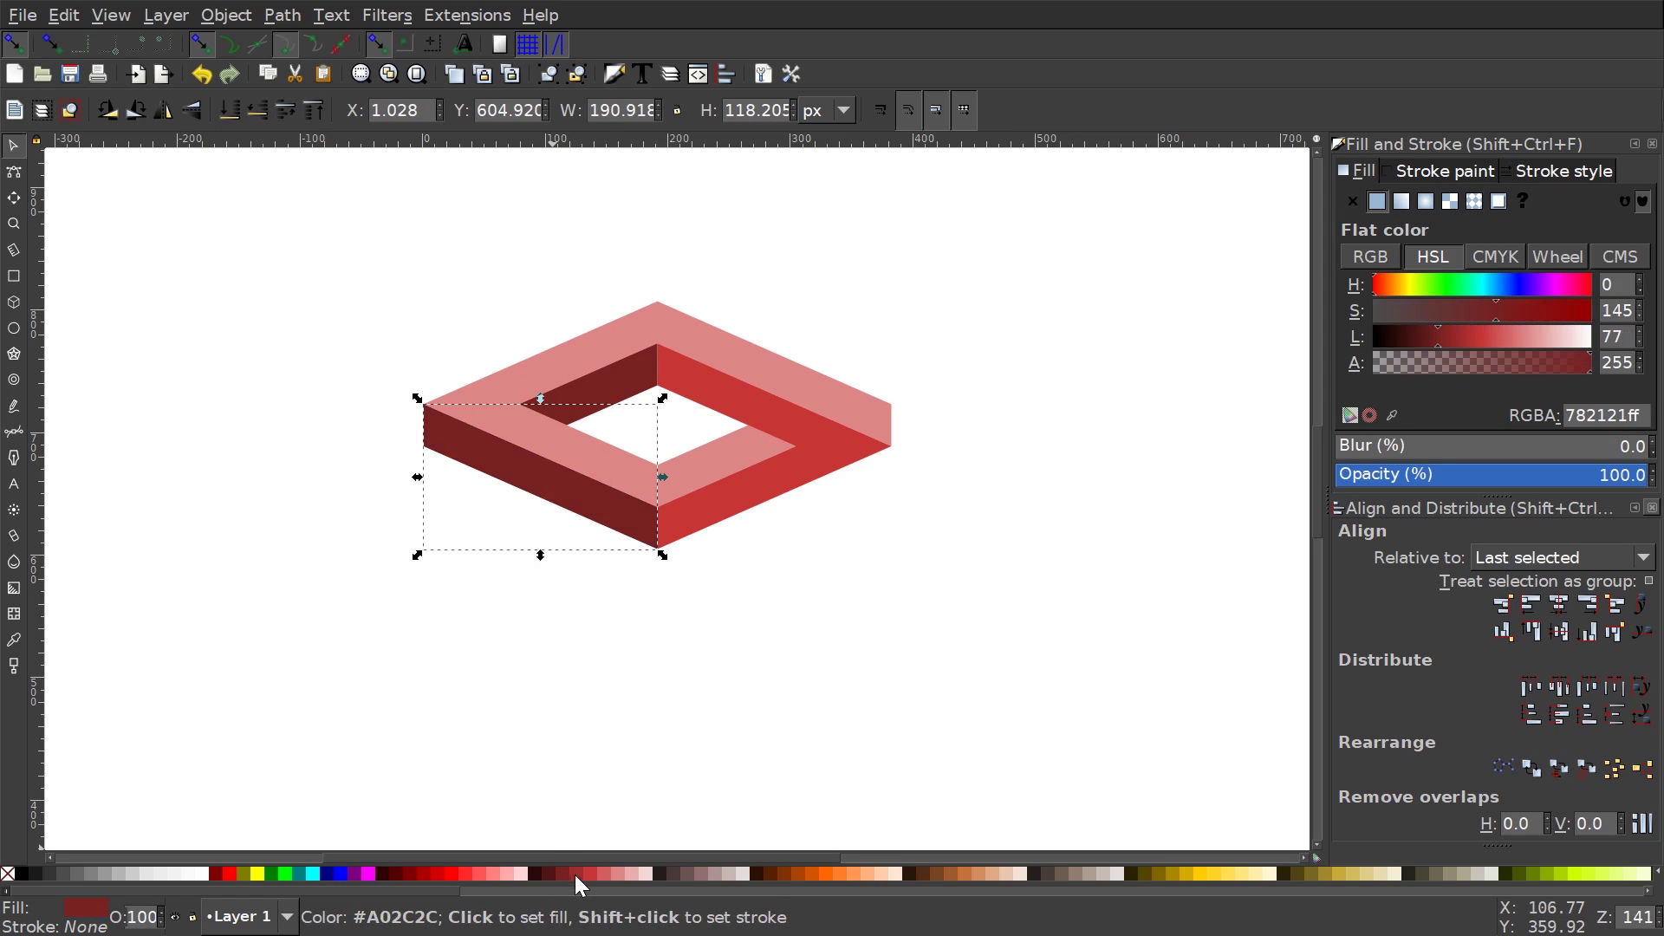
left_click(705, 531)
- Place a copy of the small red frame near the middle of the canvas and enlarge it to about 283 × 150 px
scroll(867, 606, "up", 1)
scroll(866, 607, "left", 2)
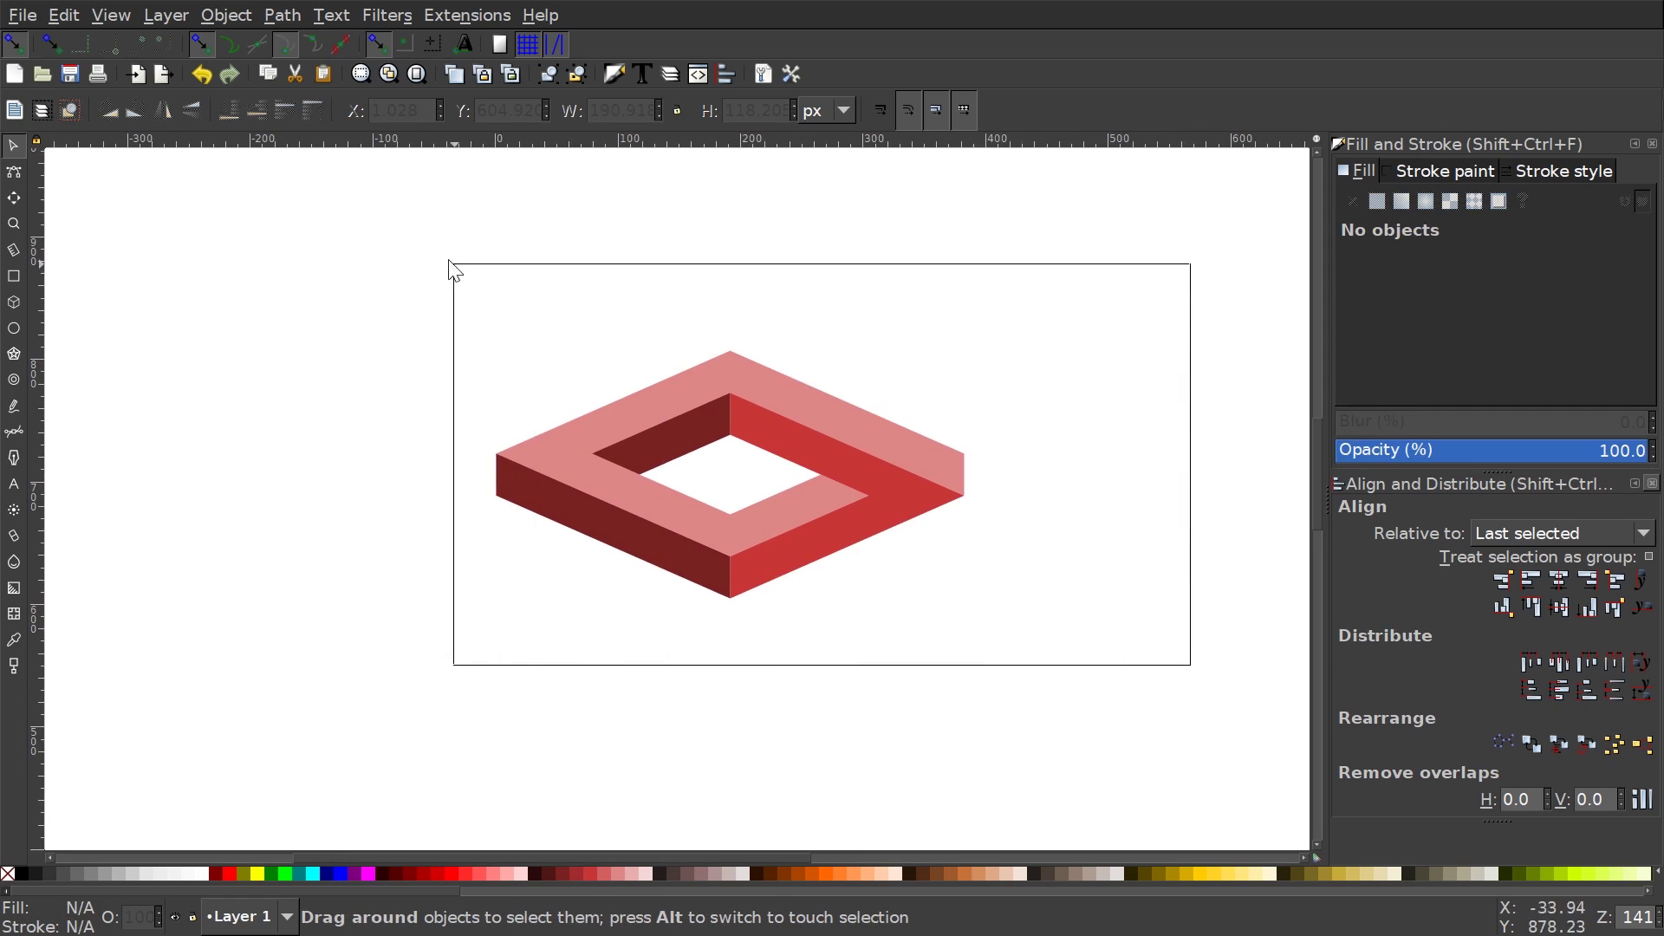
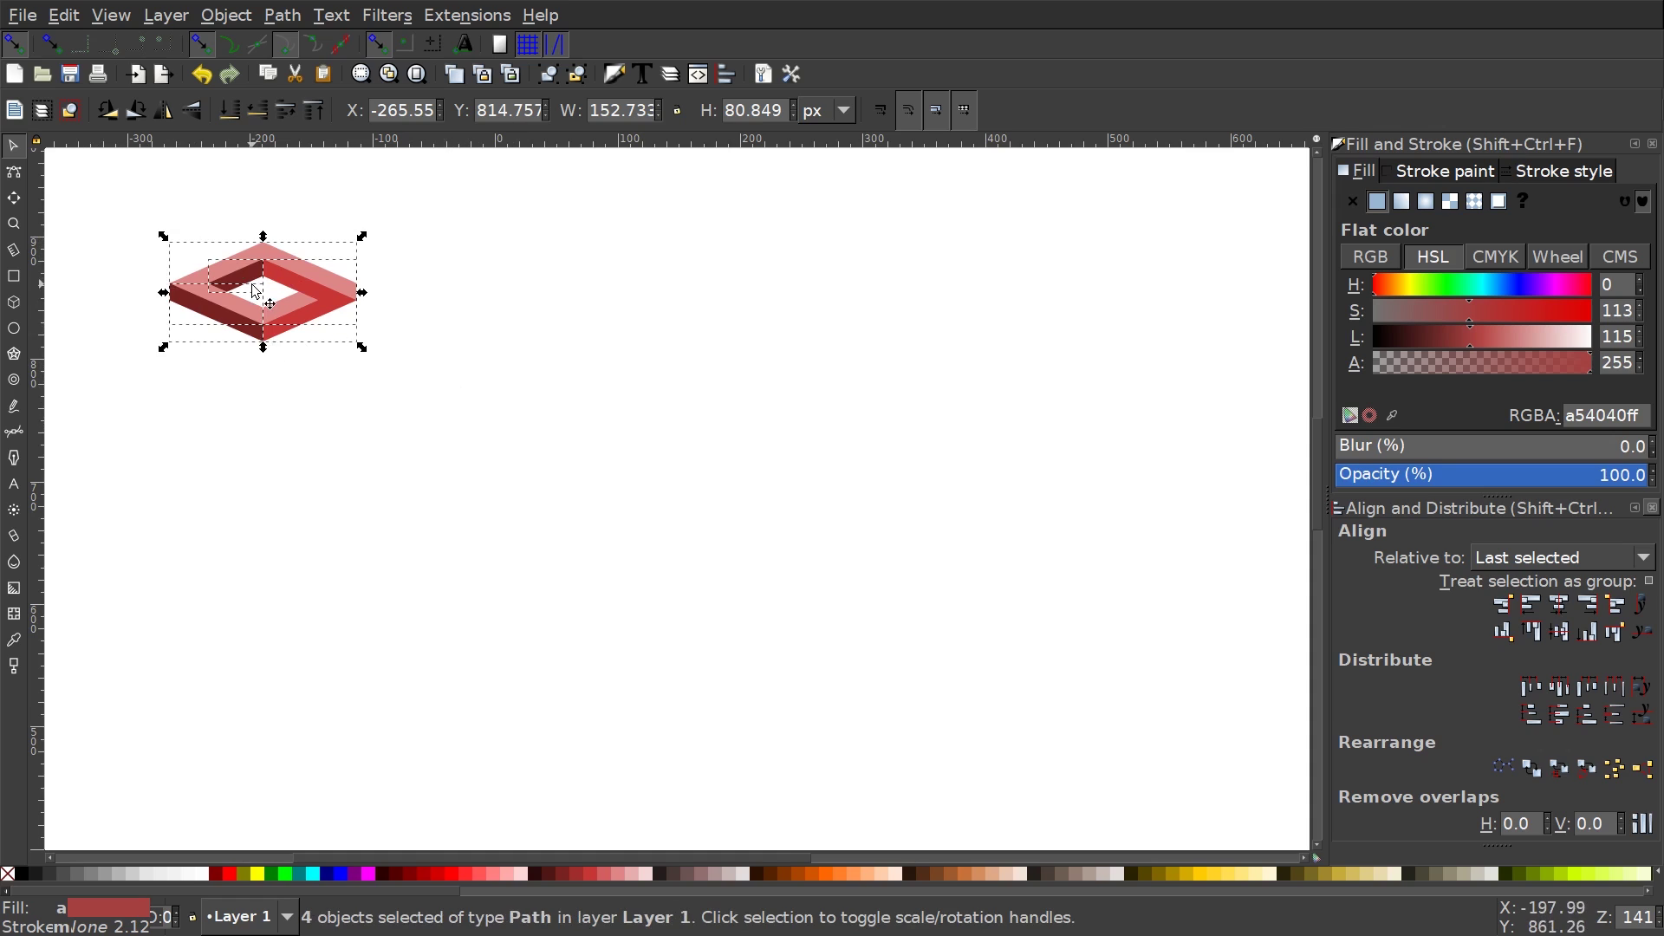
left_click_drag(261, 322, 745, 488)
left_click_drag(847, 512, 927, 572)
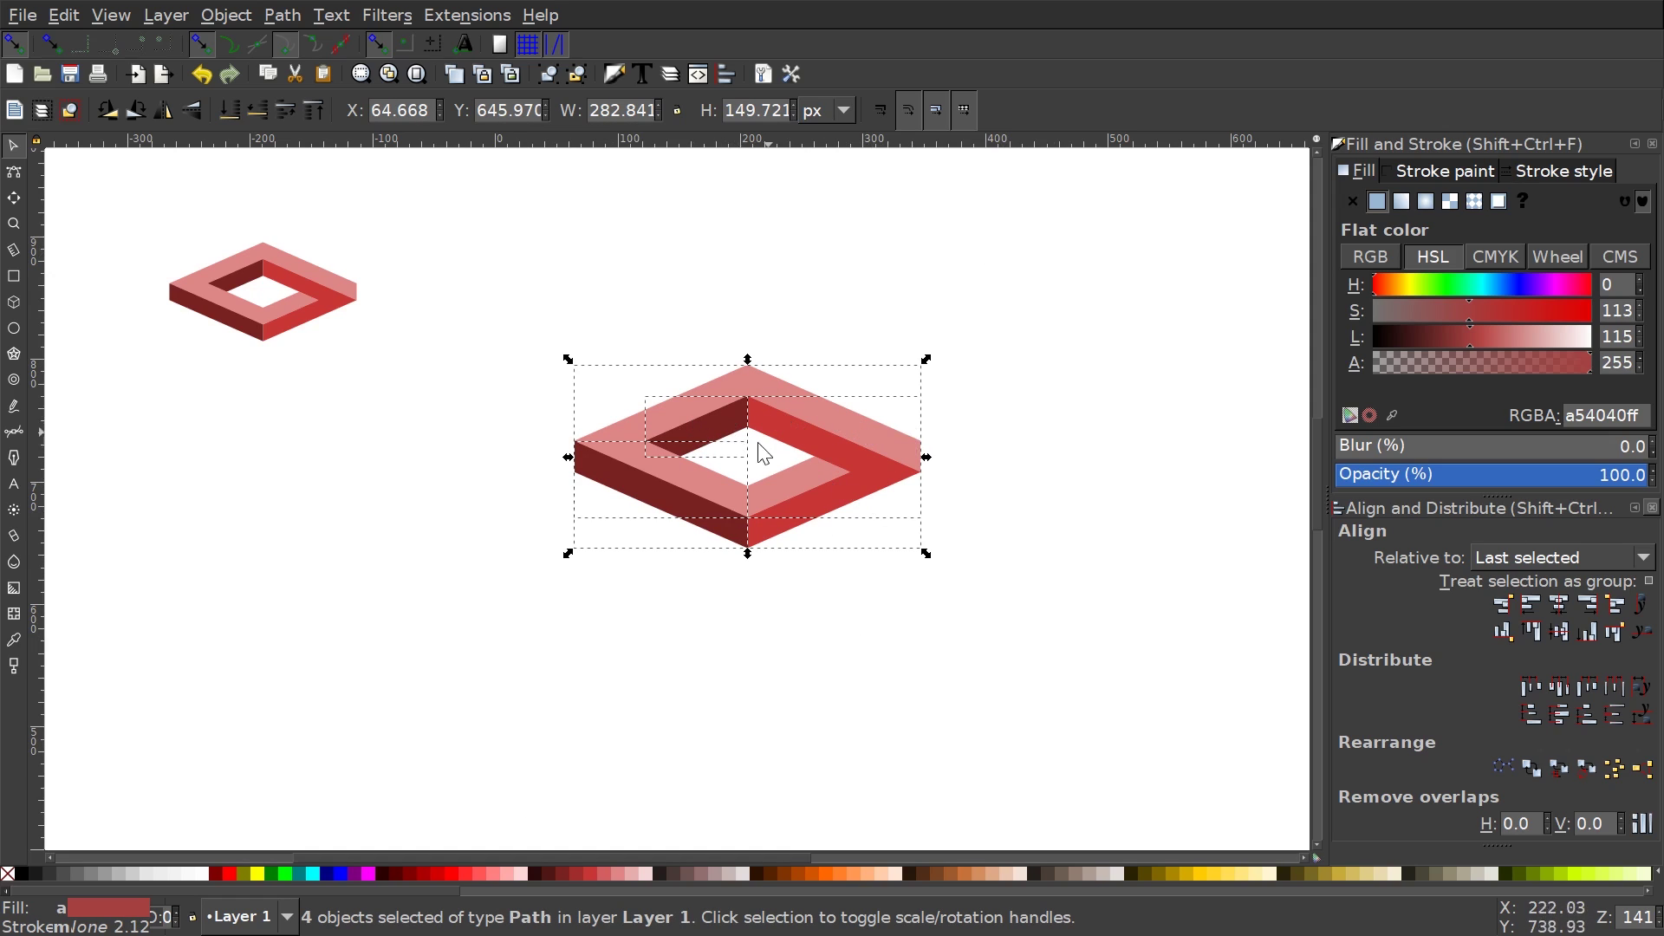
- Give all four faces of the enlarged copy a black stroke
key("shift")
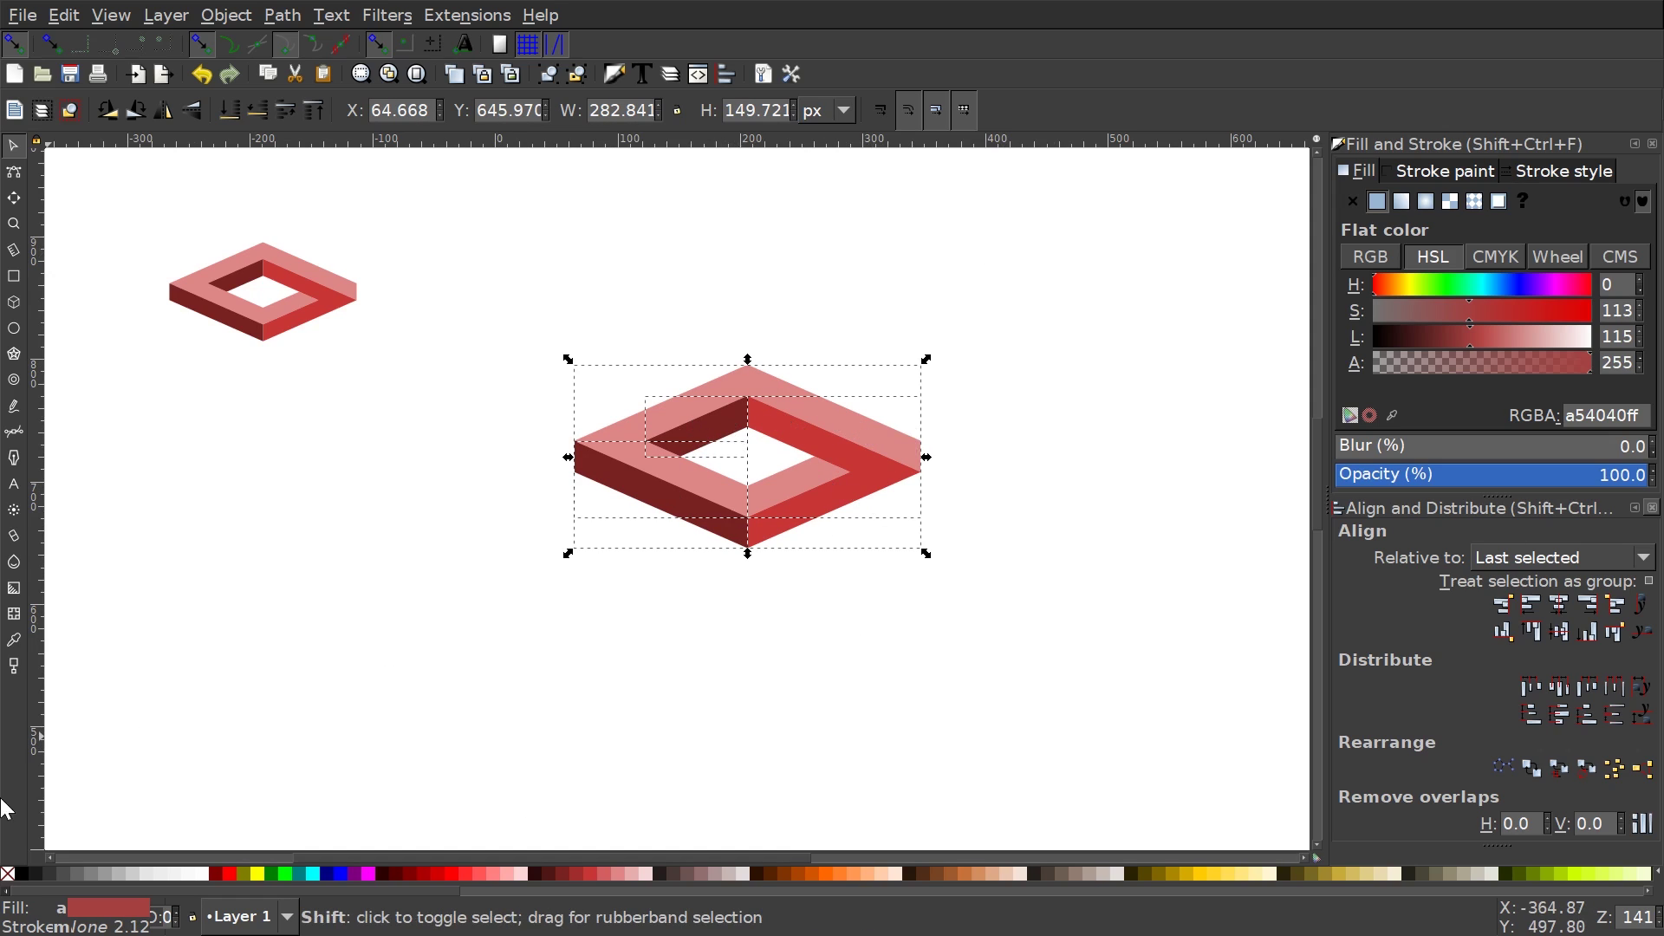
left_click(19, 872, "shift")
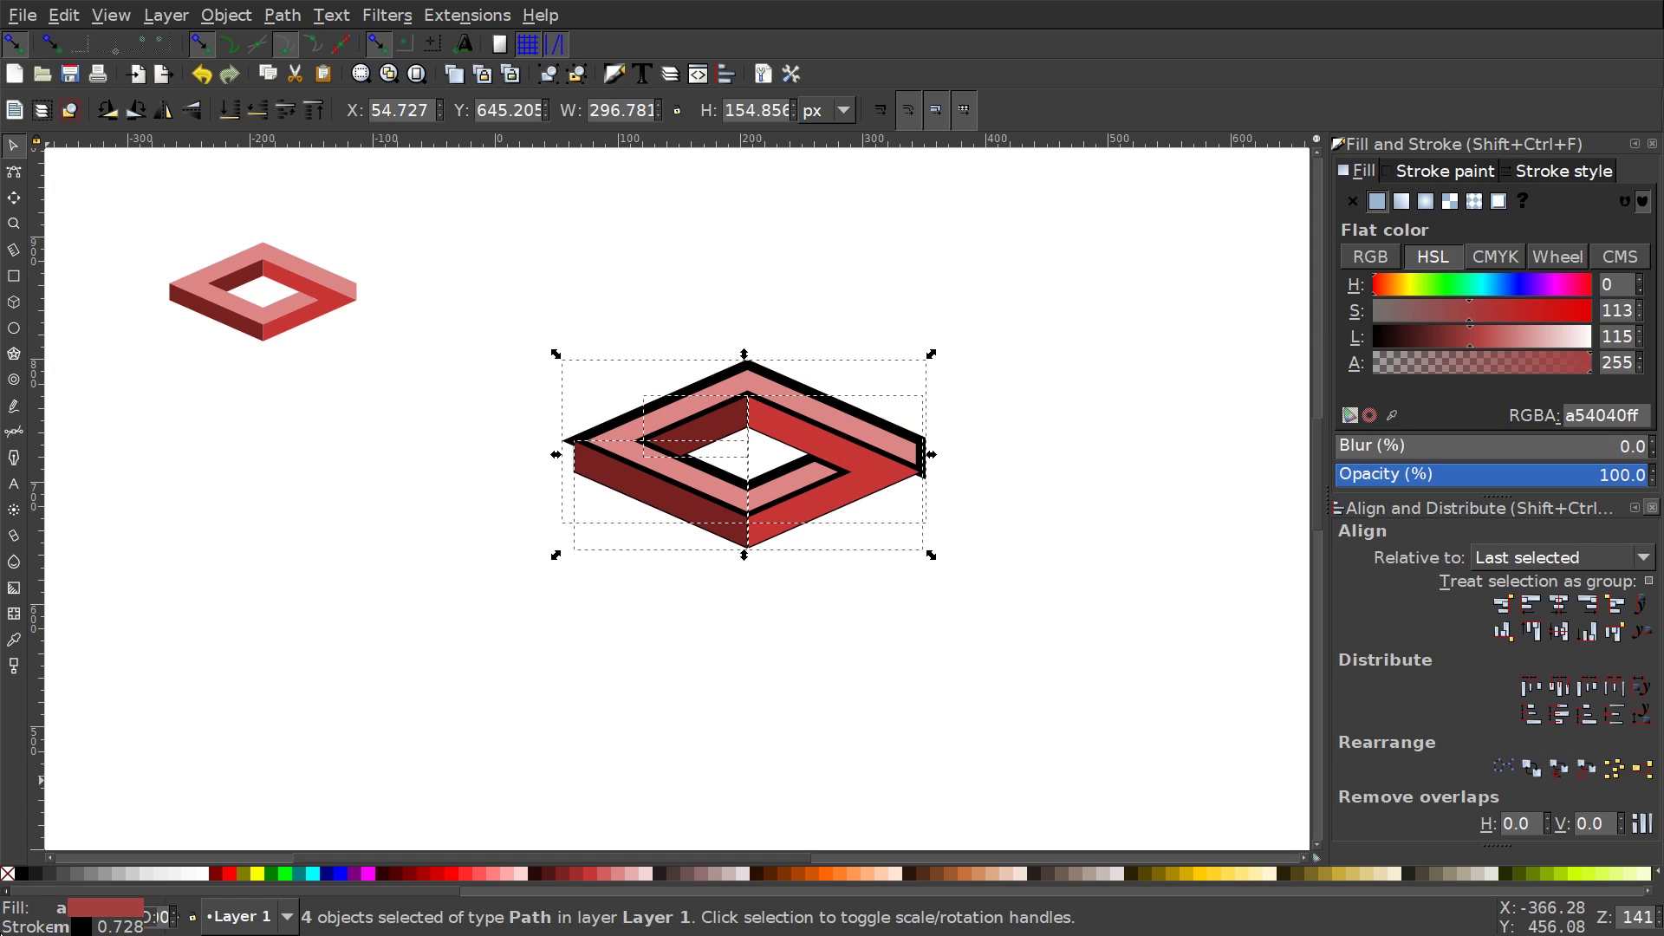
- Remove the fill from all four faces of the enlarged copy and set their stroke width to 5 px
left_click(8, 873)
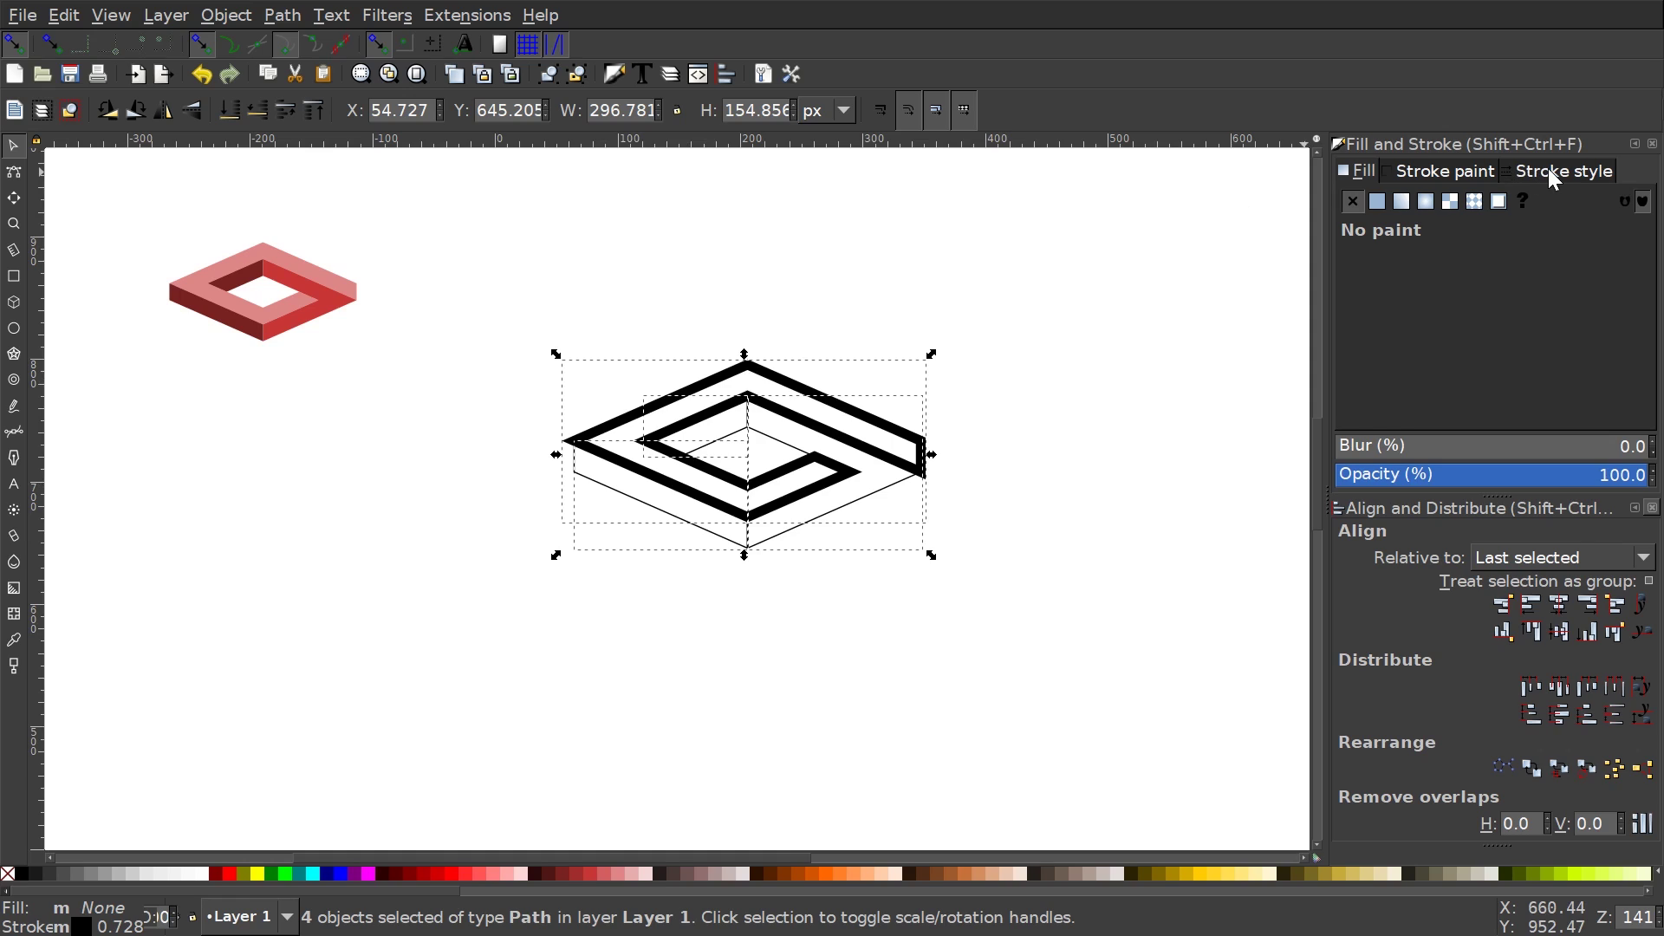
left_click(1548, 168)
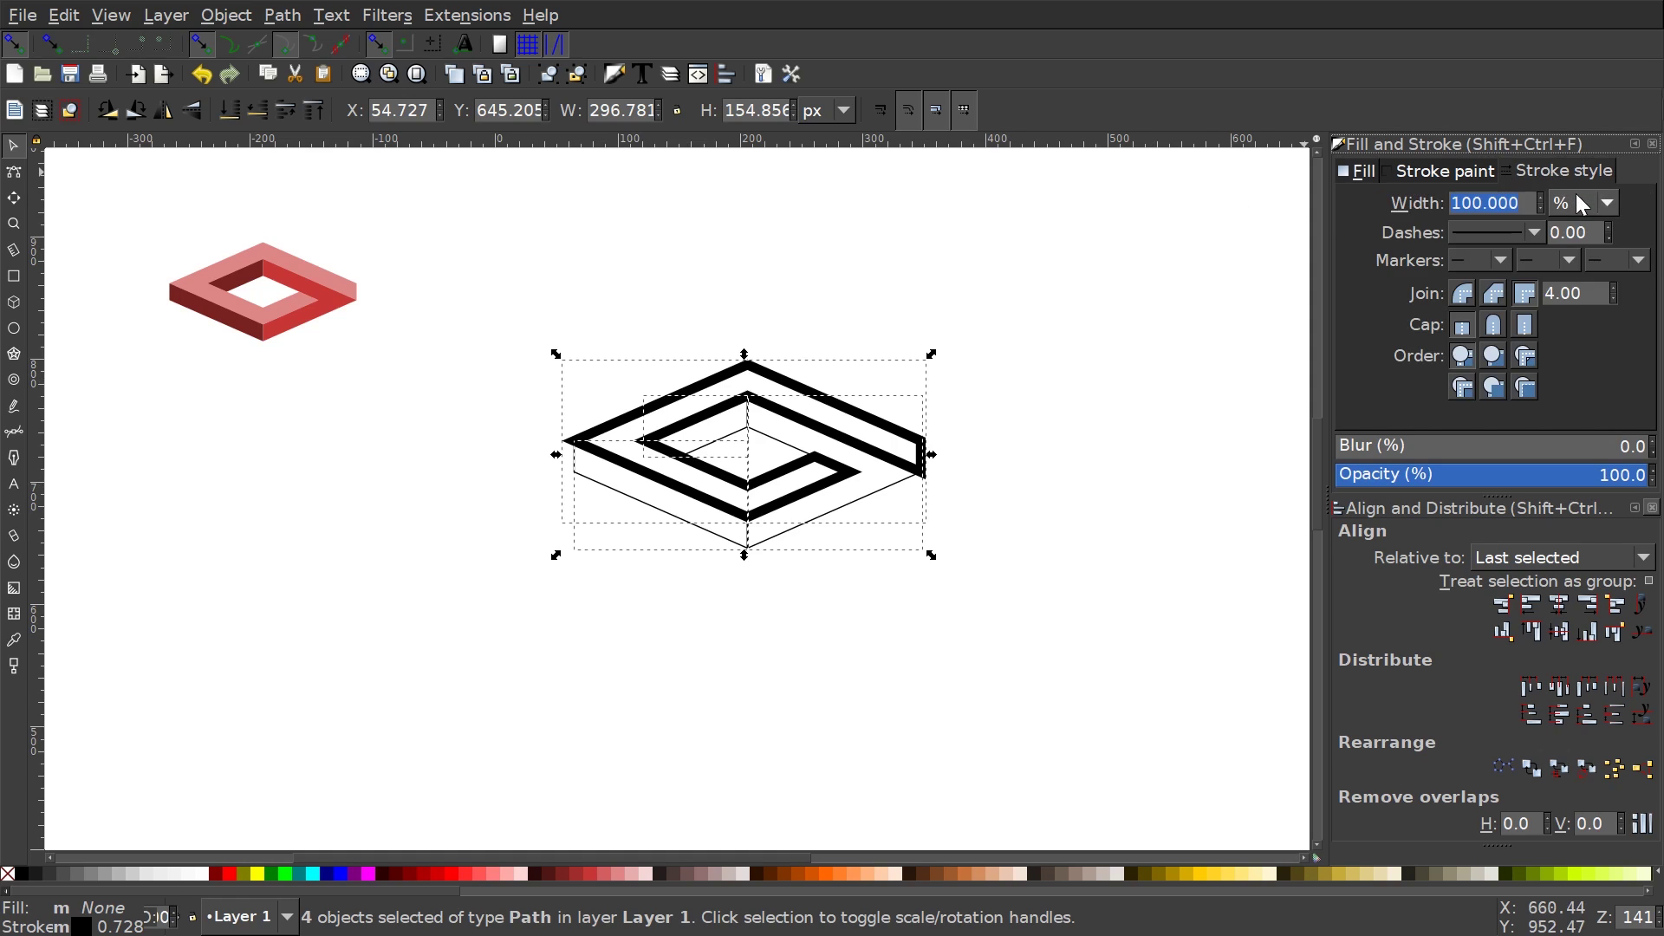
left_click(1578, 198)
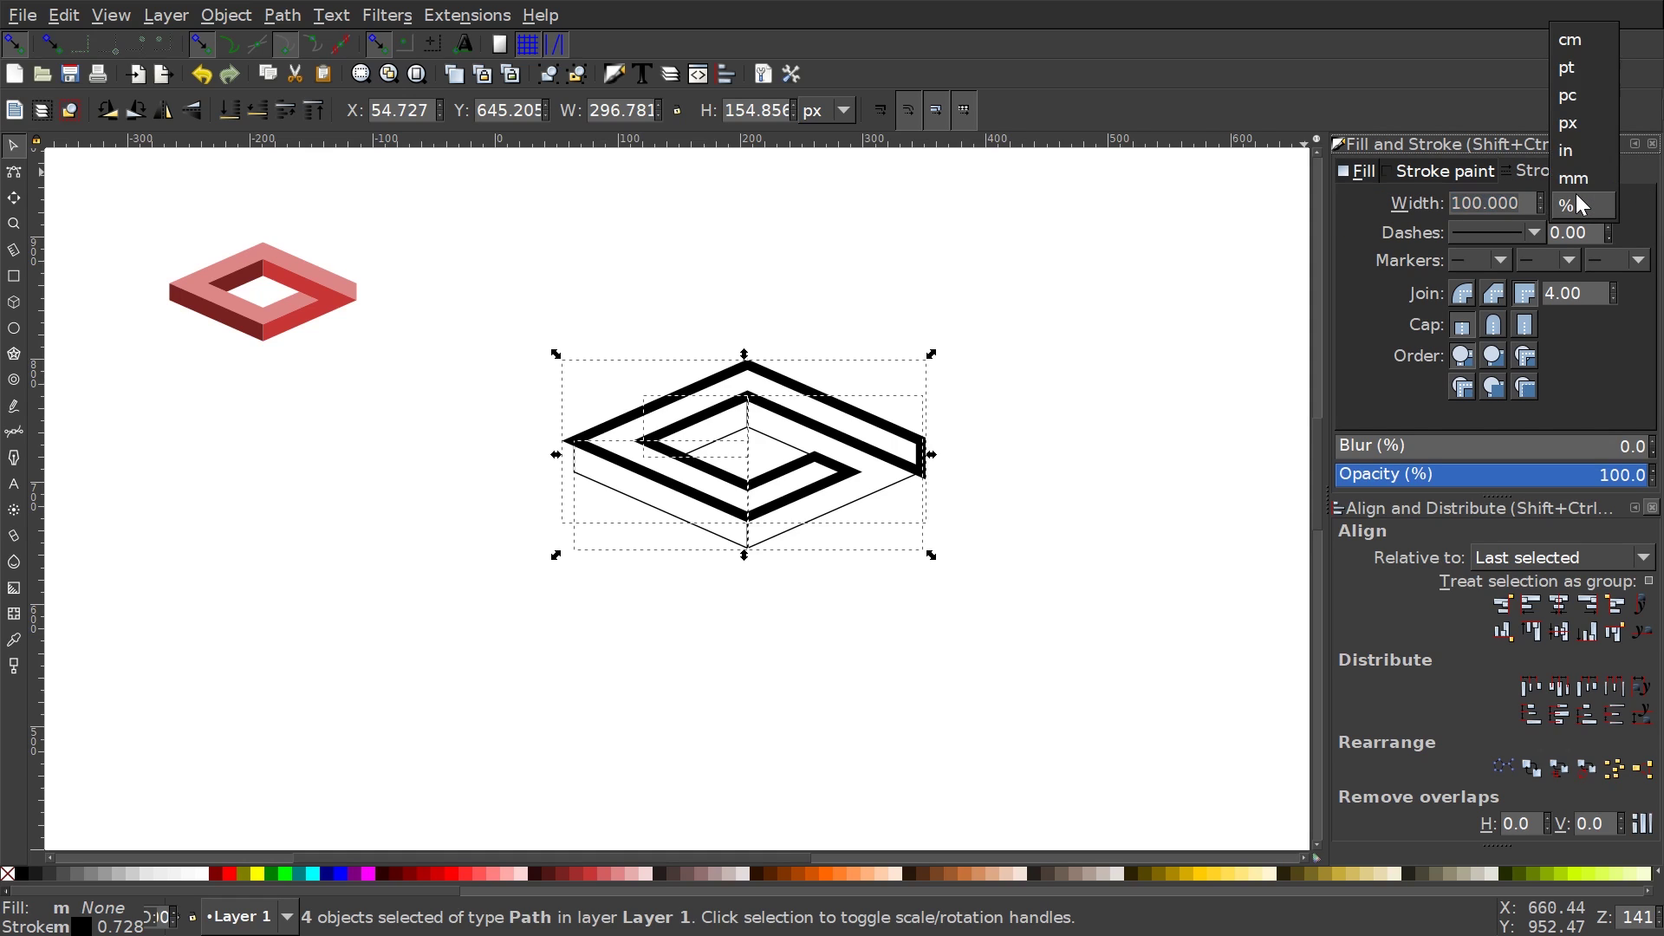
left_click(1583, 132)
double_click(1485, 203)
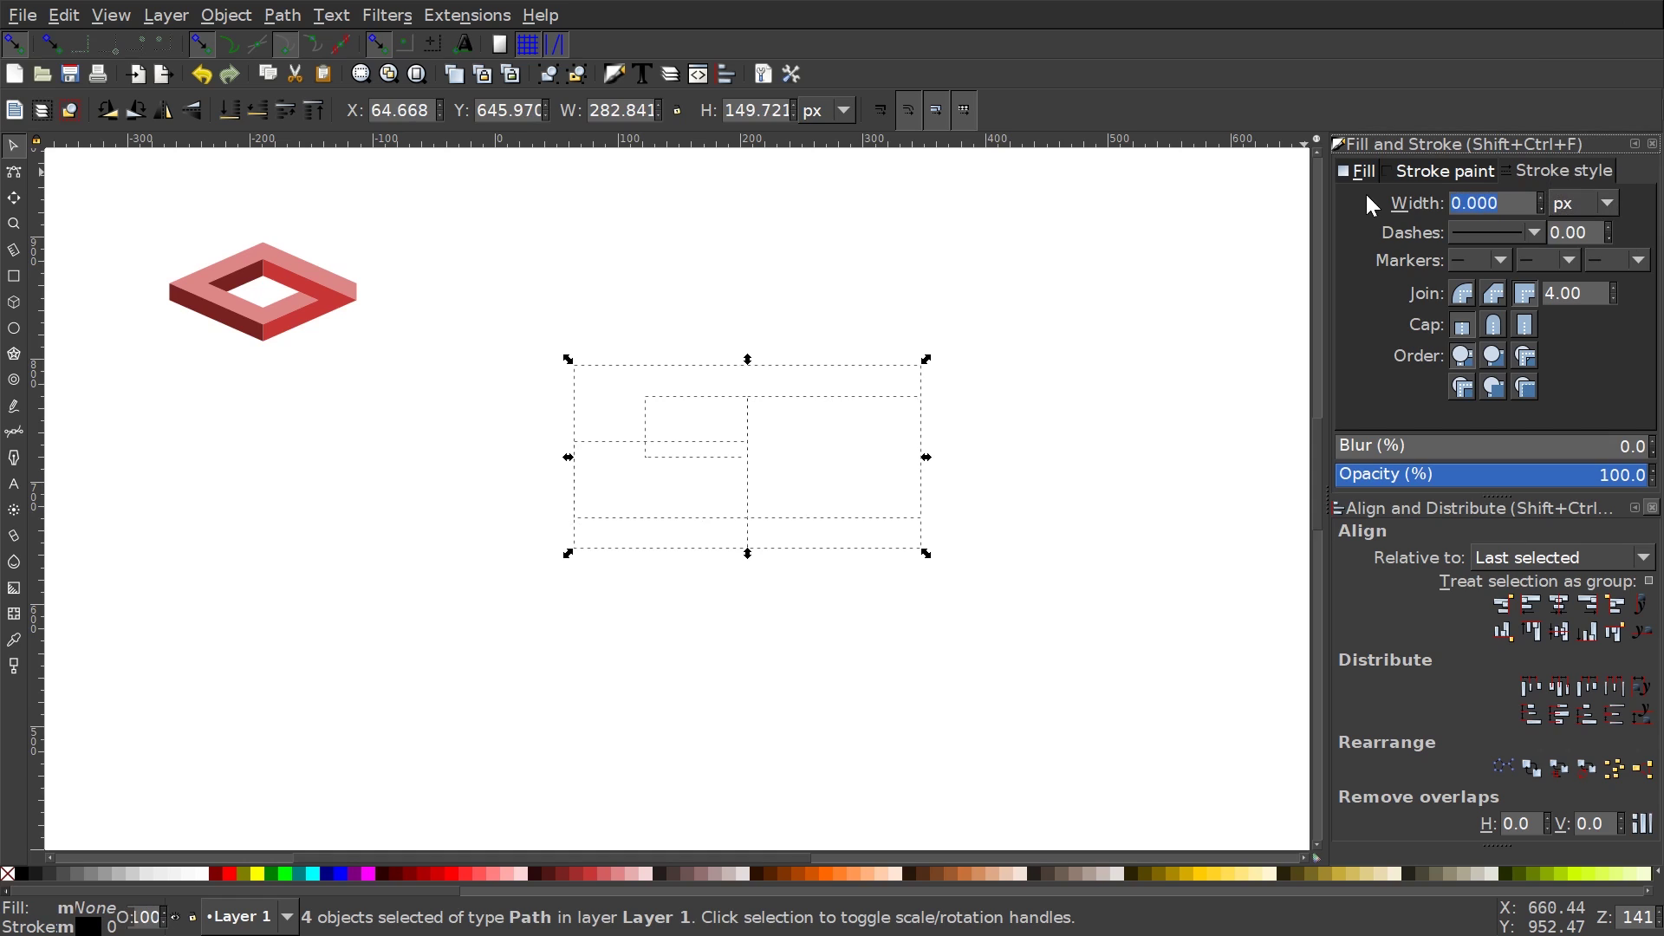
type("5")
key("Return")
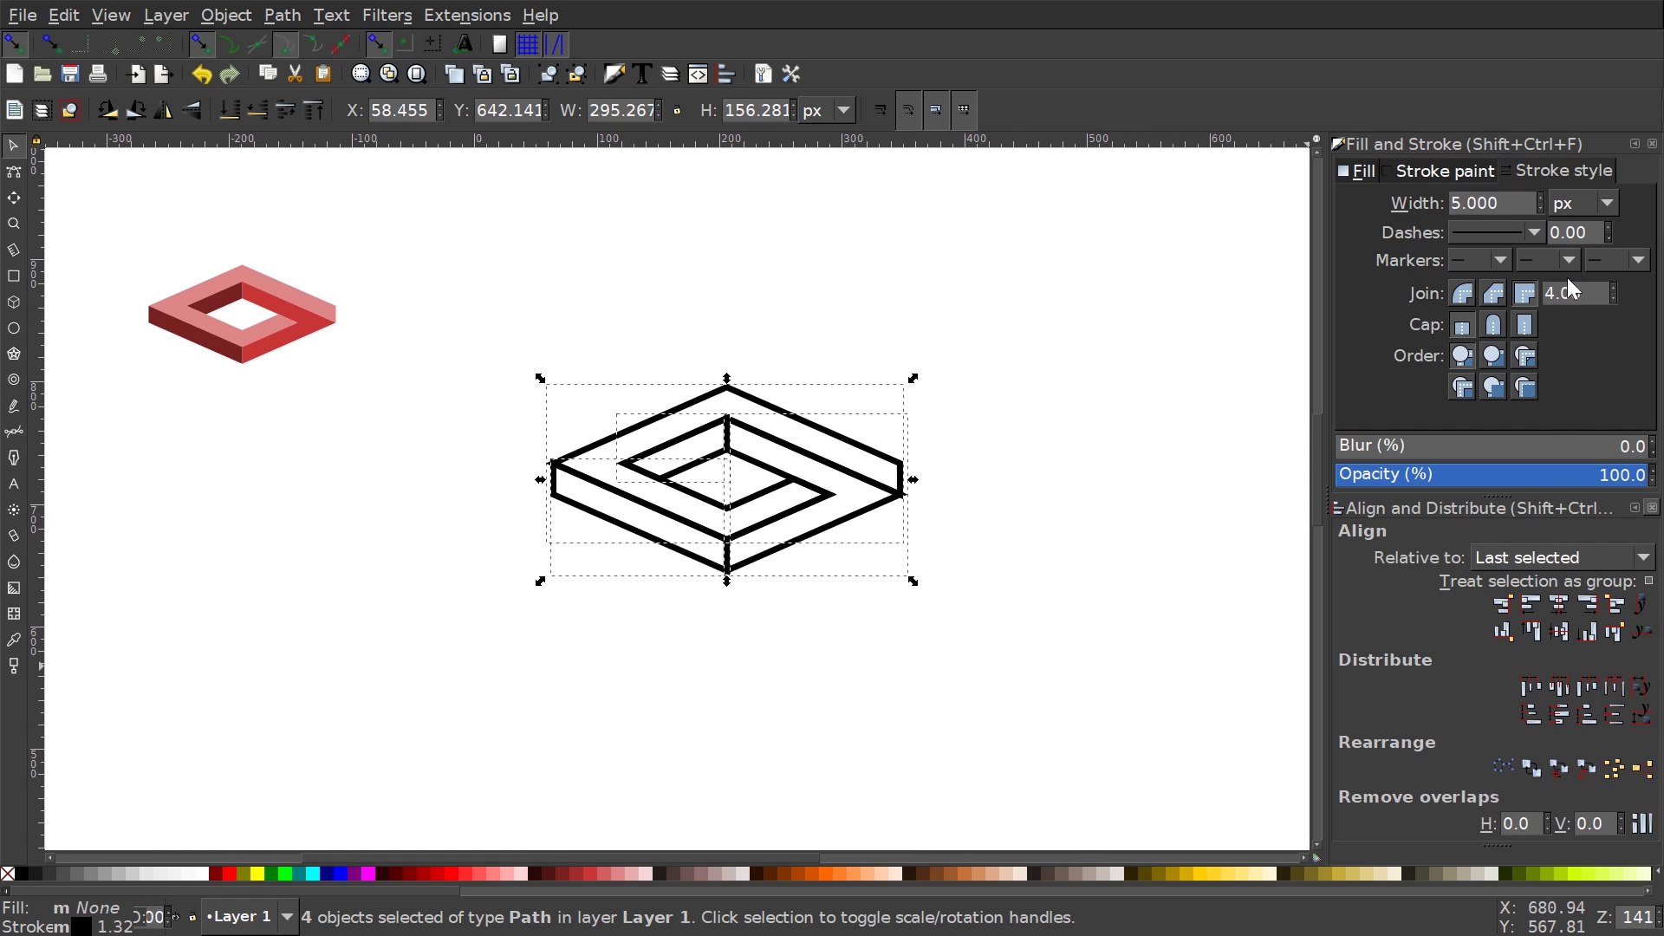
- Give the four outlined faces round joins and reduce their stroke width to 4.4 px
left_click(1455, 291)
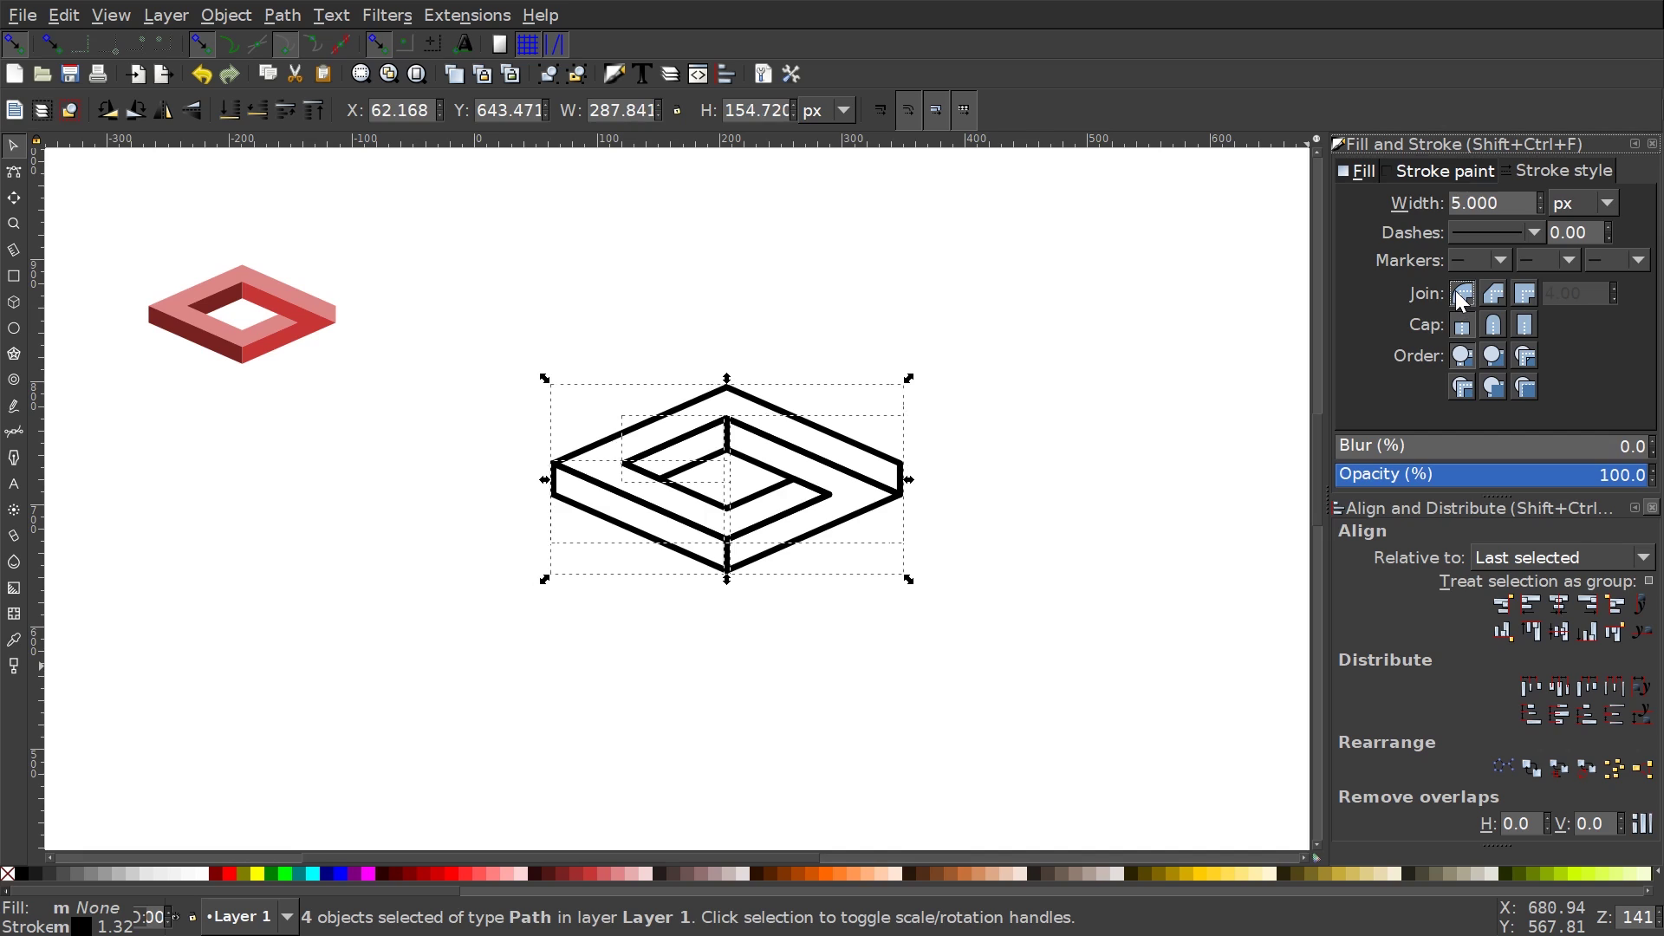
scroll(691, 687, "up", 1)
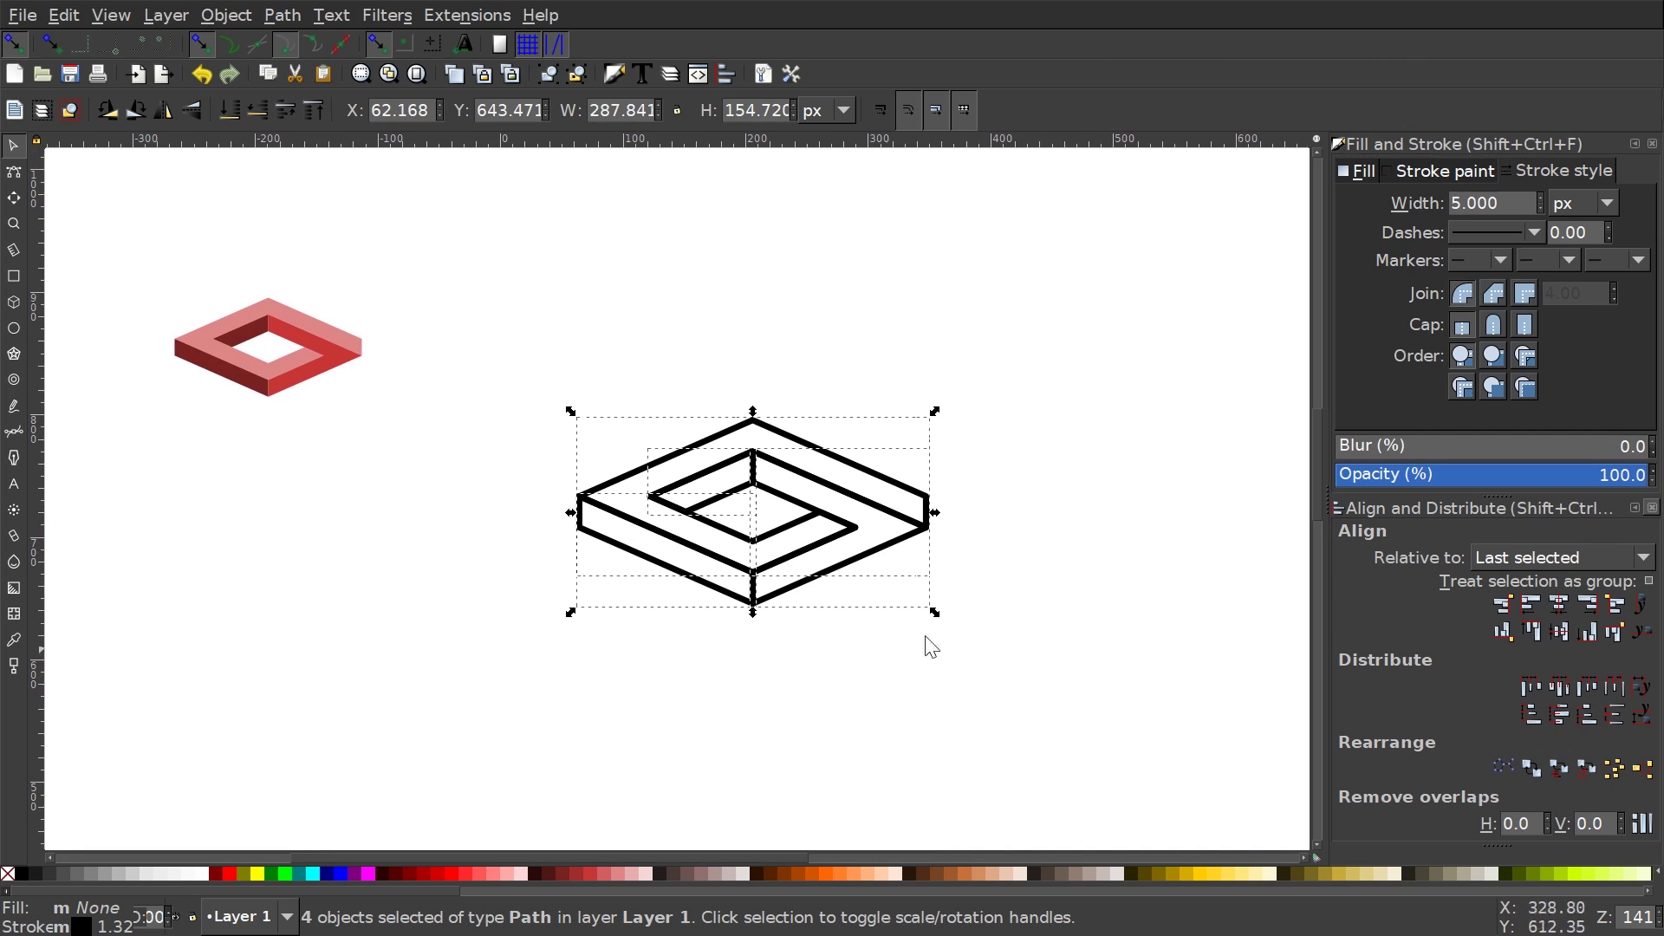
left_click(1541, 211)
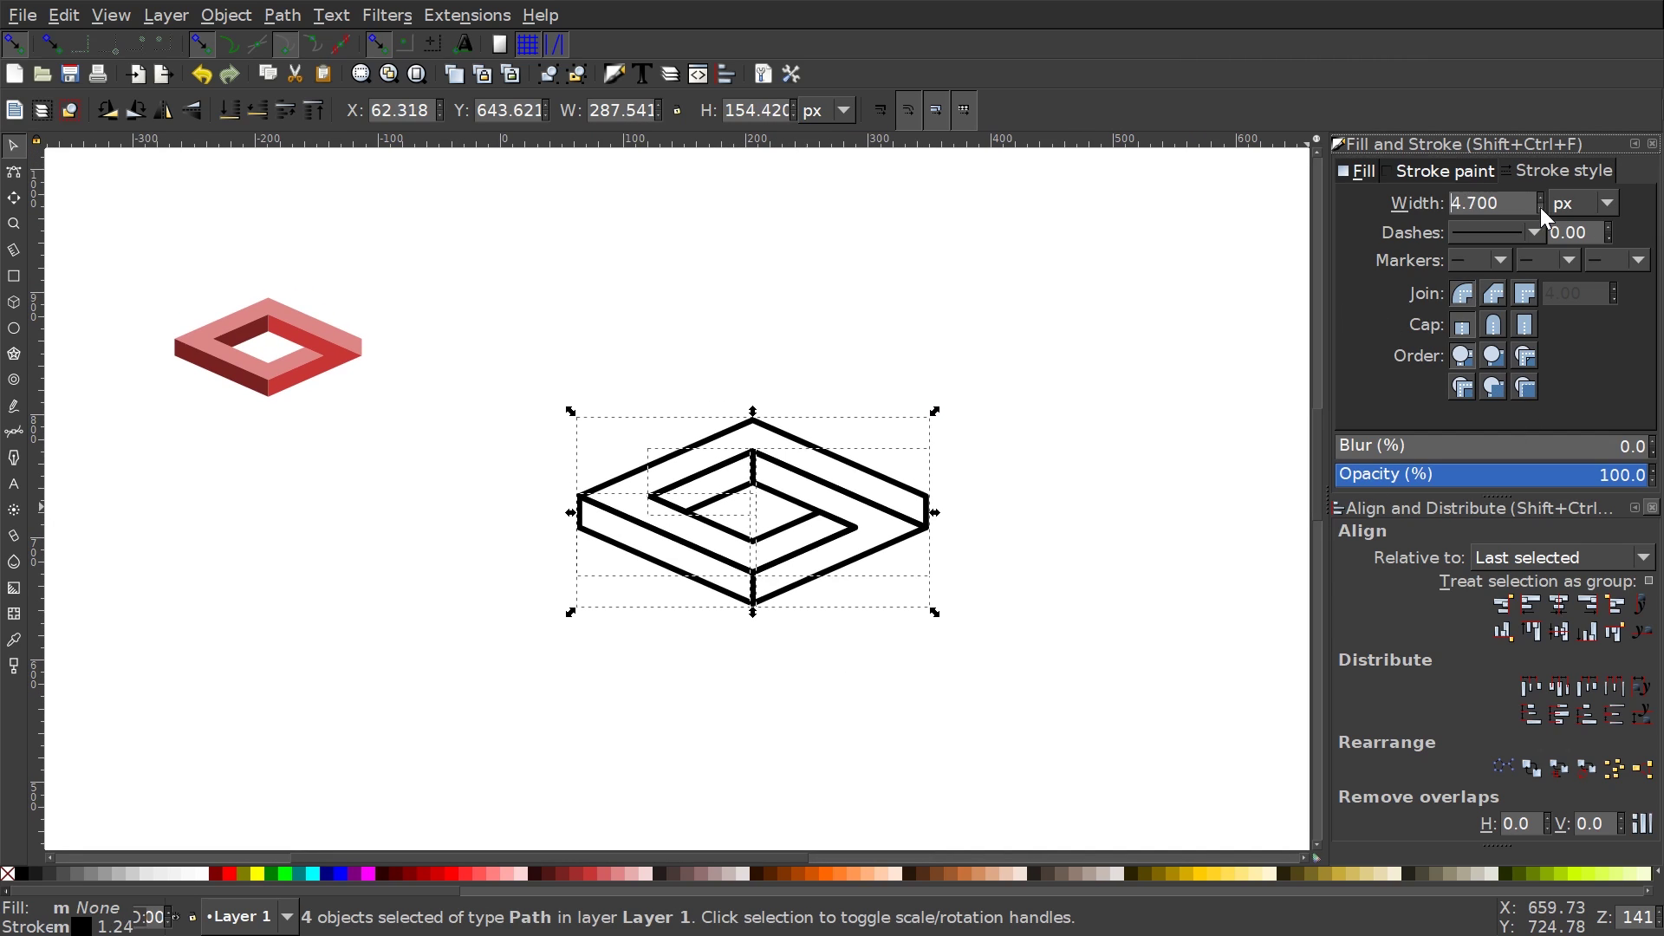
left_click(1541, 196)
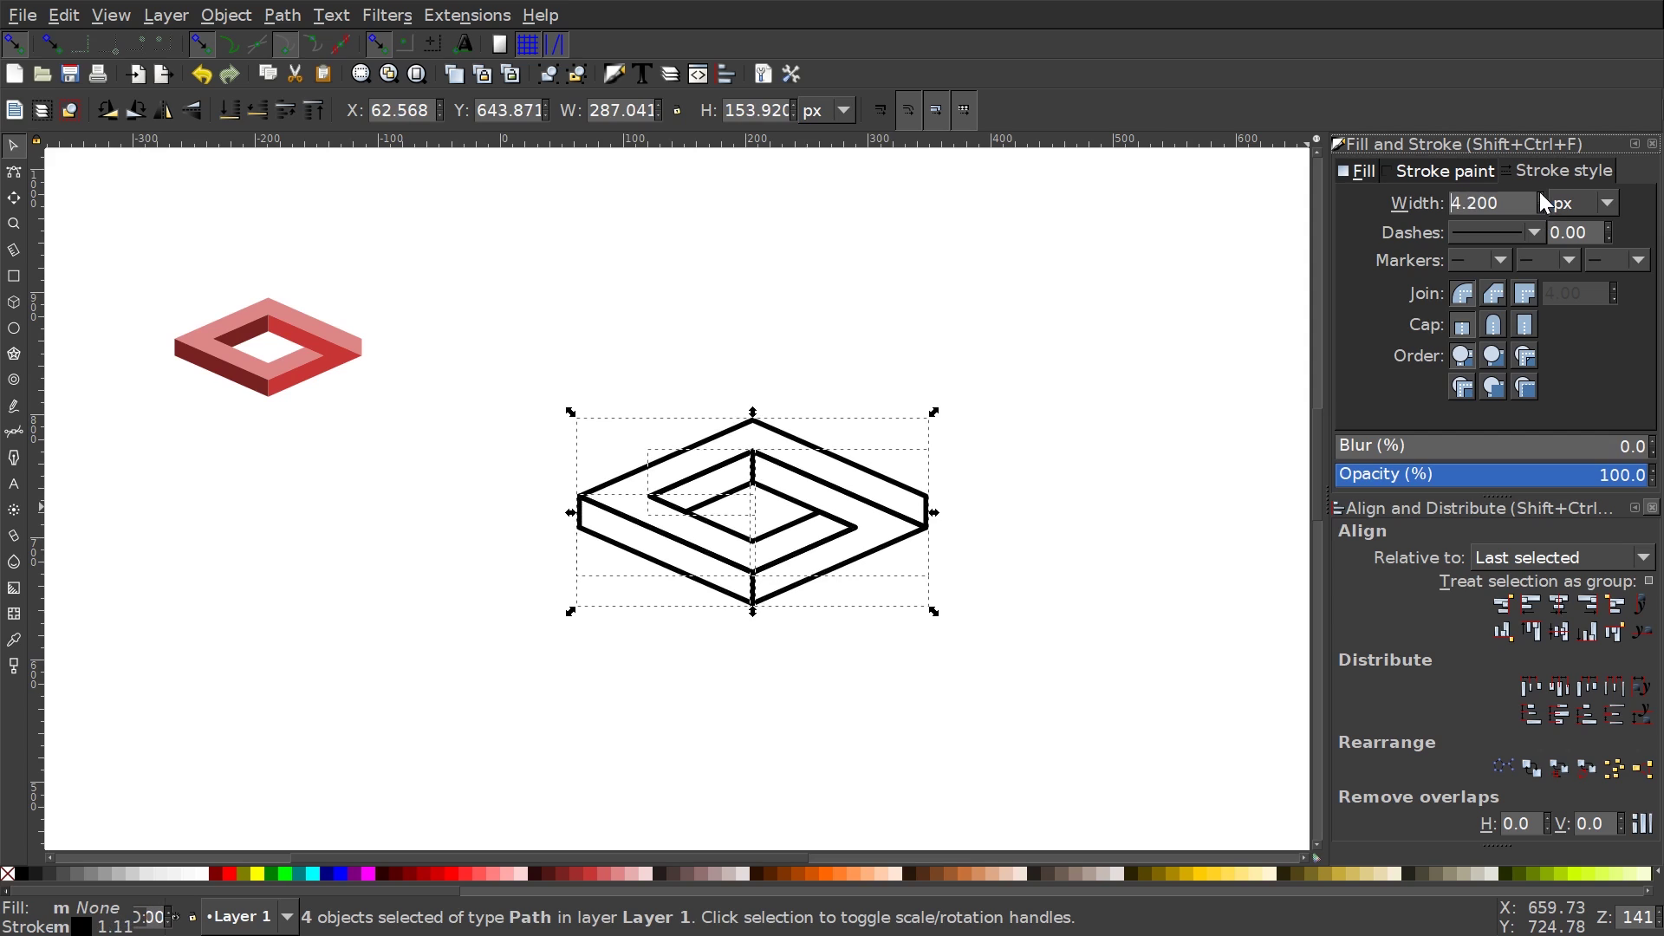
left_click(1541, 196)
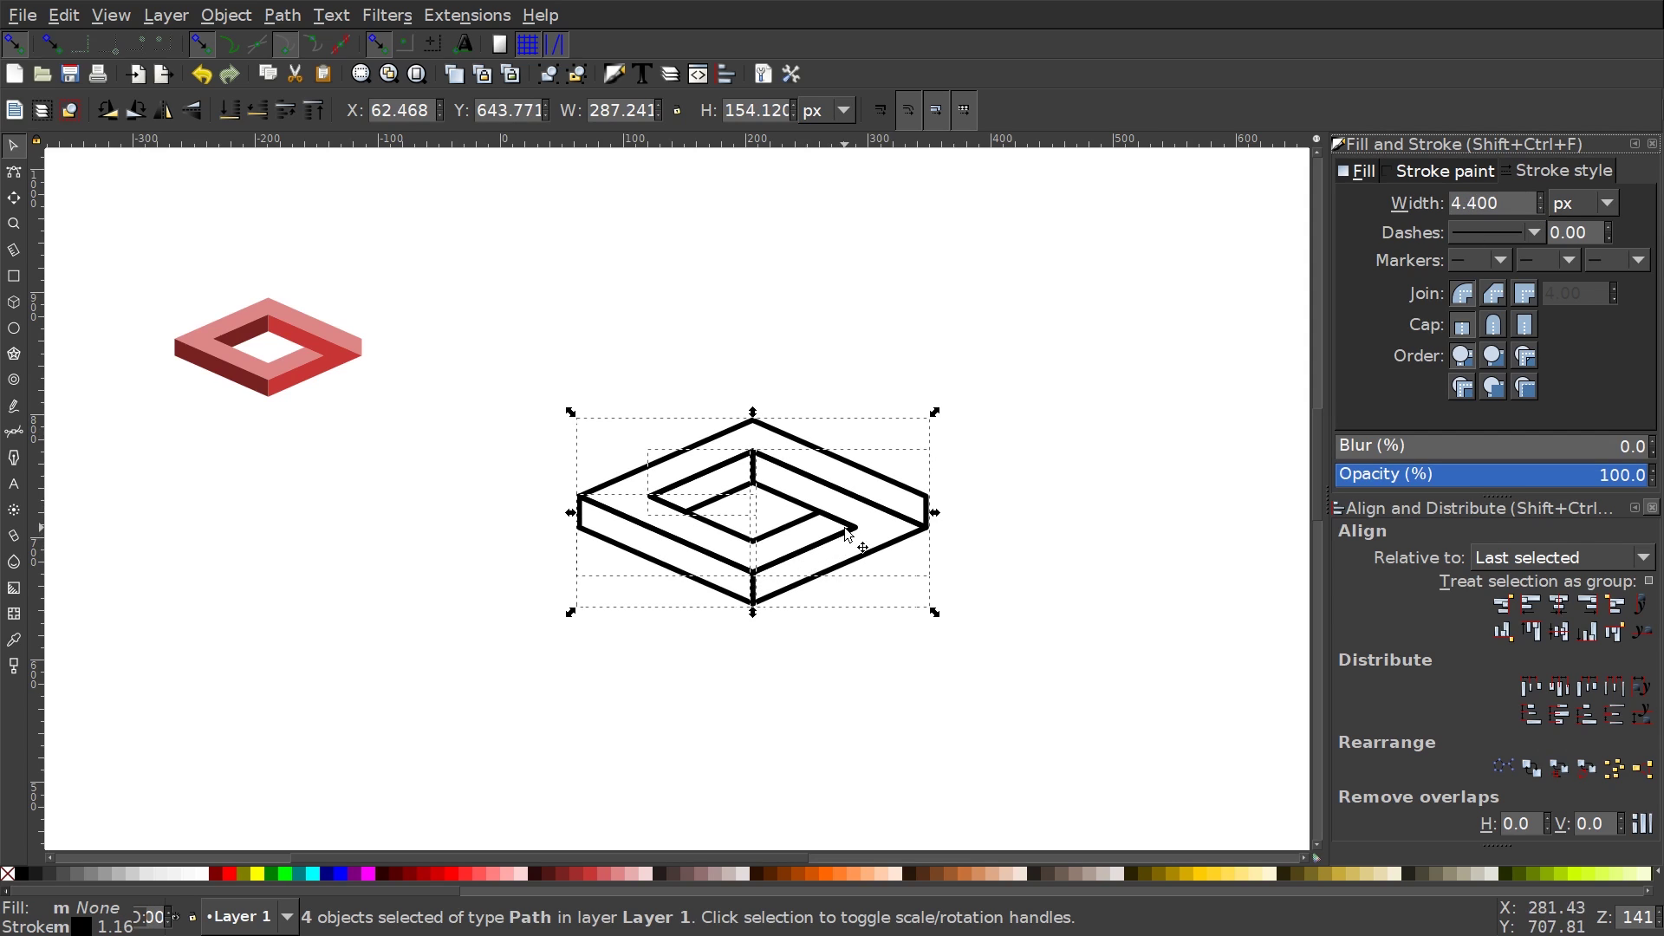
- Duplicate the outlined frame and place the two black outlines apart, one below and slightly right of the other
mouse_move(849, 531)
left_mouse_down()
mouse_move(932, 323)
mouse_move(759, 341)
mouse_move(1022, 546)
mouse_move(797, 770)
left_mouse_up()
key("ctrl+d")
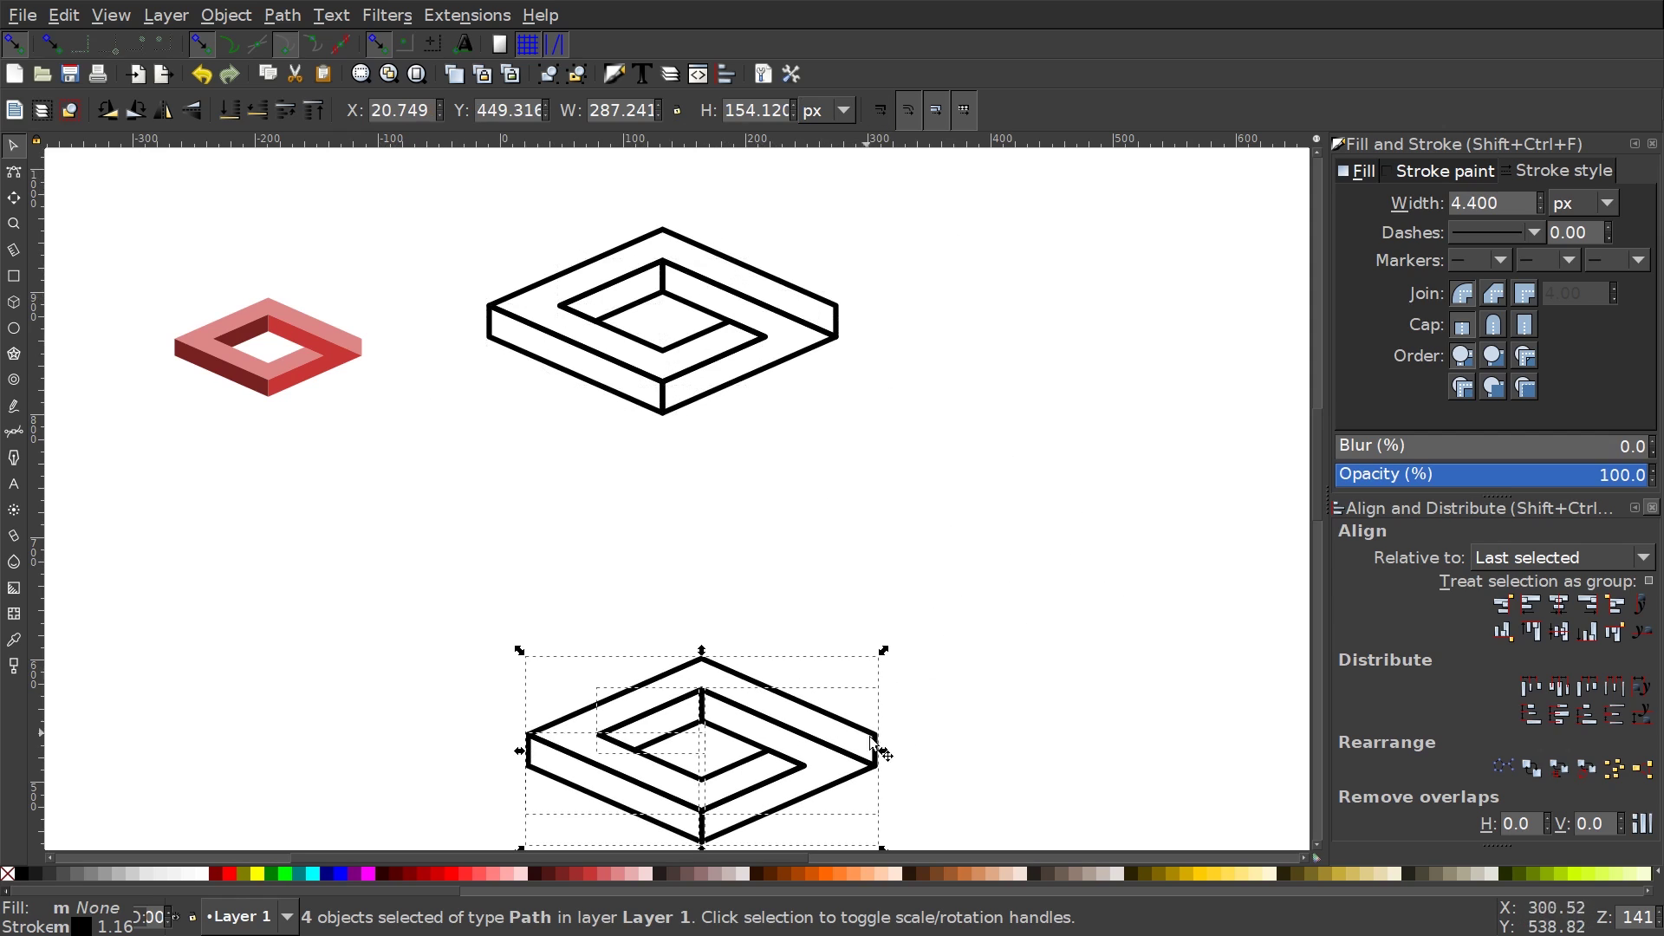
left_click_drag(735, 720, 831, 568)
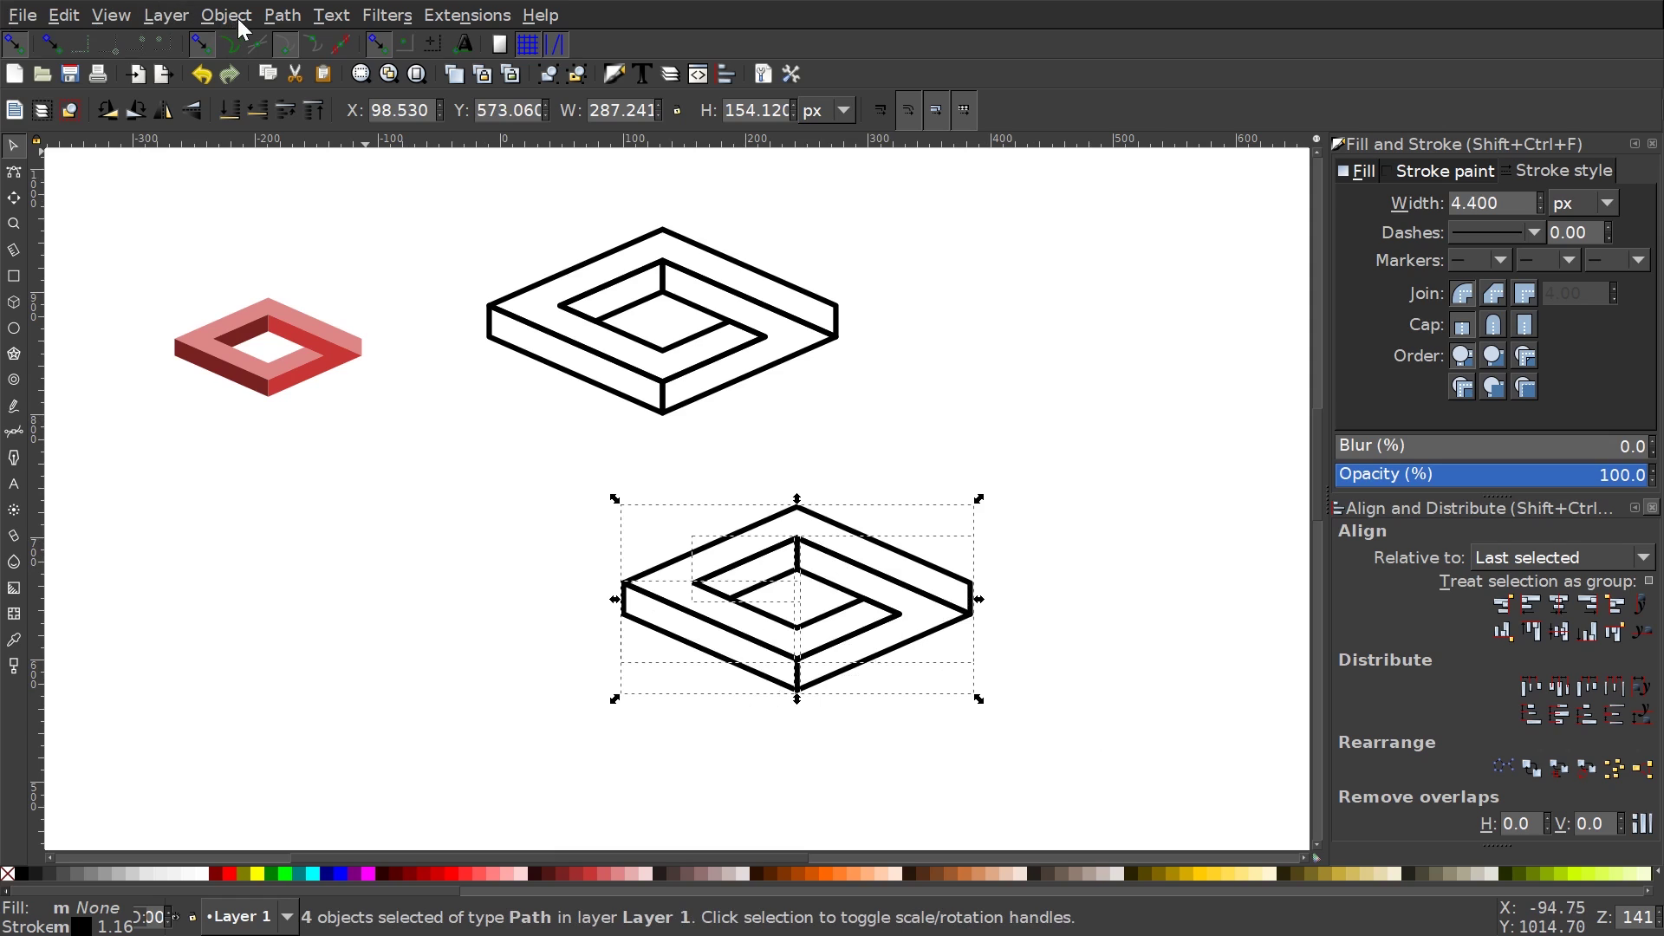
- Convert the strokes of the lower outlined frame to paths and unite them into a single shape
left_click(279, 16)
left_click(297, 71)
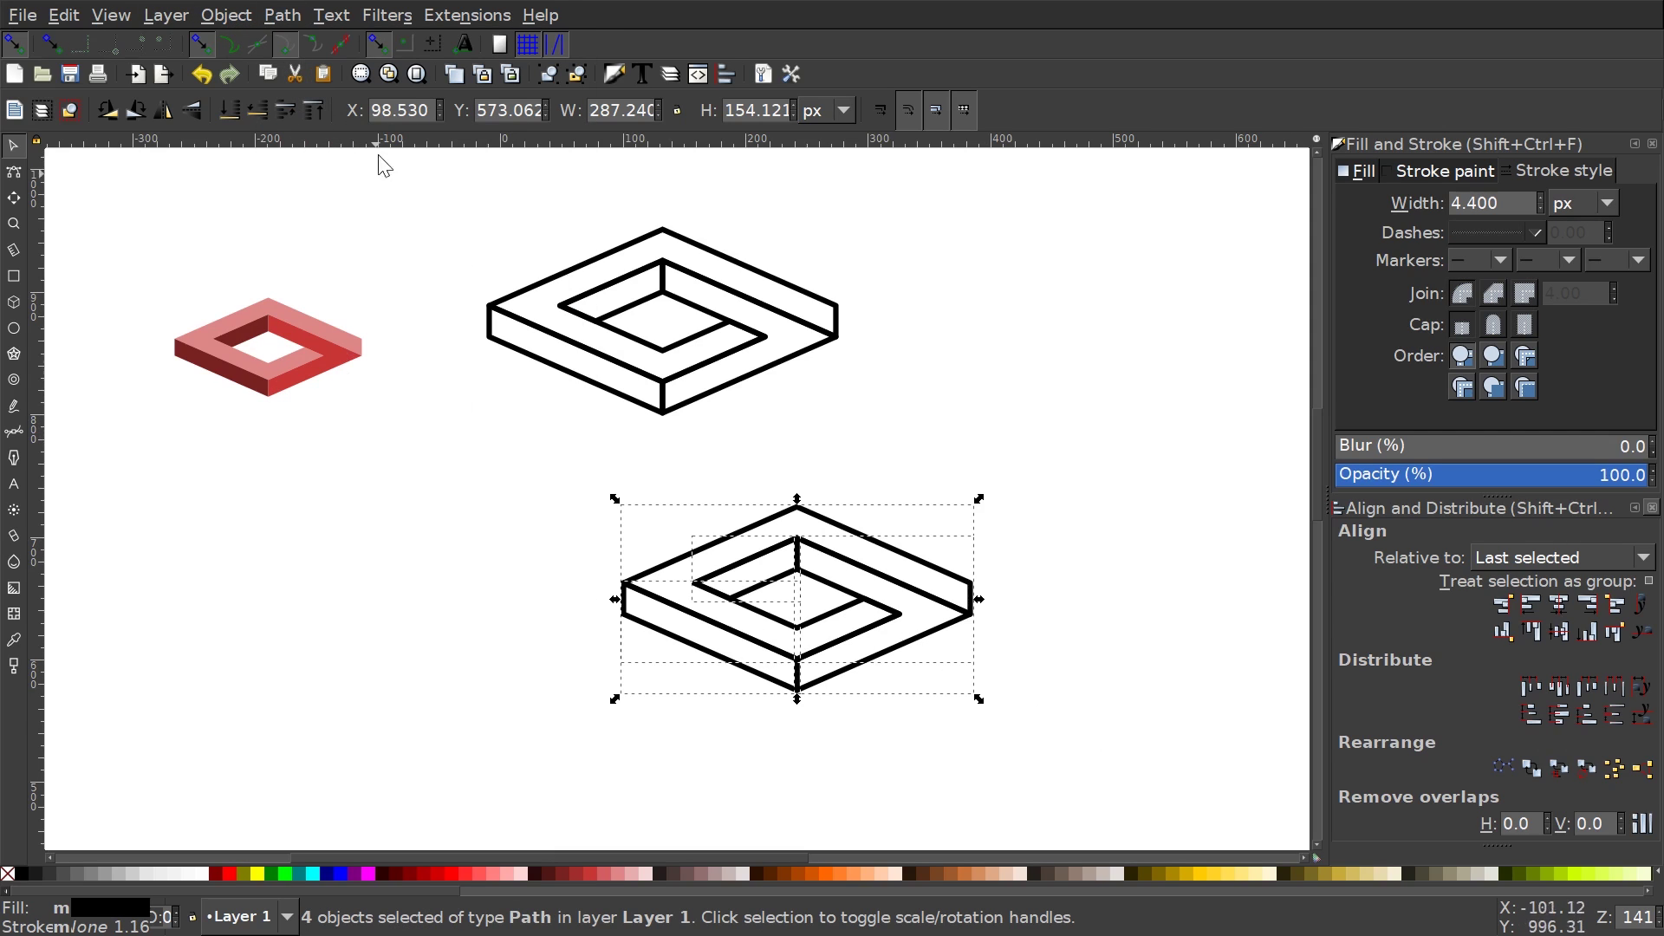
left_click(279, 16)
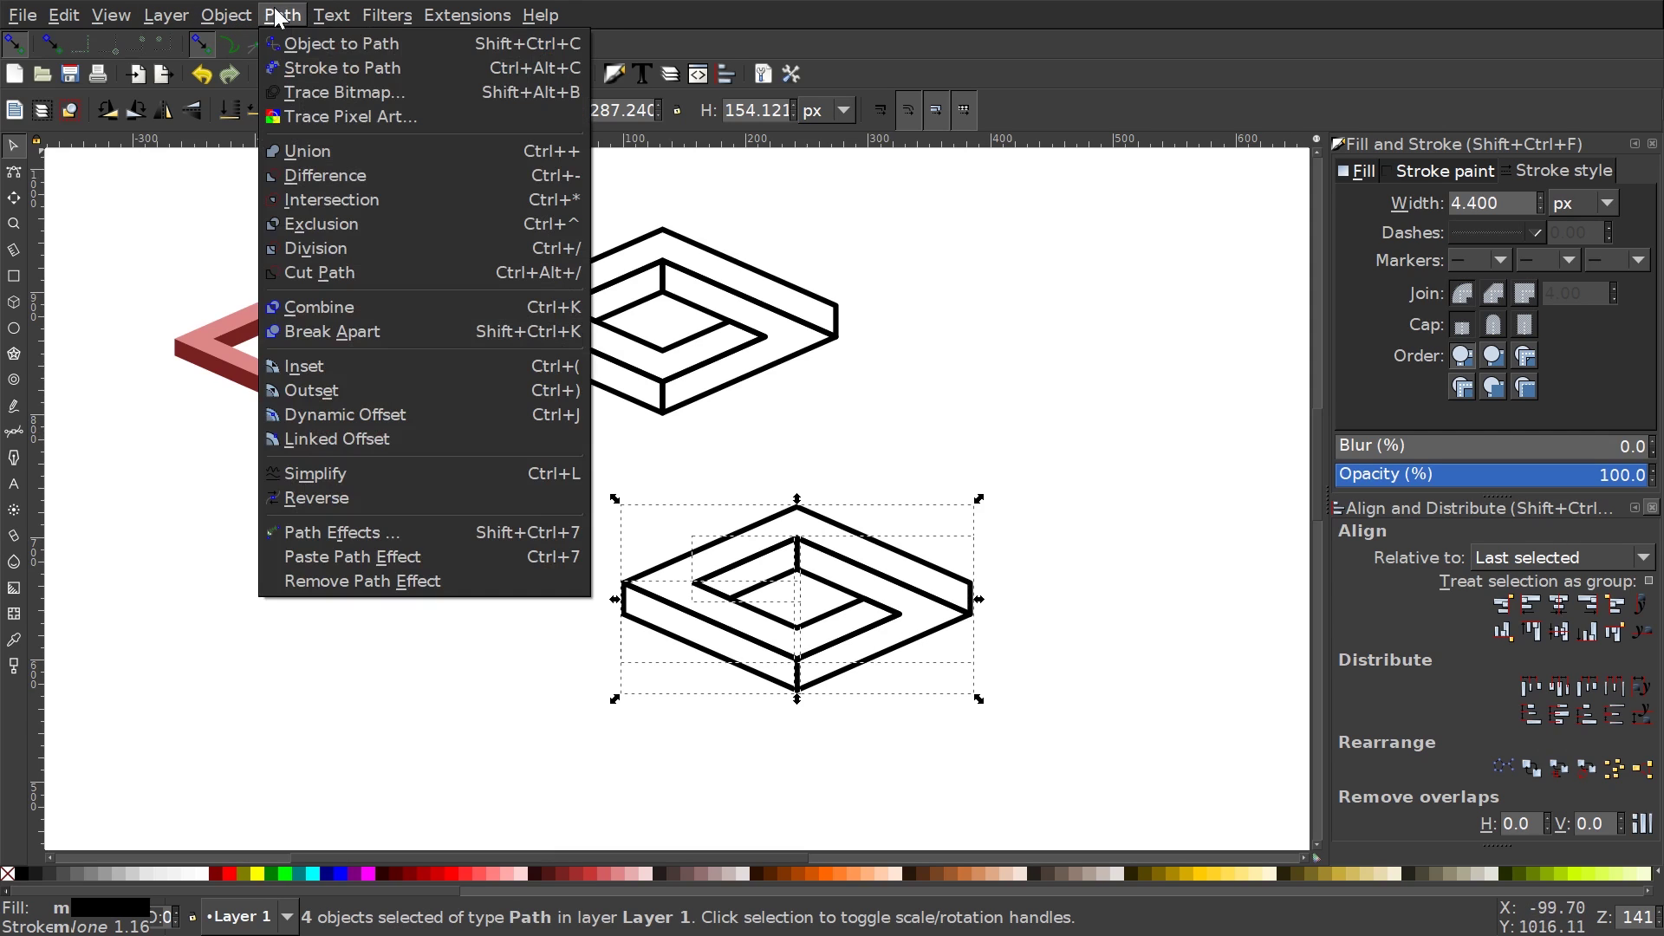
left_click(308, 151)
- Try brown and cream fills on the united outline, then settle on light red
scroll(659, 520, "down", 2)
left_click(954, 875)
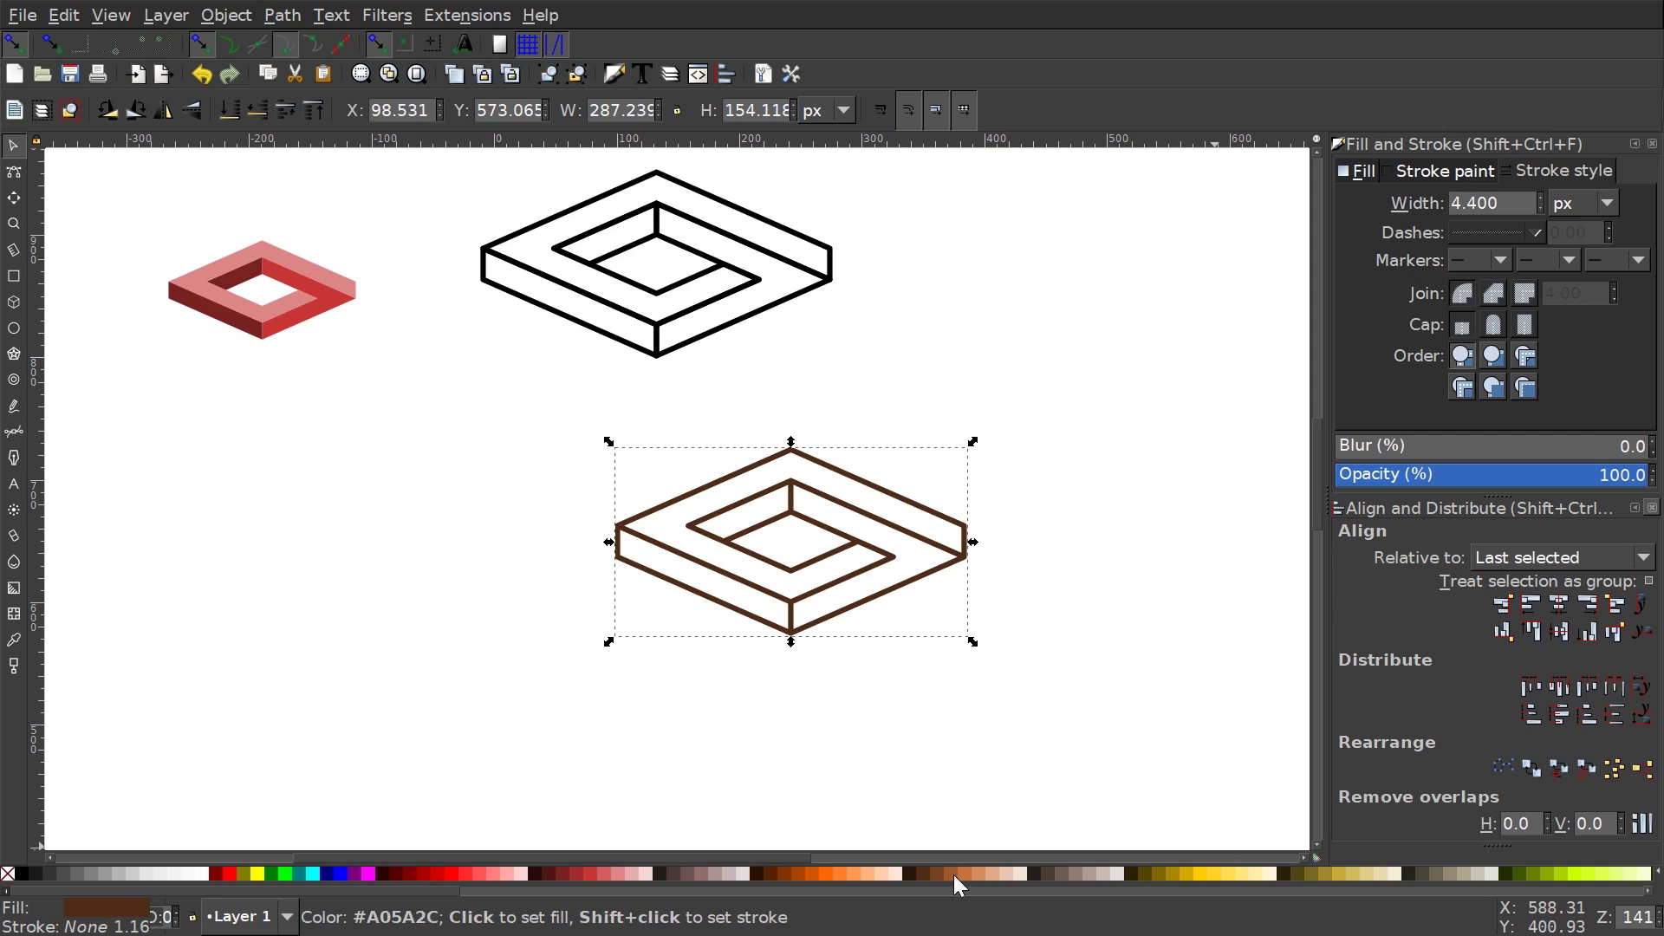
left_click(1105, 875)
left_click(1245, 872)
left_click(1363, 875)
left_click(1387, 873)
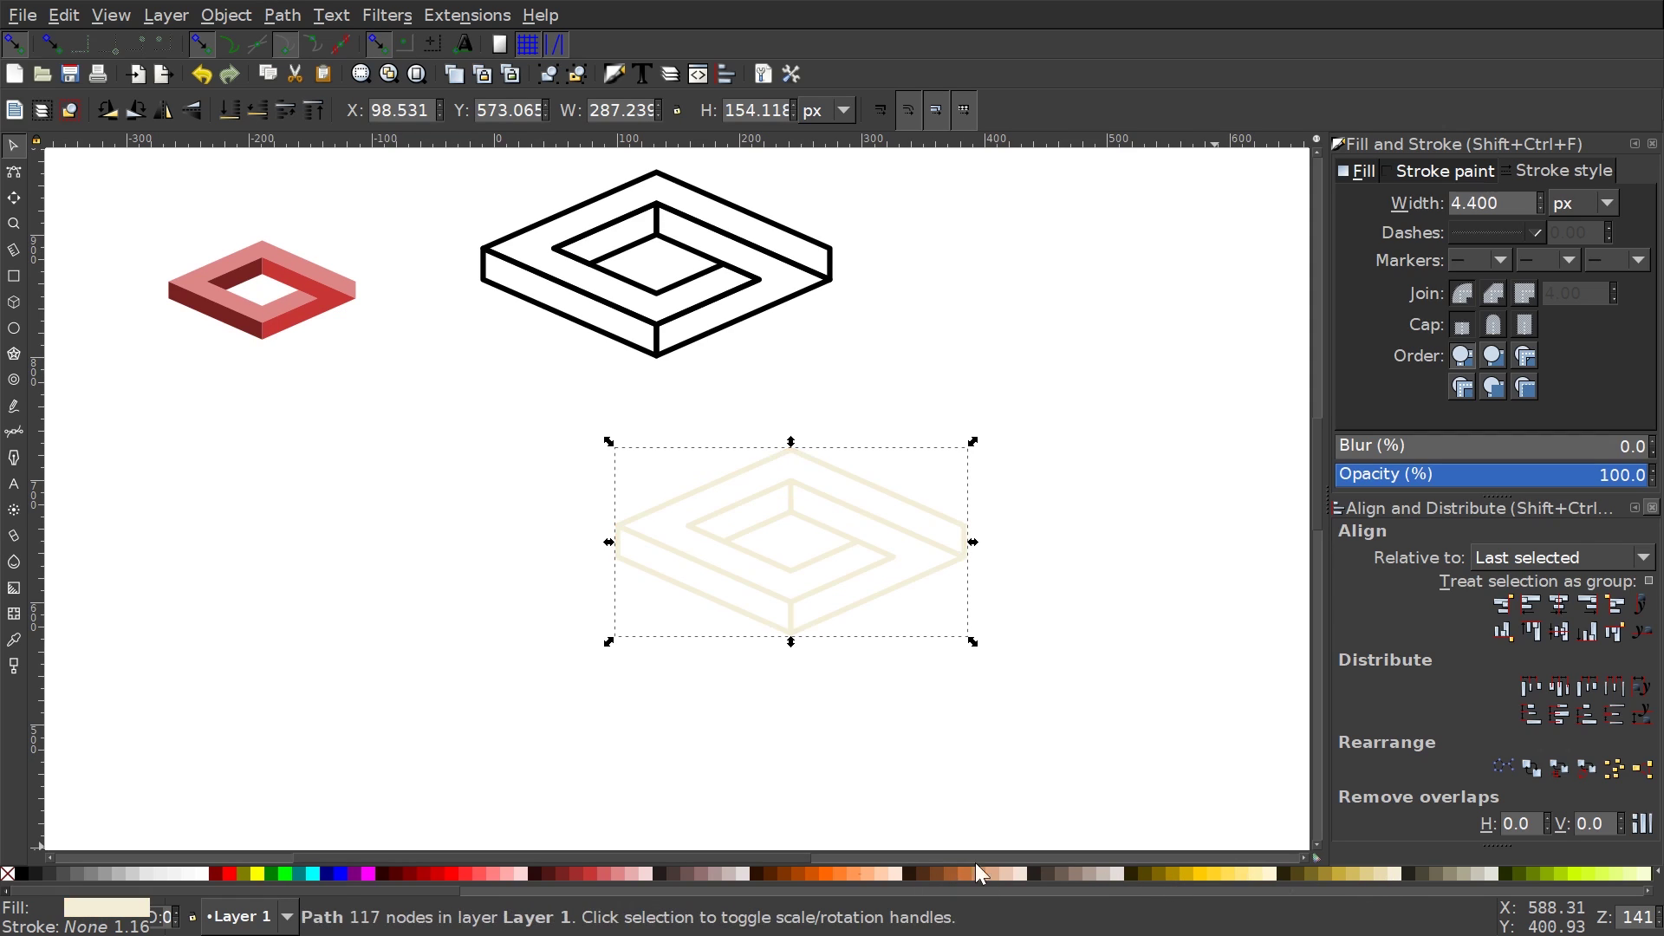
left_click(621, 872)
- Move the light red outline to just below the small shaded frame and deselect it
scroll(676, 762, "up", 5)
scroll(676, 762, "left", 6)
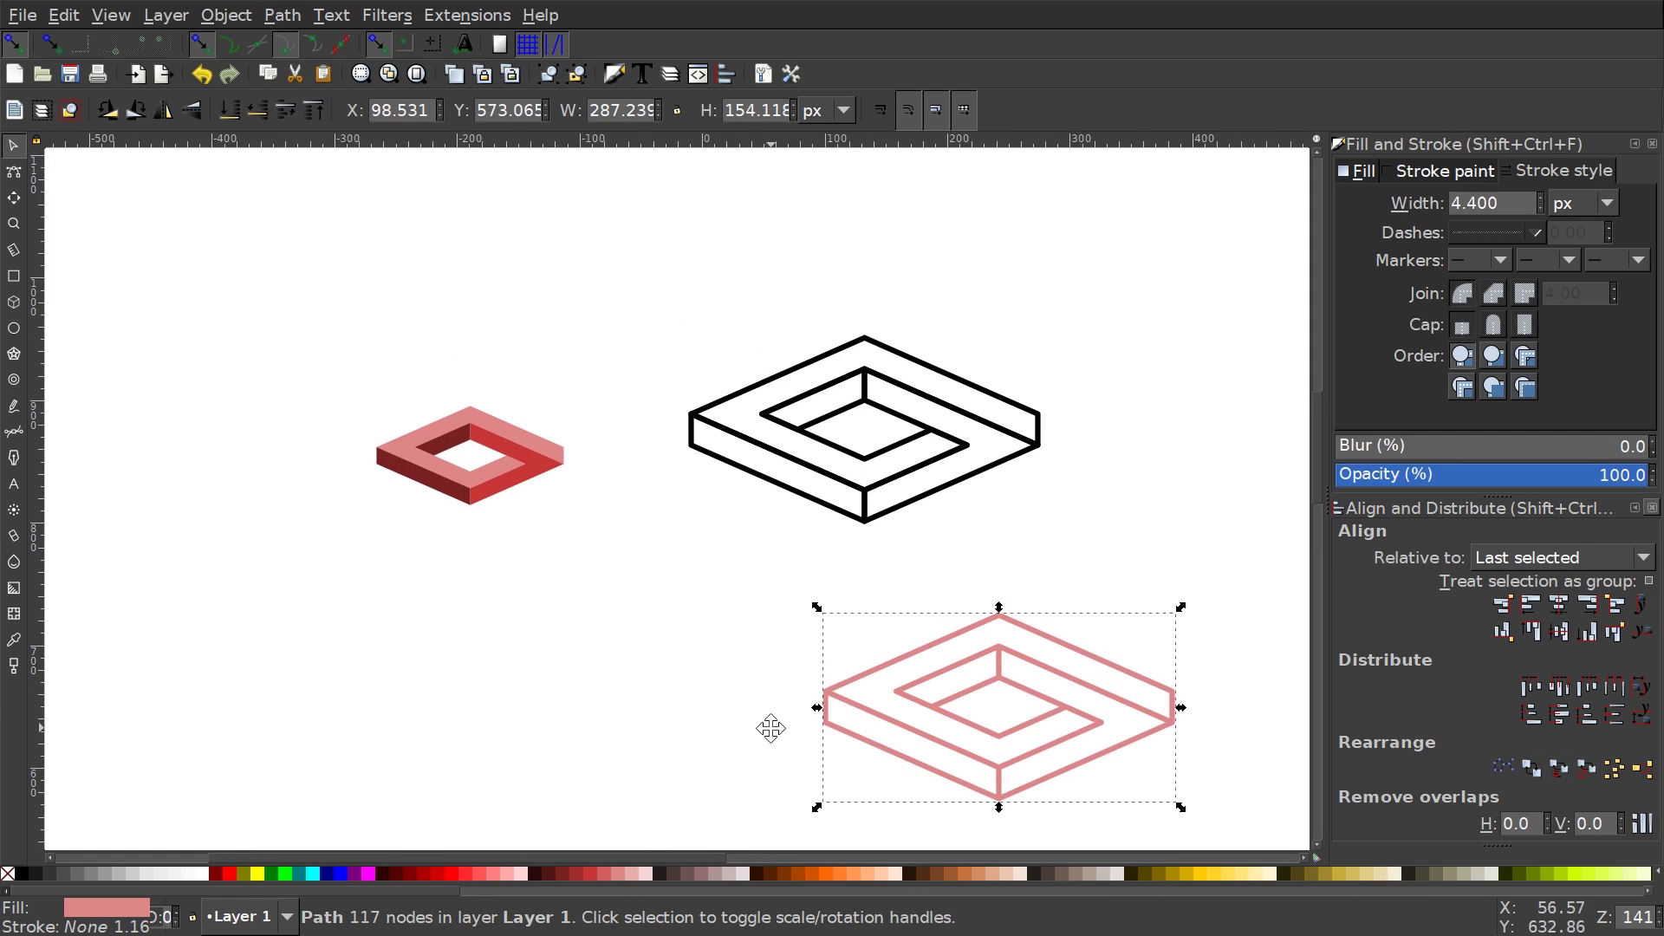
left_click_drag(1019, 732, 636, 584)
left_click(1054, 696)
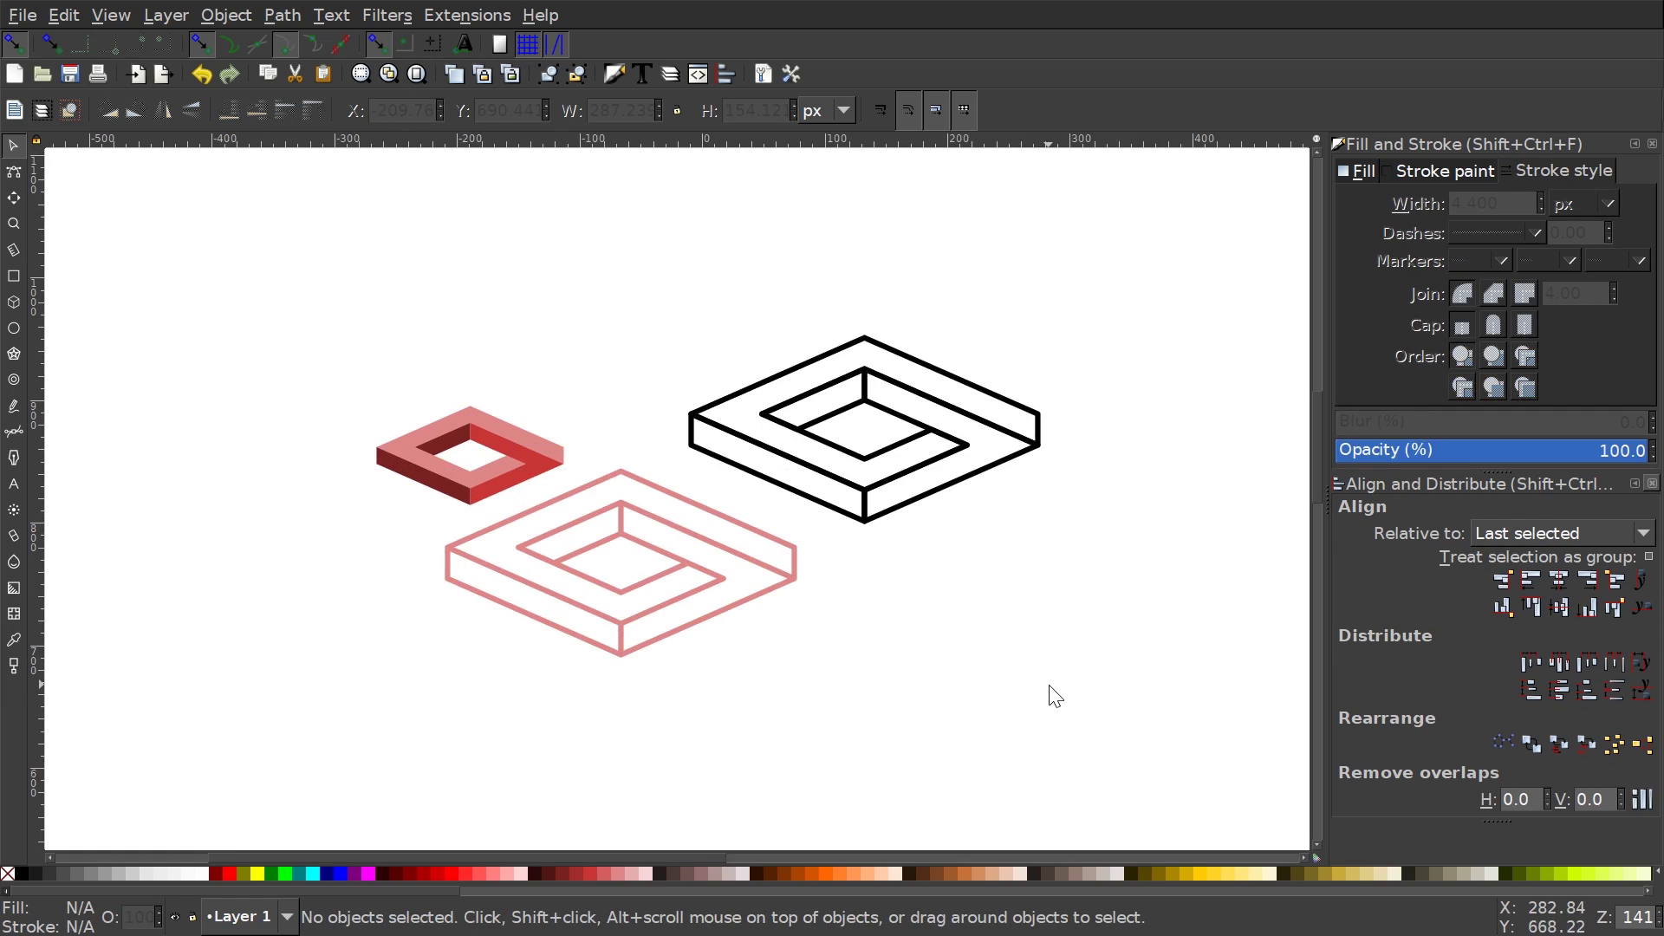